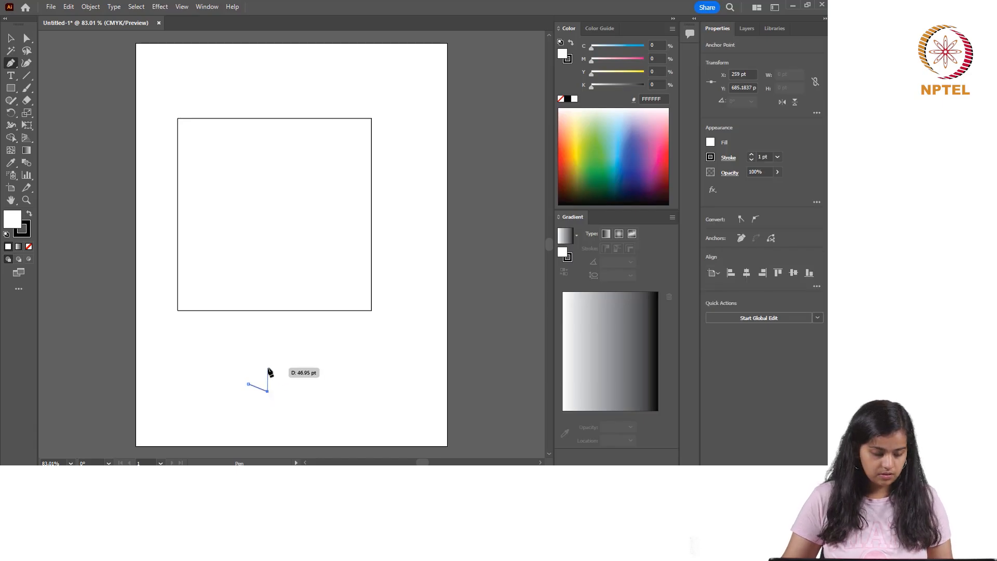
Continue the Pen path below the square, placing corner points for the starburst's upper and right-hand spikes.
left_click(267, 364)
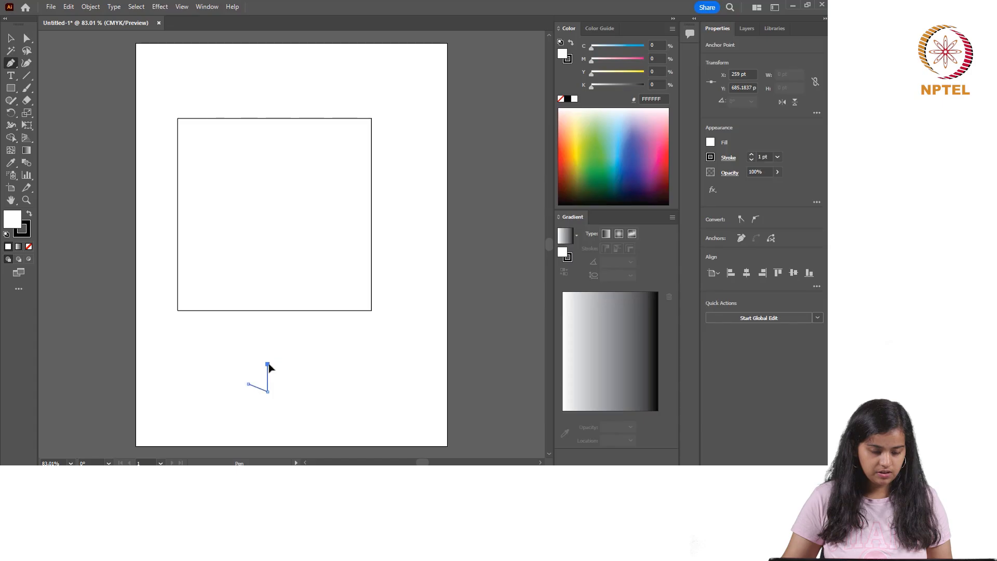
left_click(288, 381)
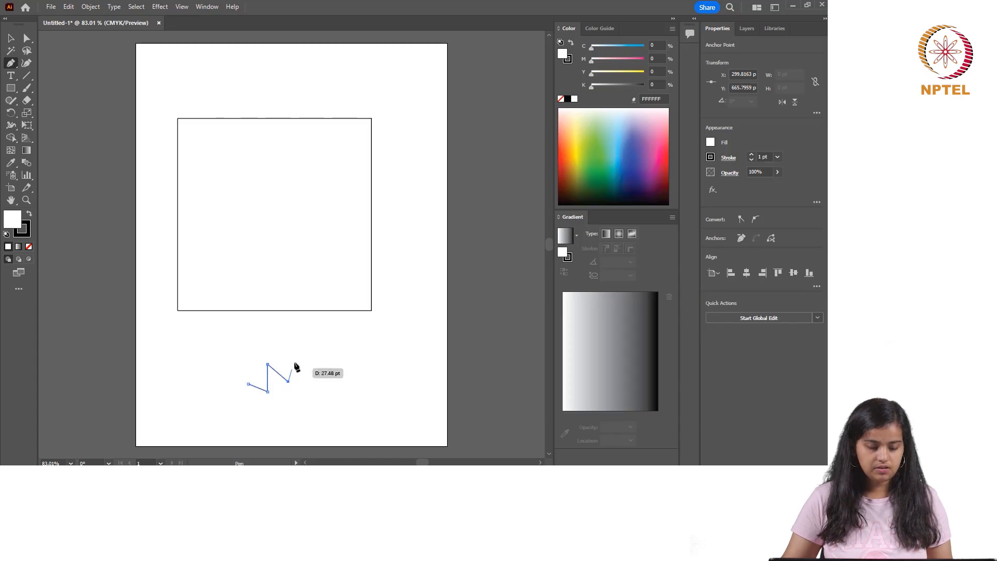
left_click(300, 347)
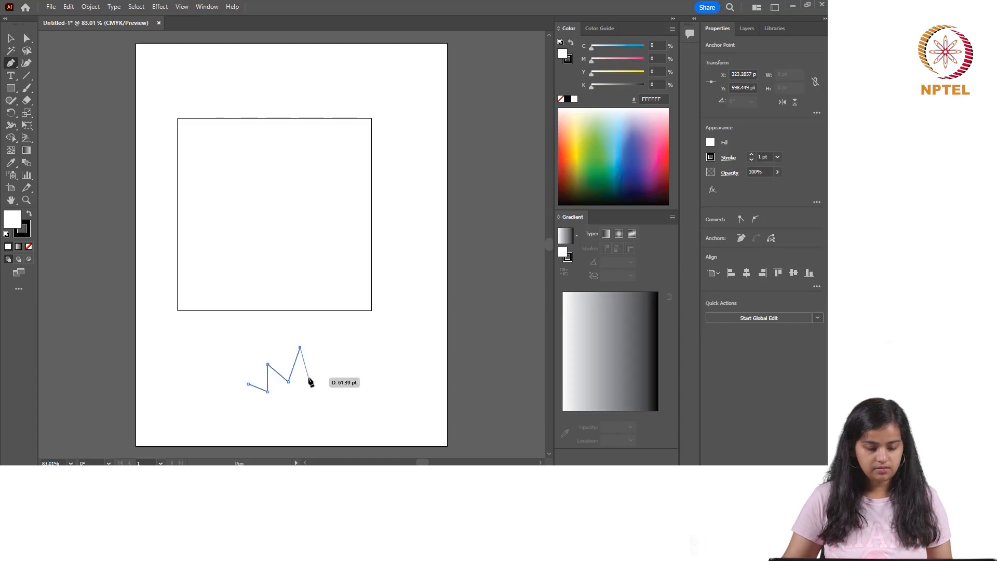
left_click(317, 381)
left_click(346, 366)
key("Escape")
left_click(338, 388)
left_click(366, 388)
left_click(339, 402)
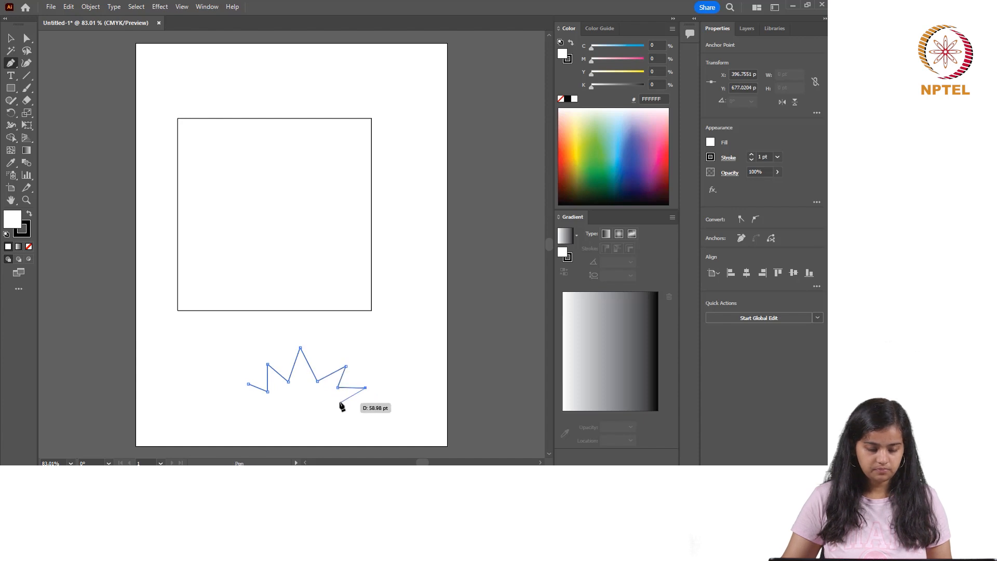
Add the lower and left-hand spikes with straight Pen segments and close the starburst, about 231 by 161 pt overall.
left_click(341, 421)
left_click(321, 406)
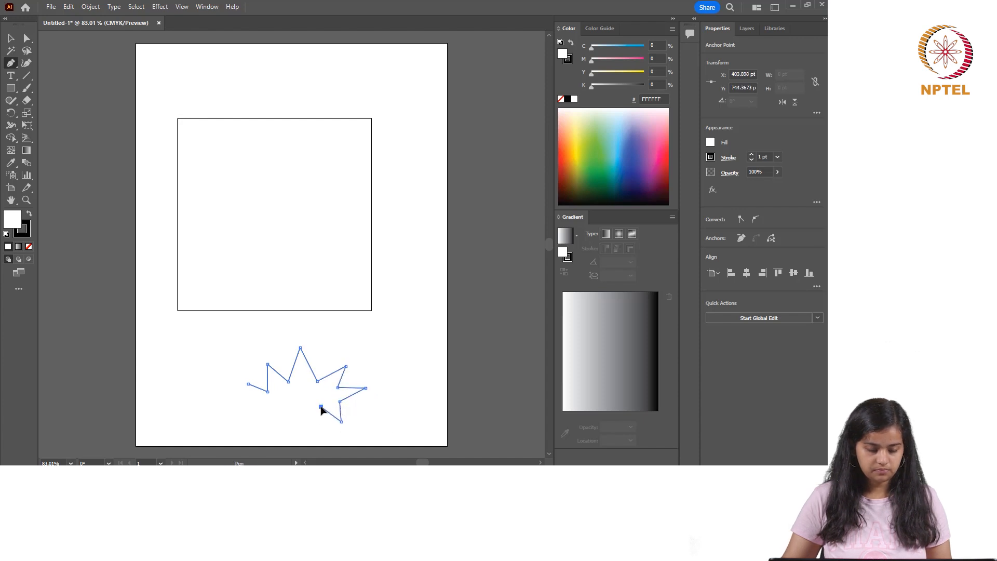
left_click(307, 429)
left_click(299, 407)
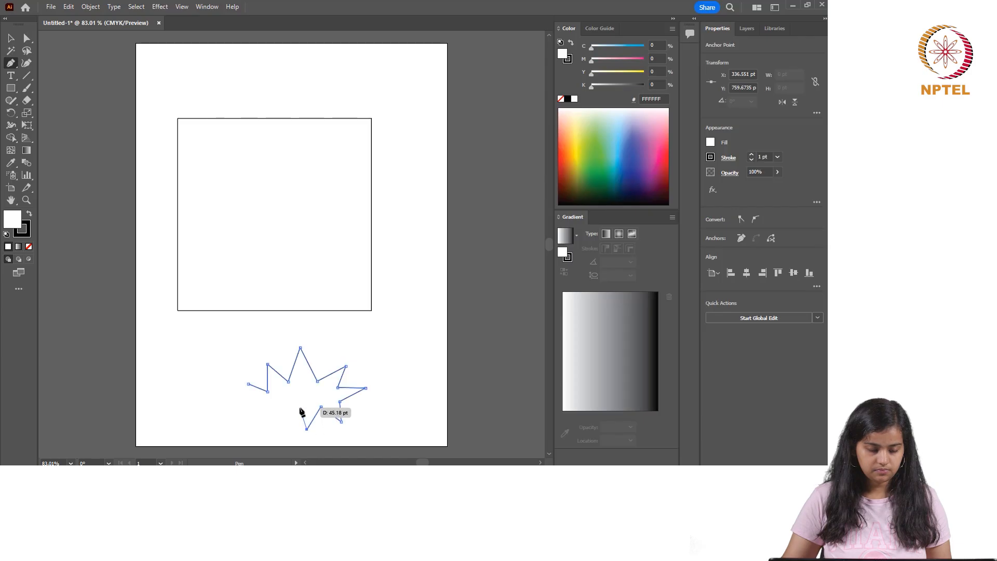
left_click(284, 429)
left_click(291, 405)
left_click(274, 425)
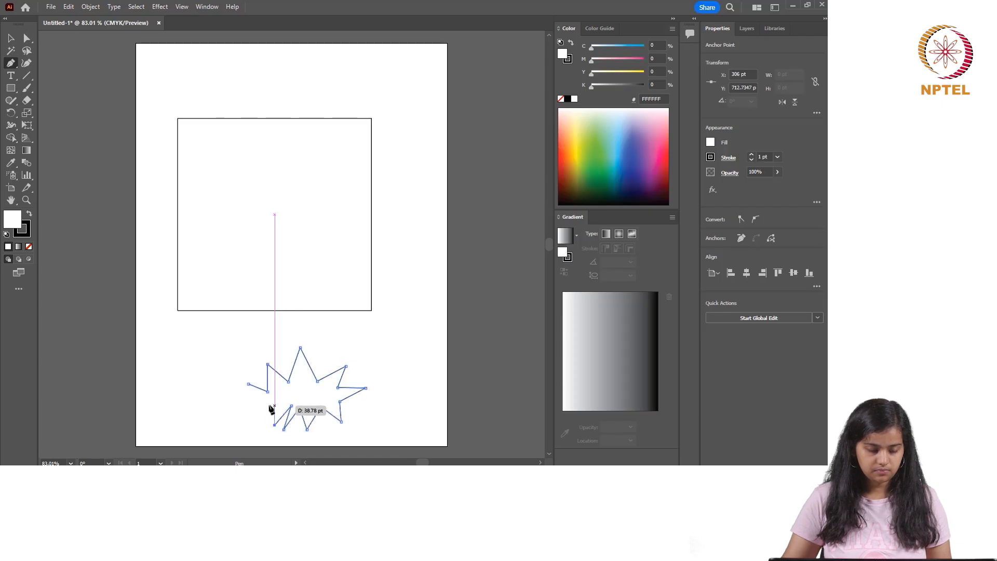
left_click(247, 414)
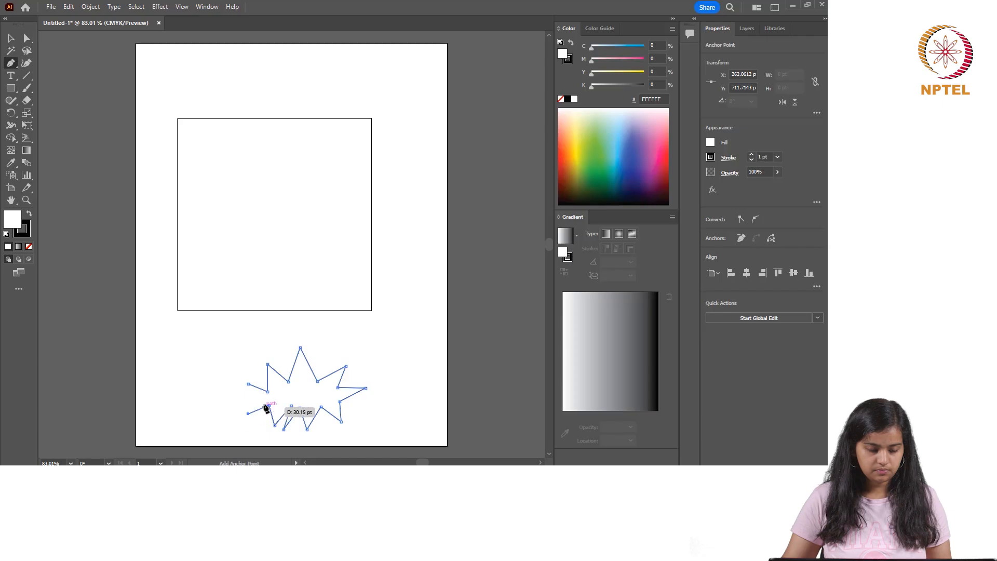
left_click(264, 400)
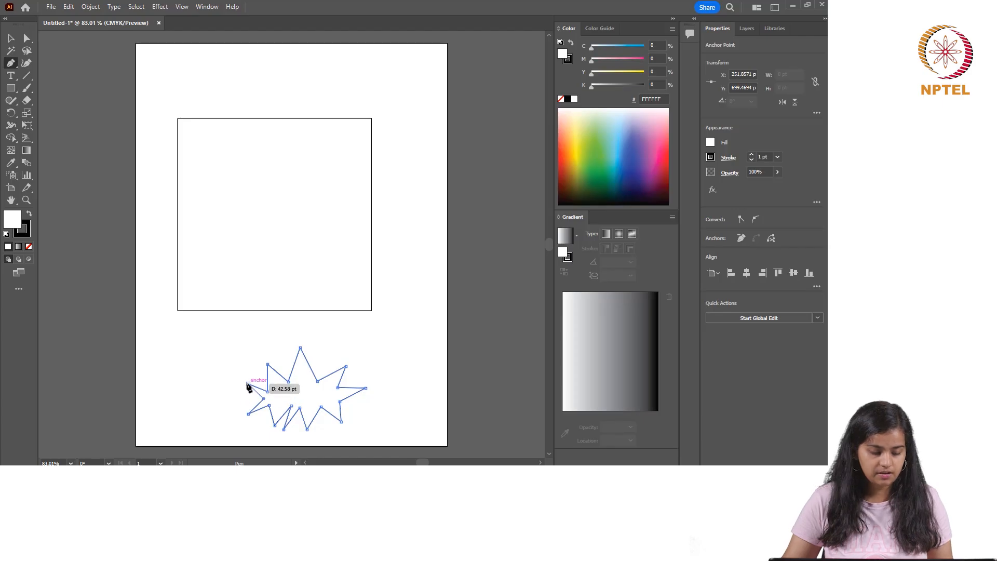
left_click(248, 385)
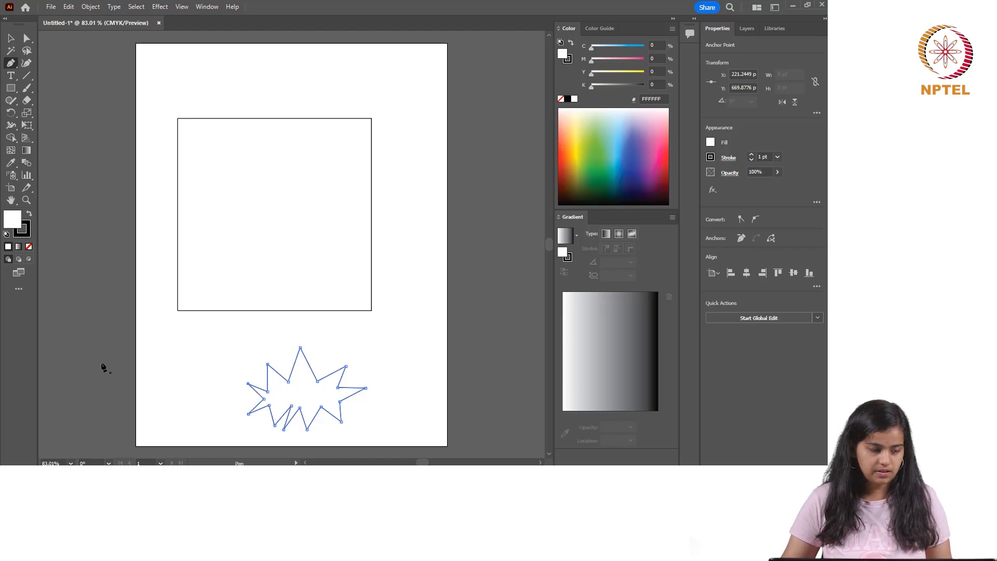
Move the whole starburst slightly up and left, and shift the inner anchor below its upper-left spike inward.
left_click(11, 39)
left_click_drag(316, 381, 301, 361)
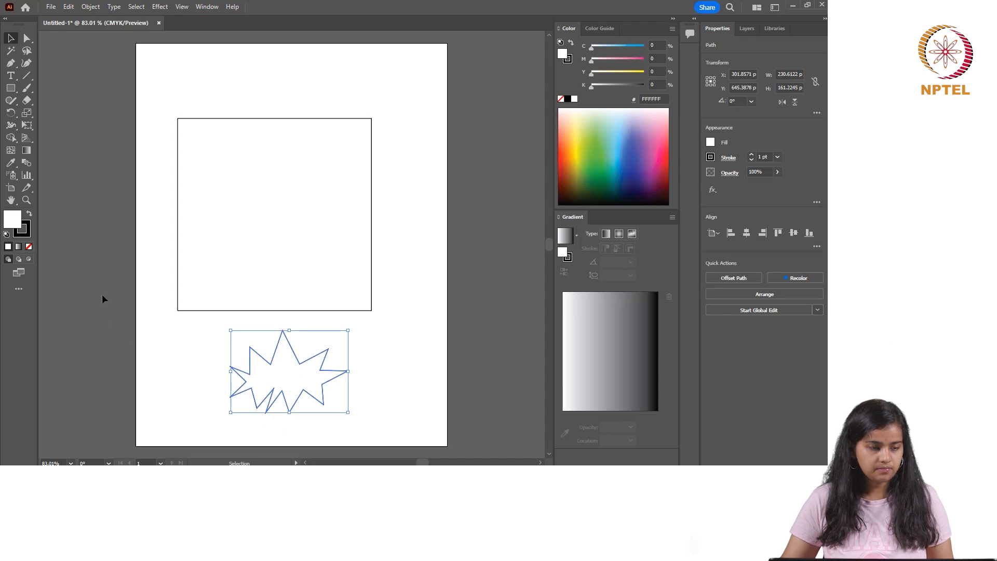
left_click(26, 42)
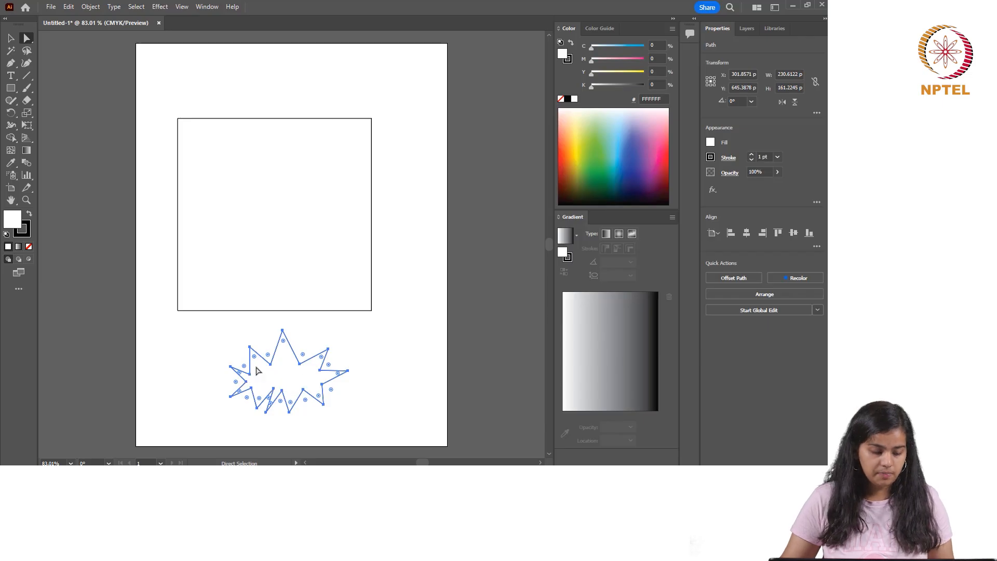
left_click(250, 374)
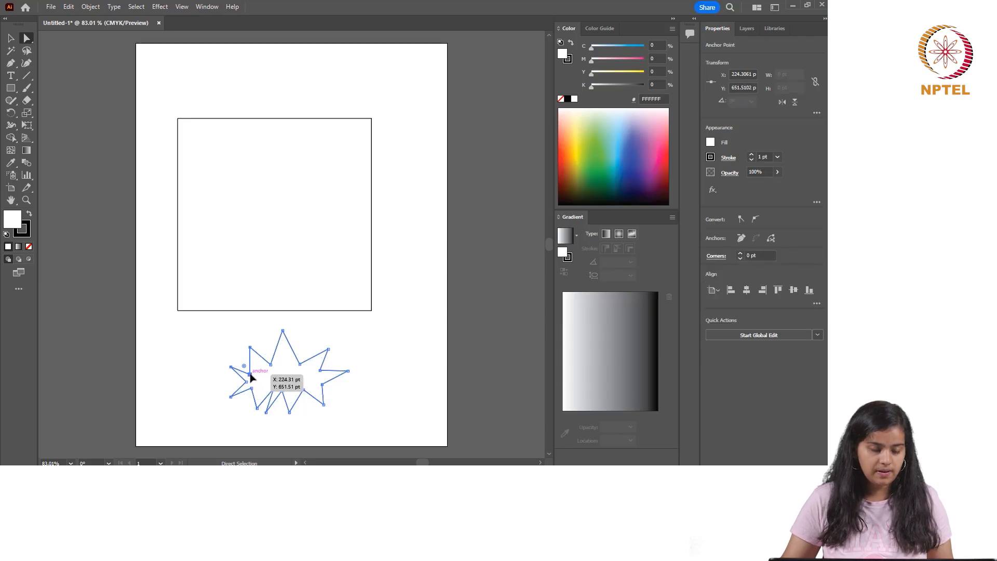
mouse_move(250, 377)
left_mouse_down()
mouse_move(256, 358)
mouse_move(263, 378)
mouse_move(255, 373)
left_mouse_up()
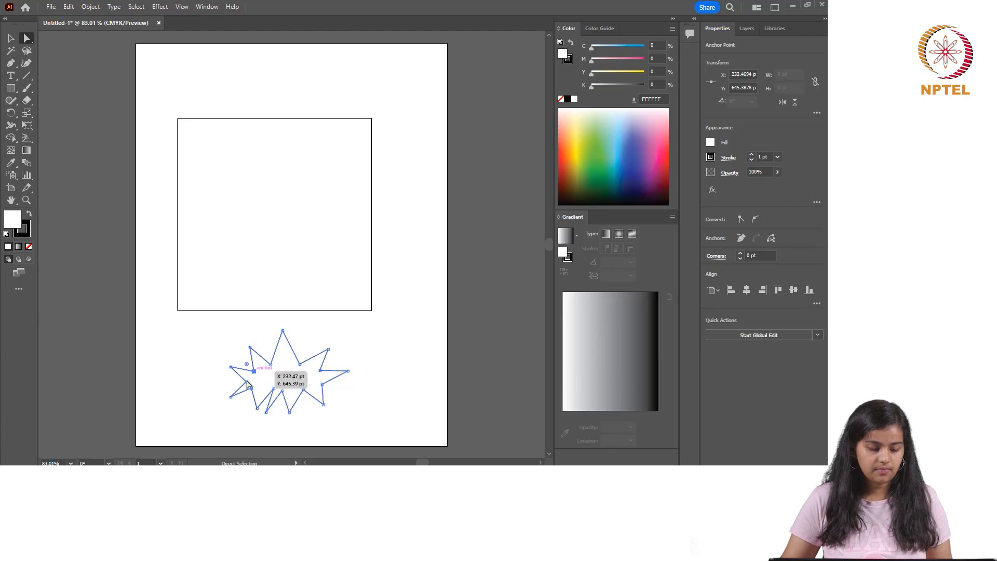
Raise the right edge of the starburst's upper-left spike slightly, and move the whole shape up and left toward the square.
left_click(10, 38)
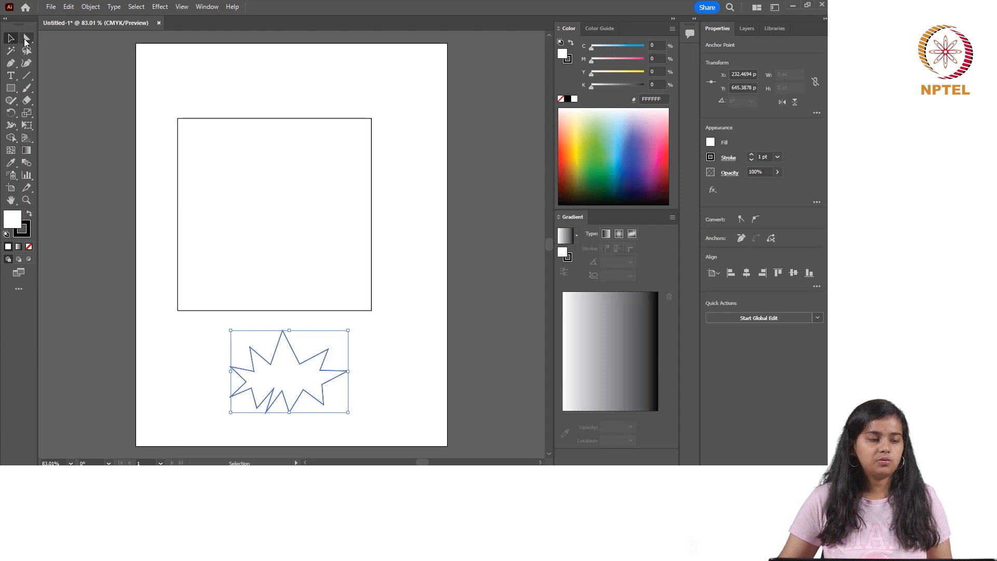
left_click(26, 39)
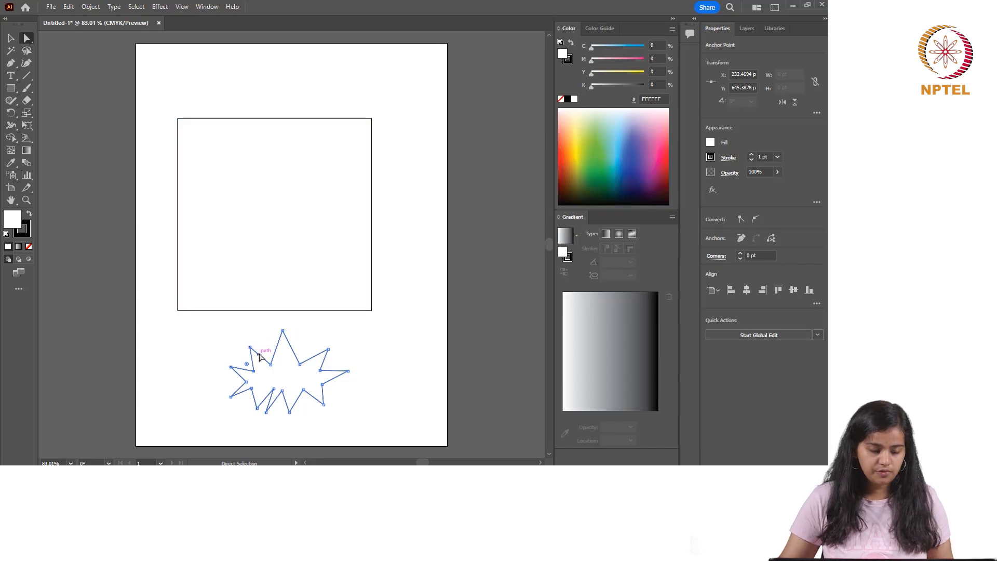
left_click(259, 357)
mouse_move(261, 353)
left_mouse_down()
mouse_move(267, 336)
mouse_move(263, 346)
left_mouse_up()
left_click(11, 37)
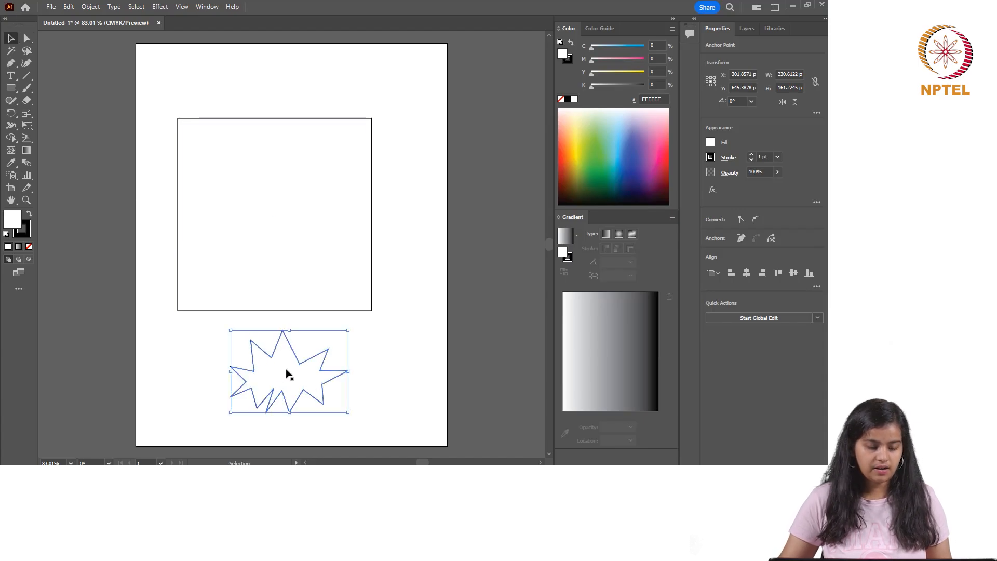
left_click_drag(278, 374, 278, 358)
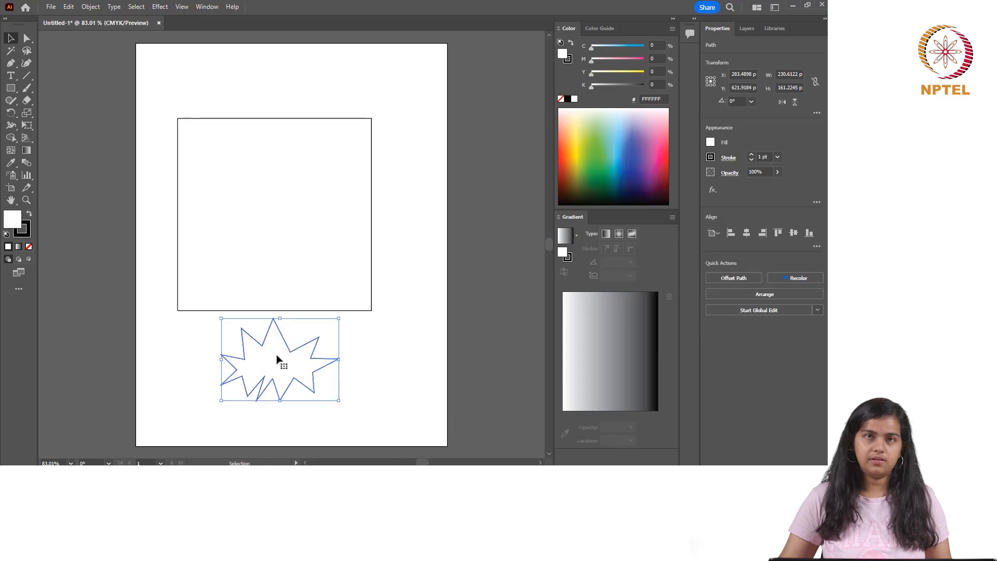
key("alt+Tab")
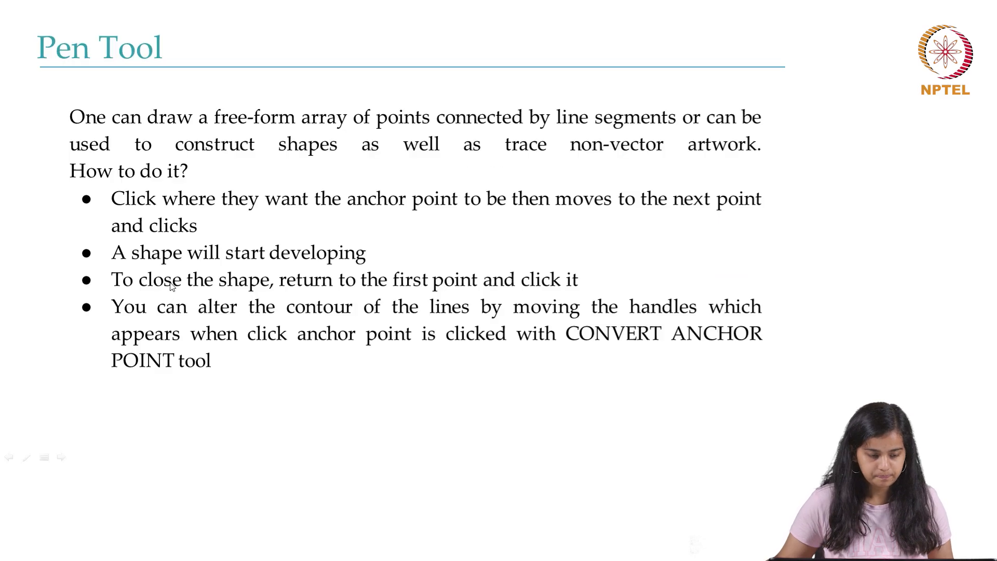
left_click(169, 235)
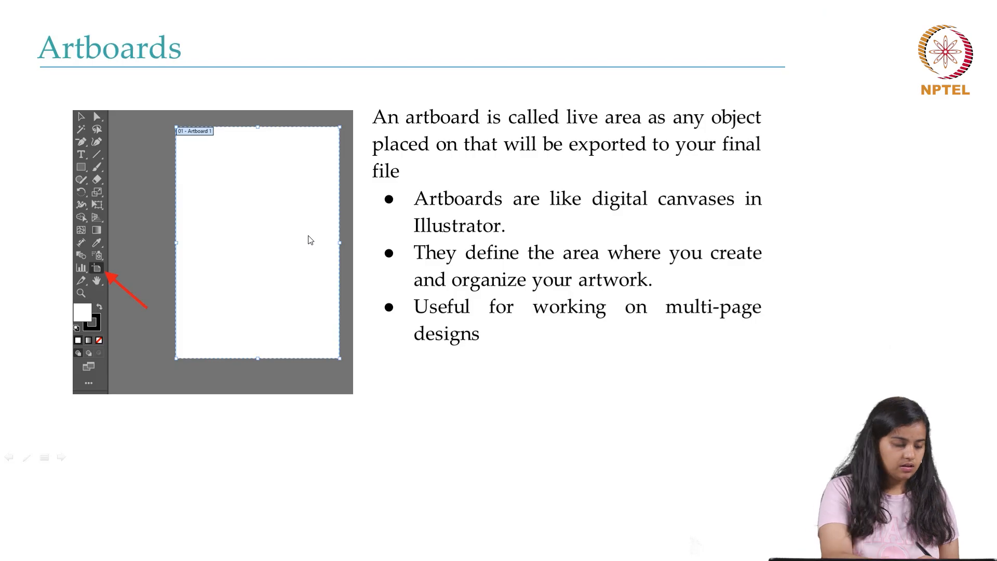
left_click(27, 457)
left_click(36, 374)
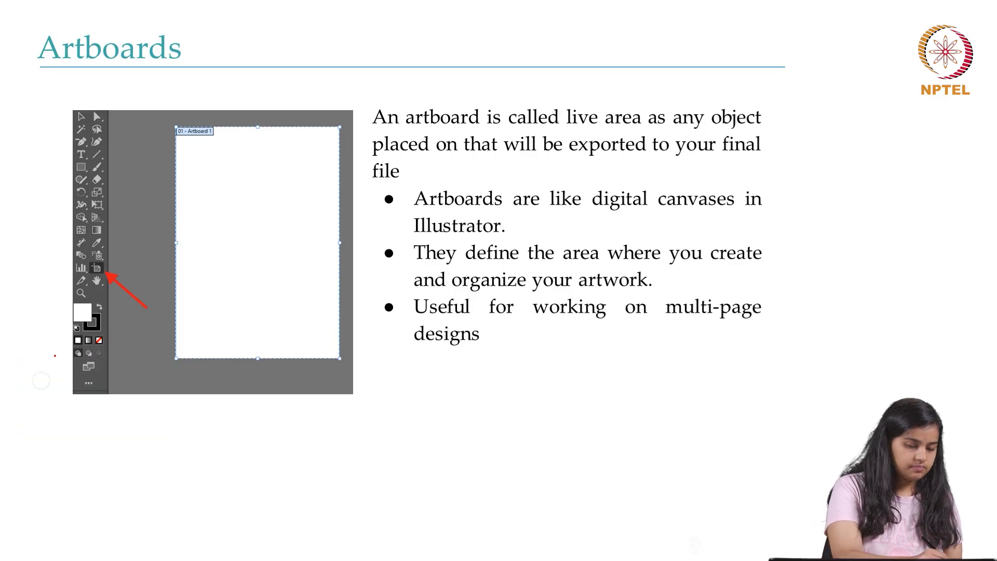
left_click_drag(596, 217, 726, 218)
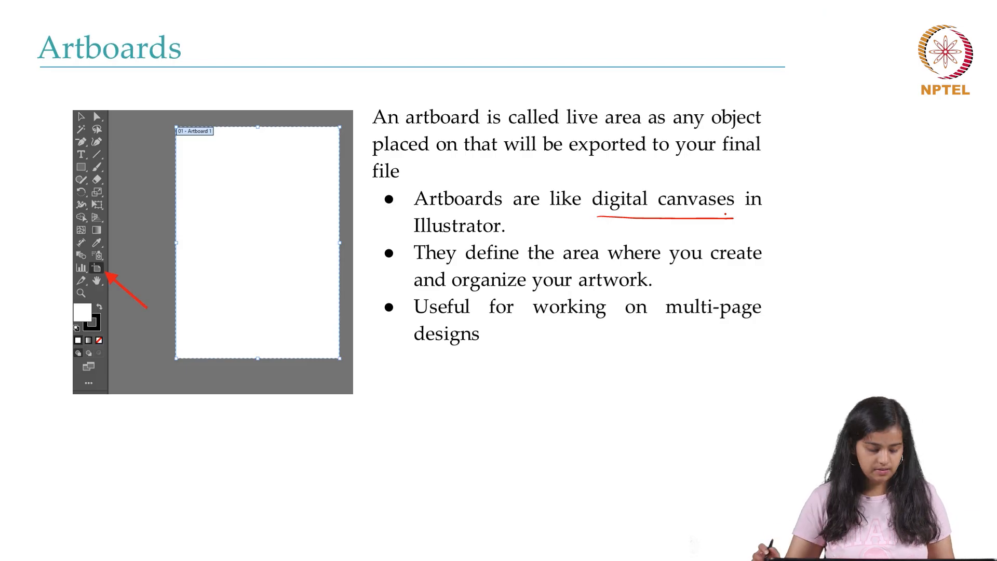
Switch back to Illustrator and activate the Artboard tool for editing the existing artboard.
key("alt+Tab")
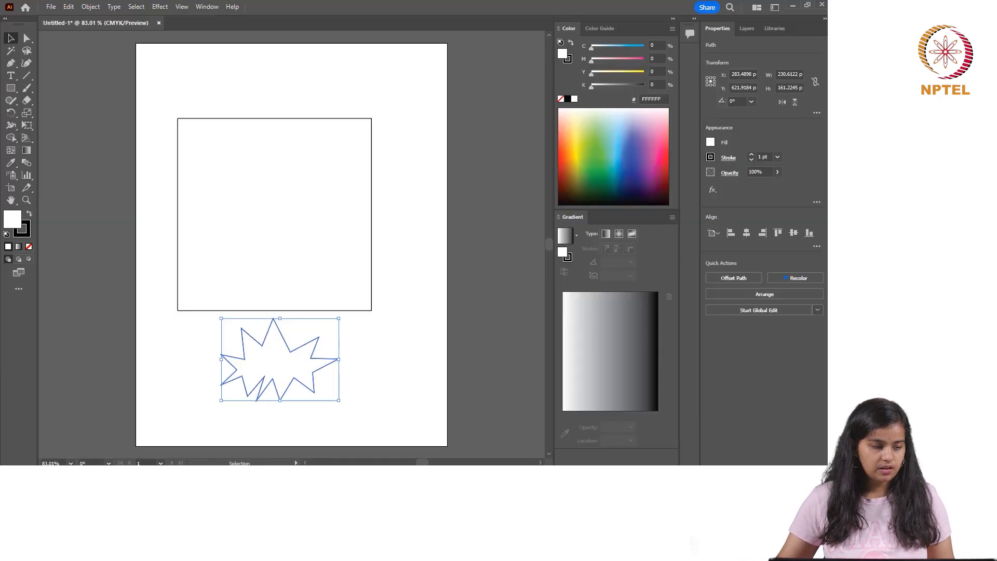
left_click(12, 189)
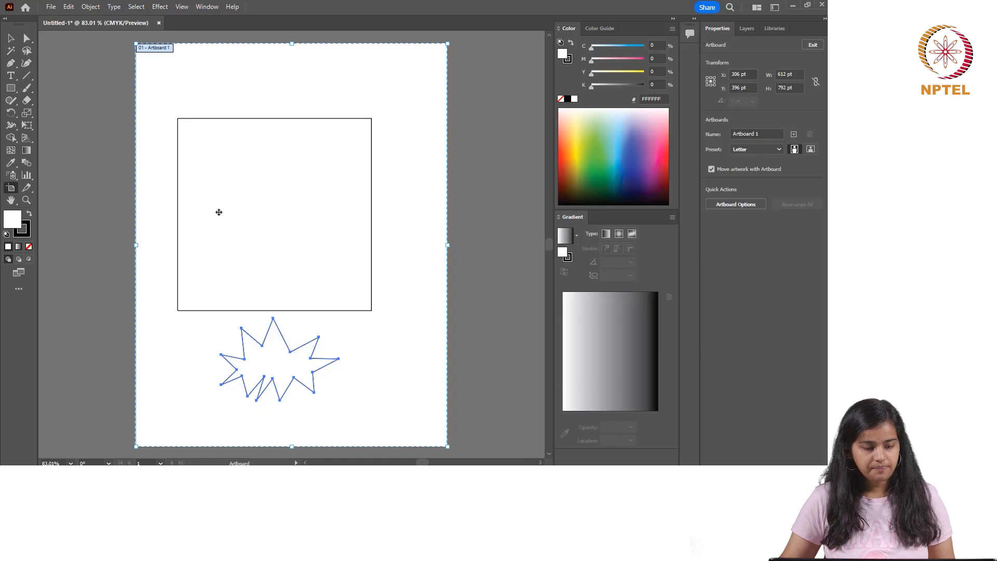
mouse_move(447, 245)
left_mouse_down()
mouse_move(407, 244)
mouse_move(447, 253)
left_mouse_up()
key("ctrl+z")
key("ctrl+z")
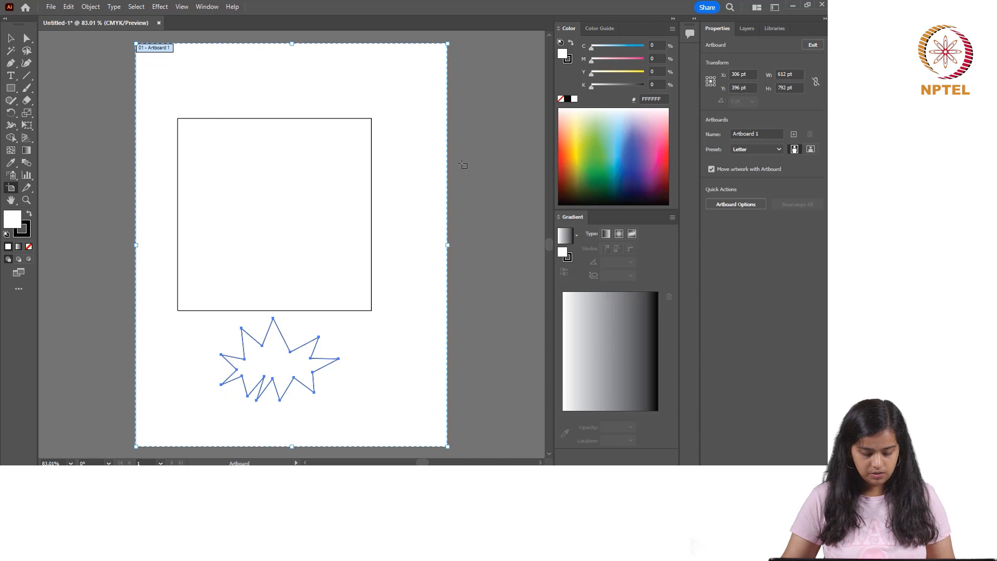
Create a second portrait artboard about 612 by 792 pt beside the first one, and leave artboard editing.
scroll(463, 165, "right", 5)
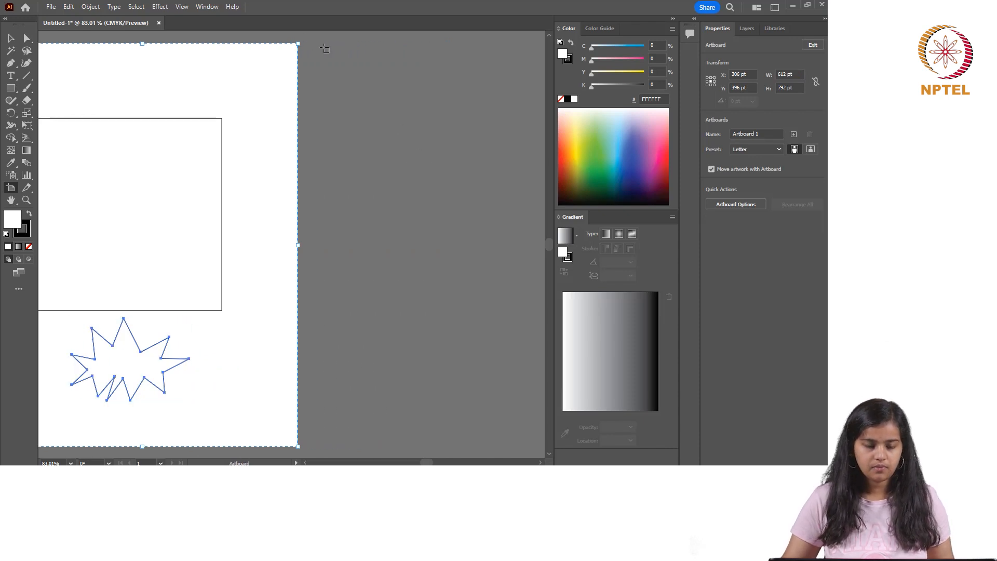
left_click_drag(315, 41, 403, 373)
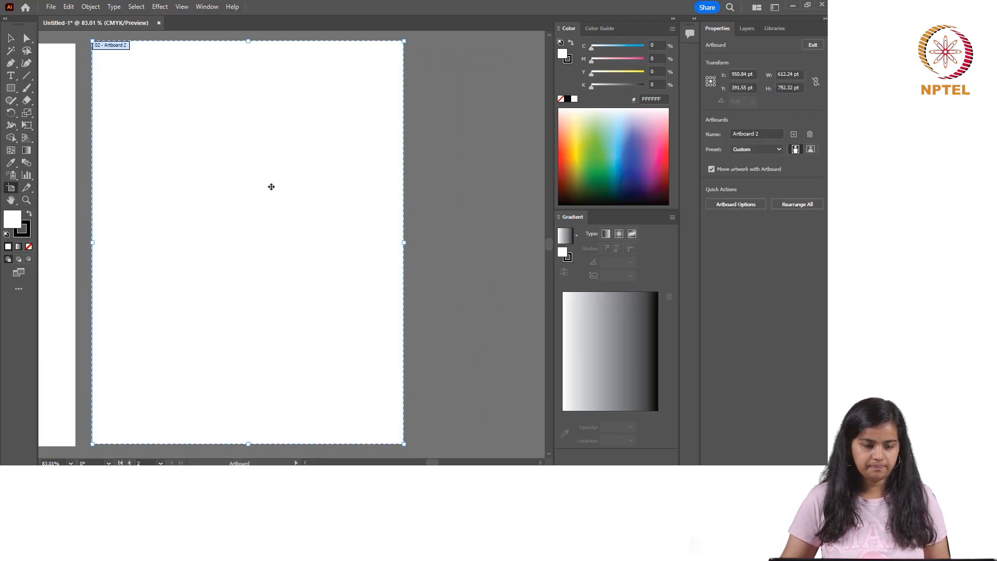
left_click(10, 38)
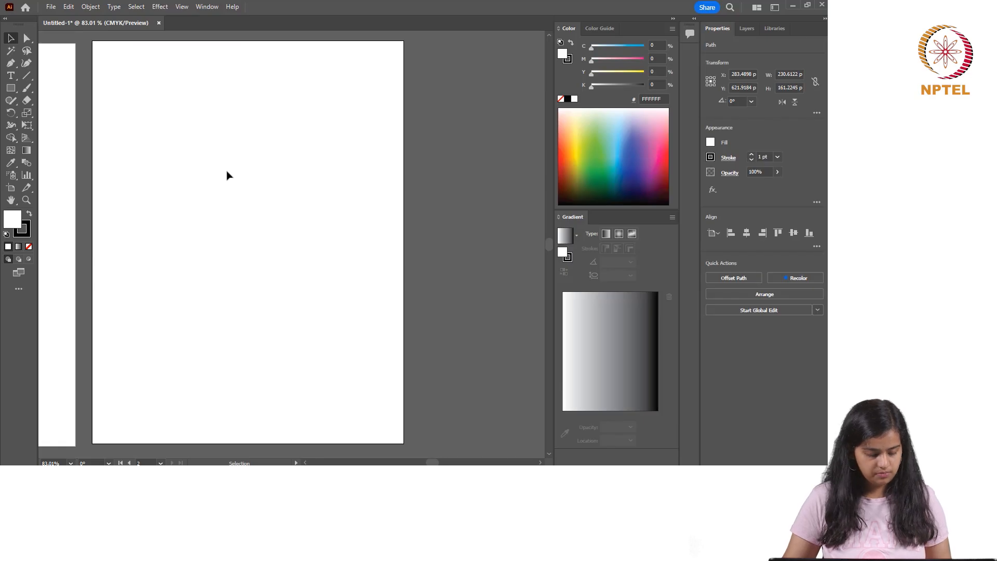
scroll(229, 175, "left", 5)
scroll(231, 175, "left", 6)
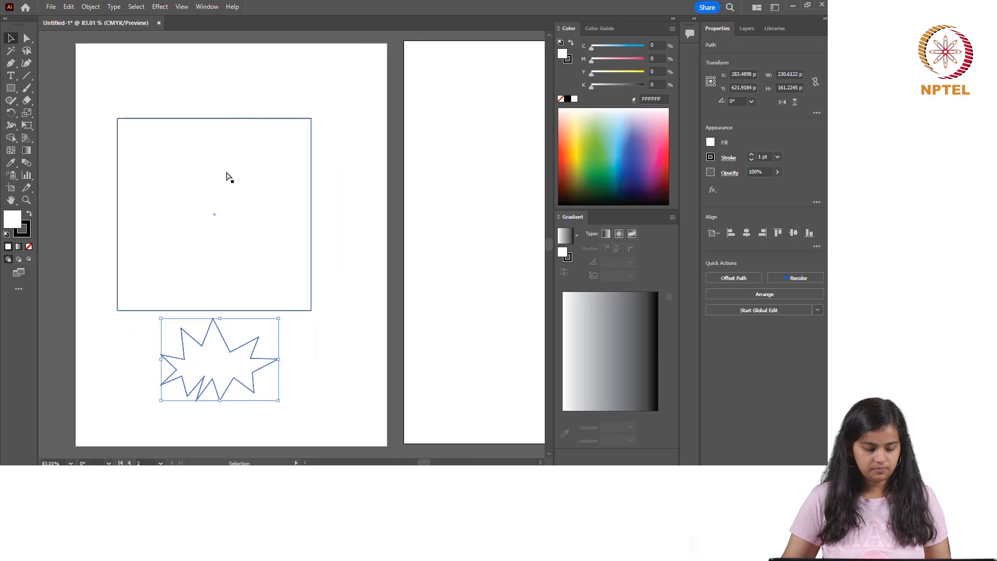
key("alt+Tab")
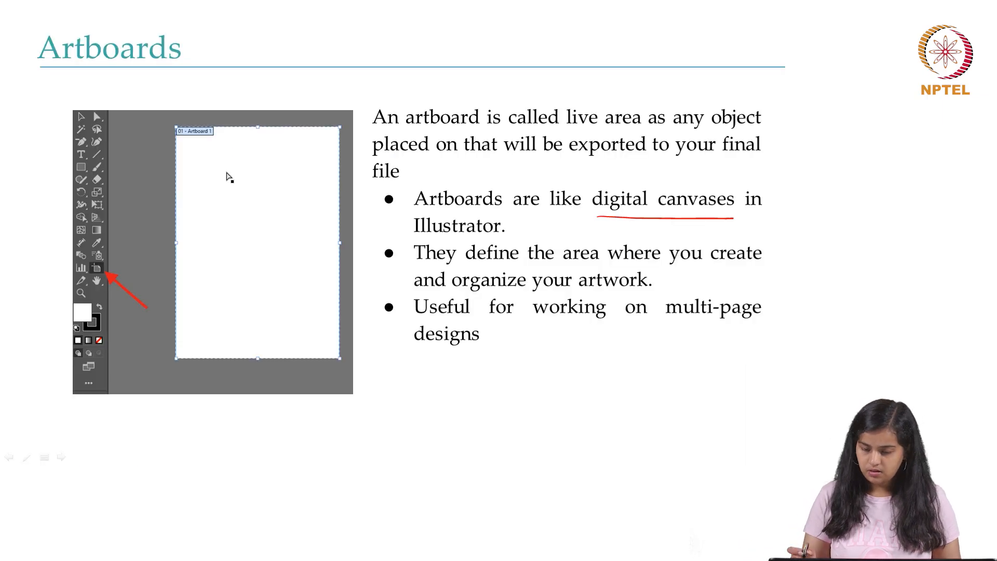
left_click_drag(652, 326, 740, 323)
right_click(743, 323)
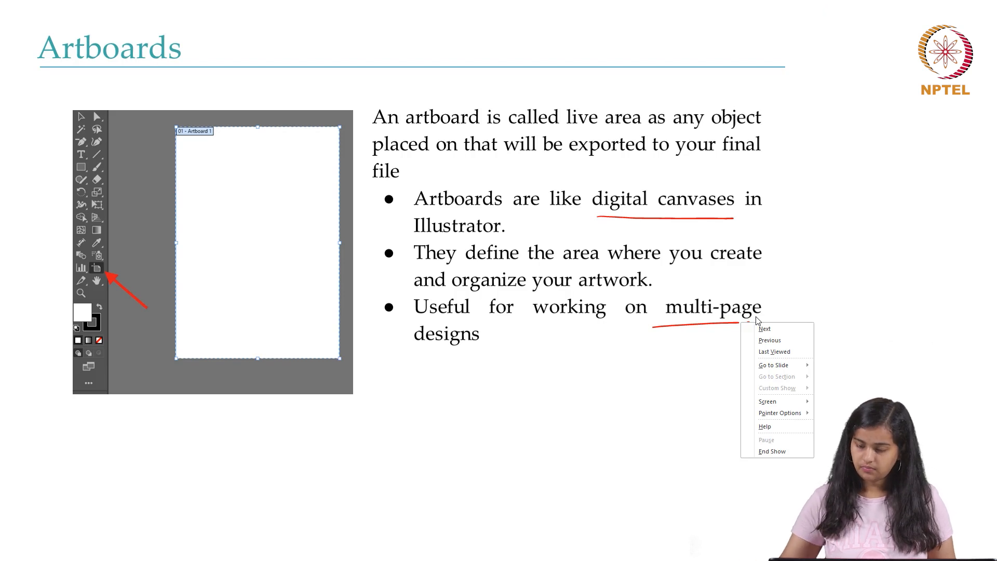
key("Escape")
key("Right")
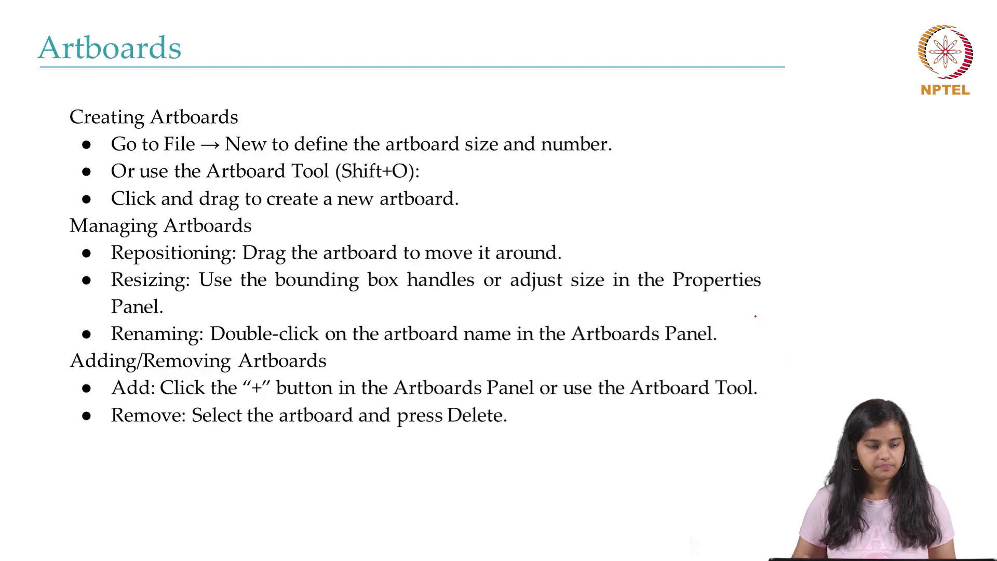
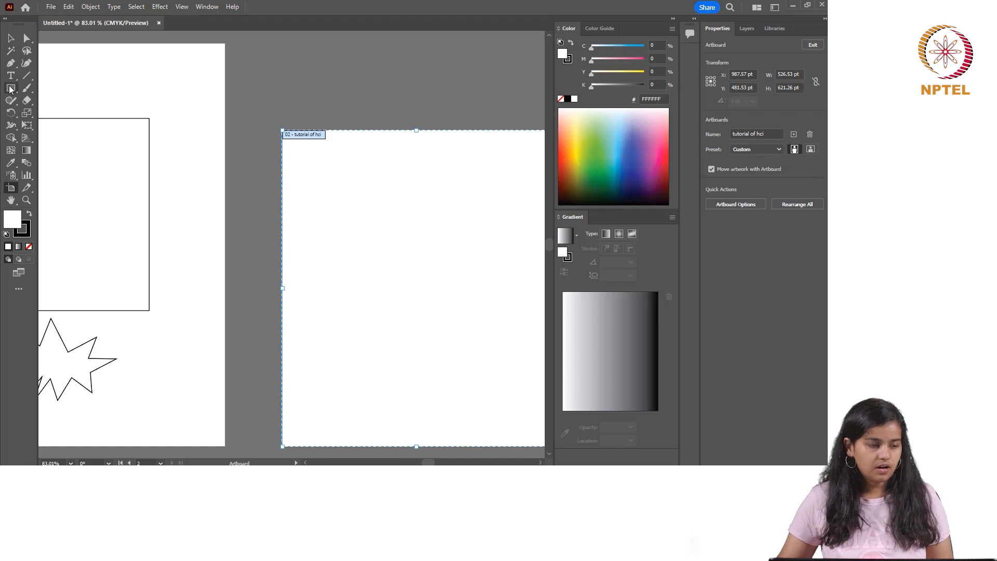
Draw an ellipse about 383 pt wide and 239 pt high on the "tutorial of hci" artboard.
left_click_drag(15, 91, 52, 116)
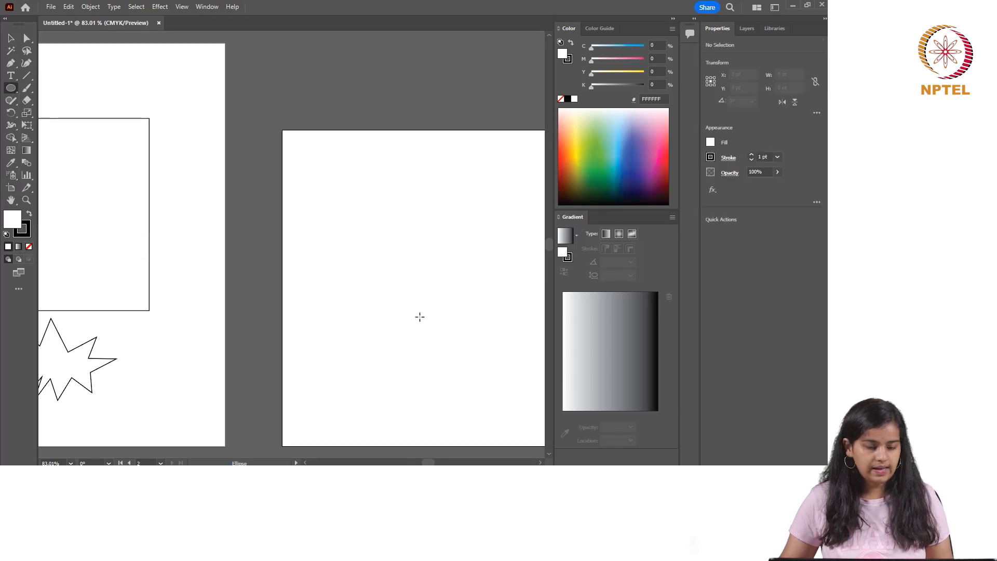
left_click_drag(308, 231, 502, 352)
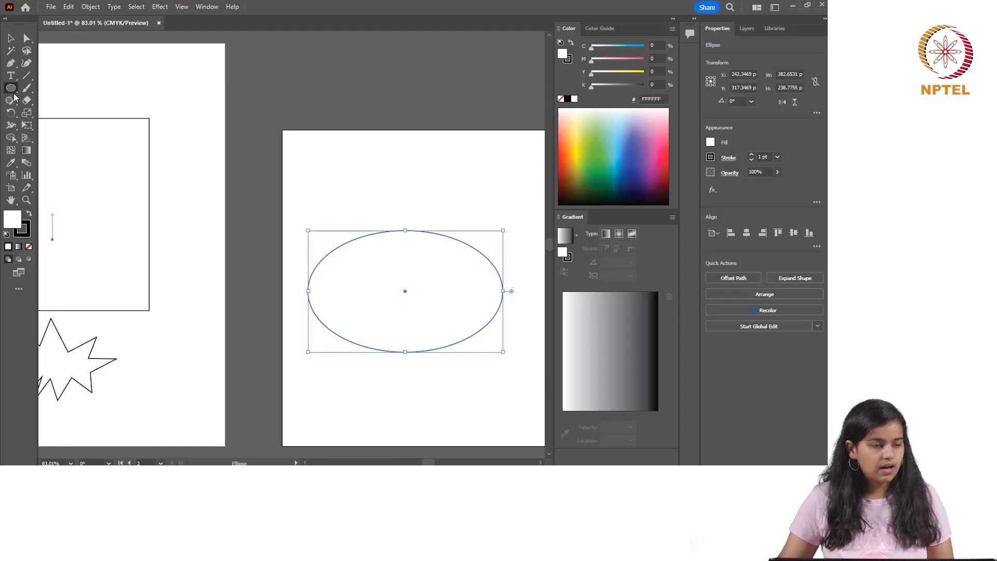
Give the ellipse a pale yellow fill (FDF7BE) and a pinkish-red stroke (F05A76).
left_click_drag(13, 90, 13, 89)
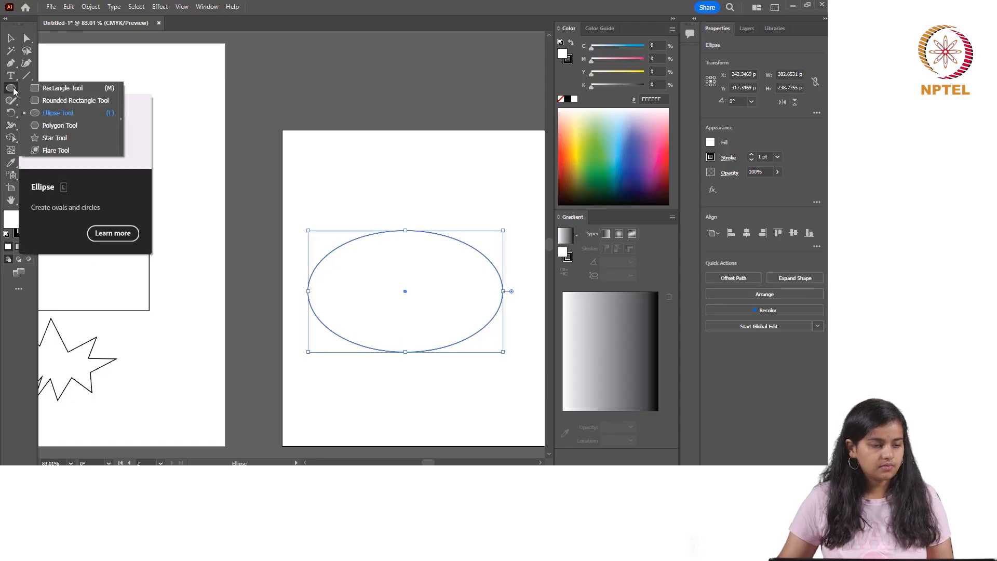
left_click(11, 62)
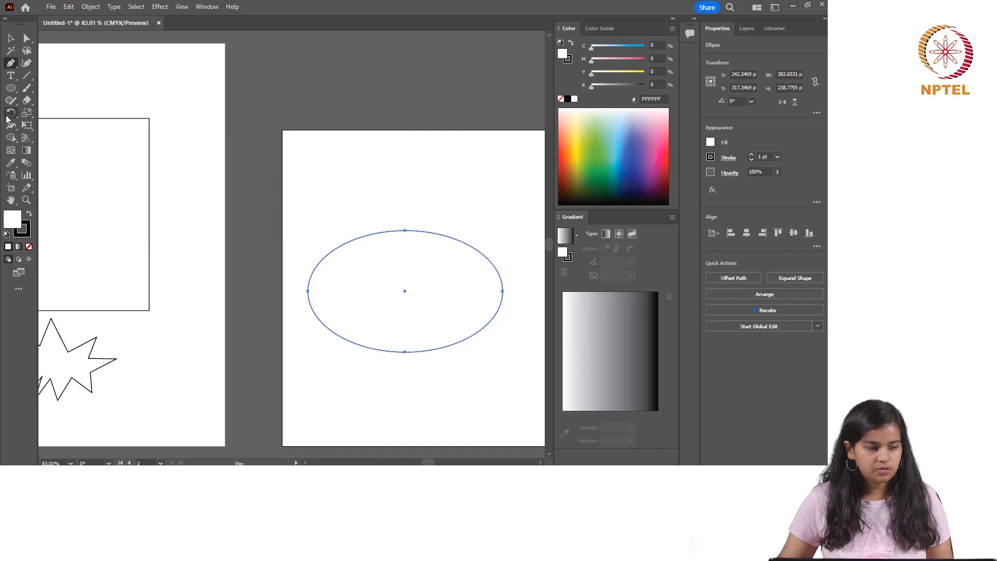
left_click(10, 38)
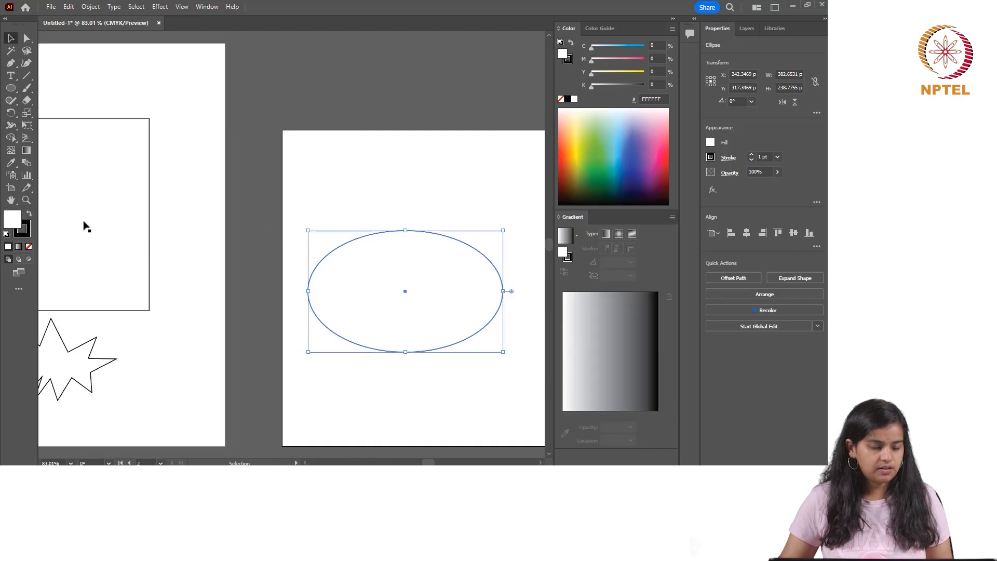
left_click(576, 117)
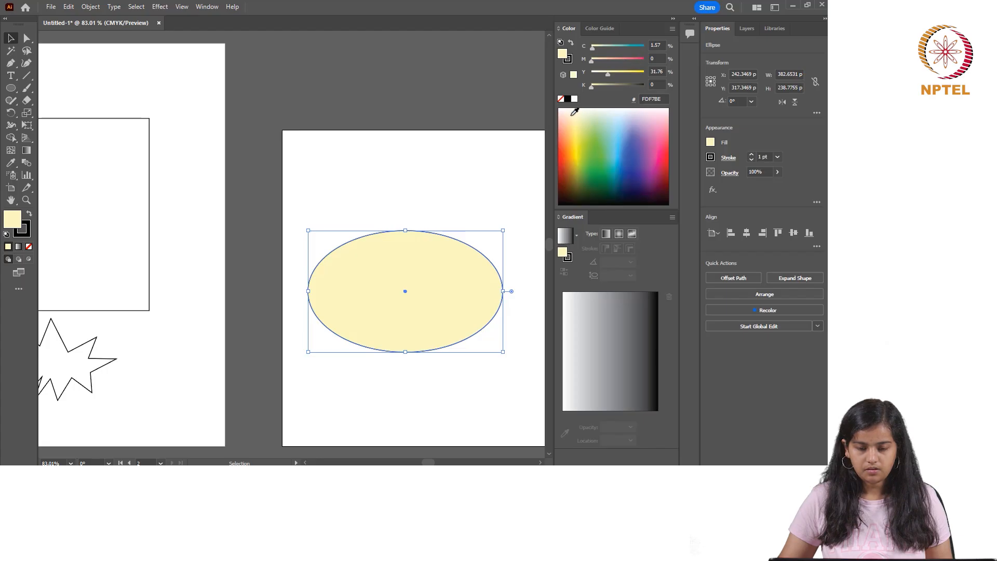
left_click(28, 232)
left_click(585, 156)
mouse_move(649, 142)
left_mouse_down()
mouse_move(664, 147)
mouse_move(666, 139)
left_mouse_up()
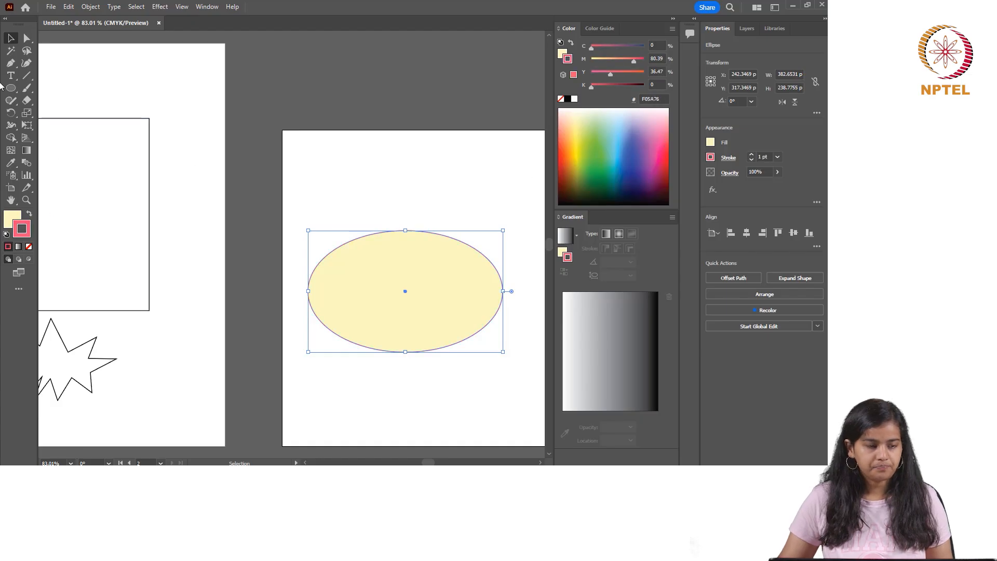
Draw a closed triangle about 99 pt high with the Pen tool, overlapping the ellipse's upper-left edge, and deselect it.
left_click(11, 64)
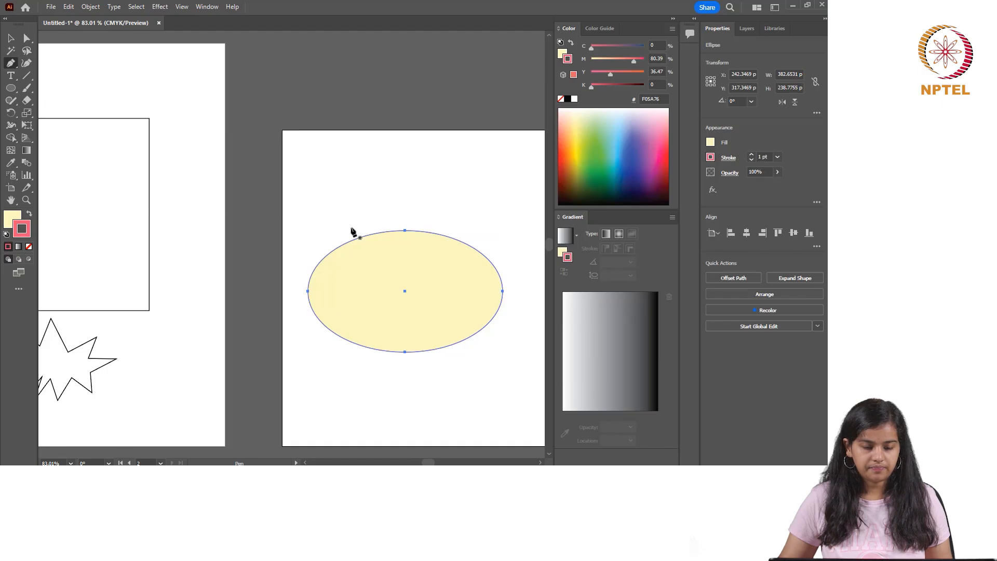
left_click(356, 200)
left_click(351, 250)
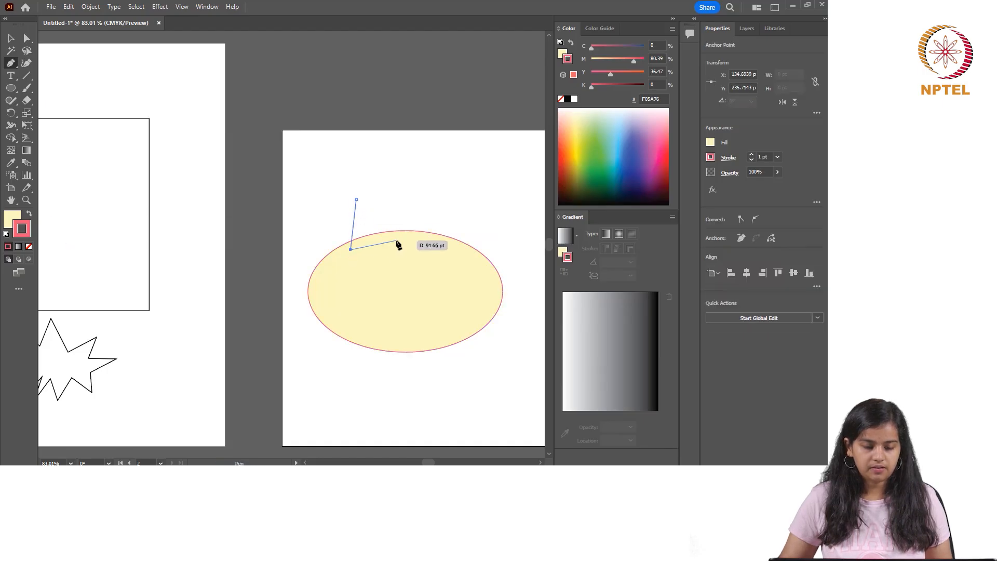
left_click(396, 240)
left_click(356, 200)
left_click(11, 38)
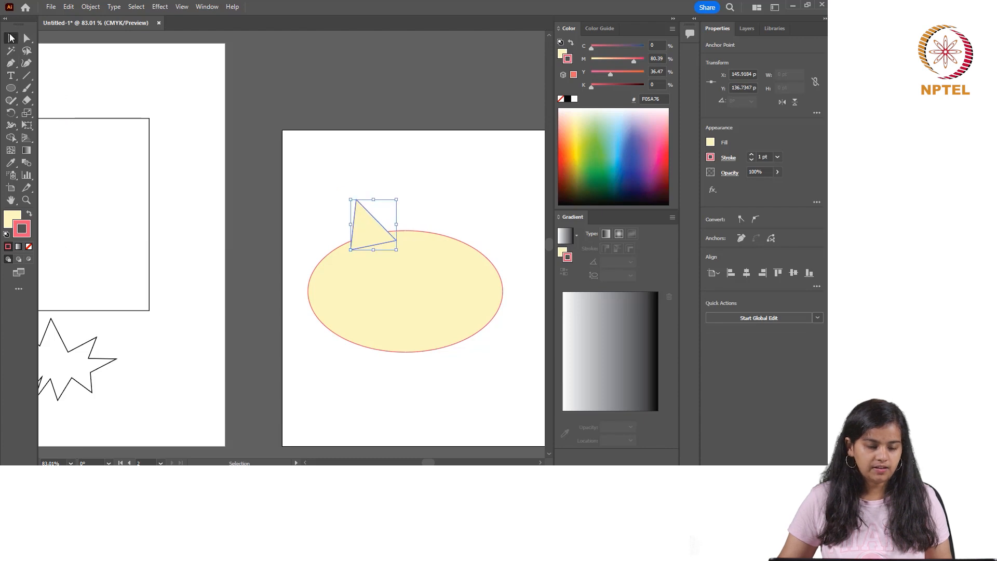
left_click(440, 203)
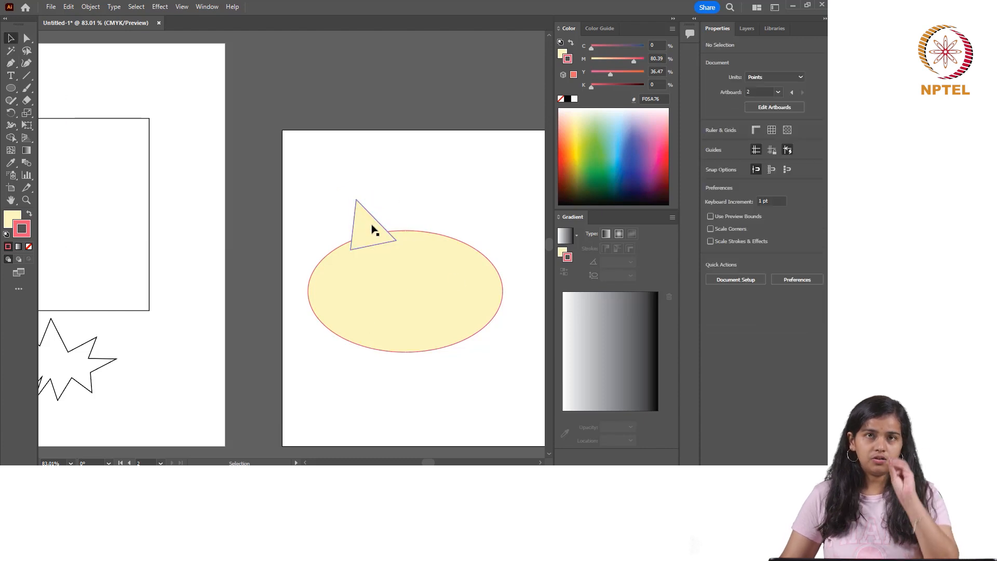
Try uniting the triangle and ellipse with Pathfinder, and undo the union.
left_click_drag(403, 208, 326, 353)
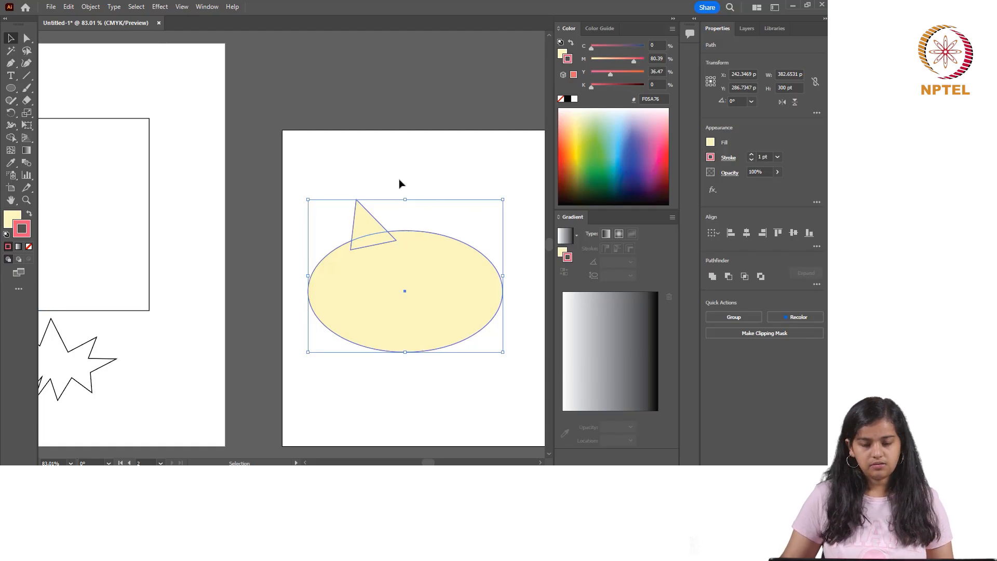
left_click(410, 171)
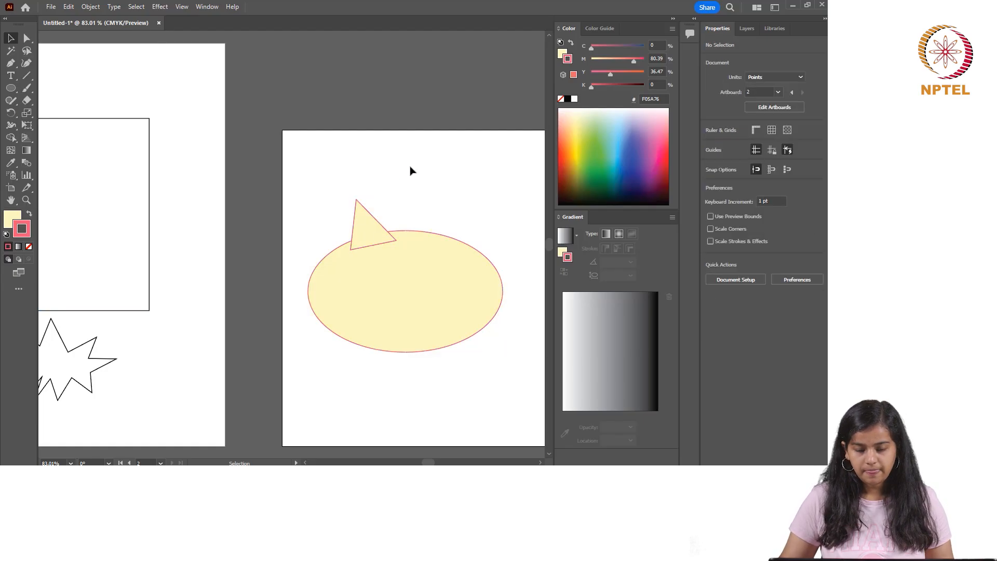
left_click_drag(410, 171, 358, 343)
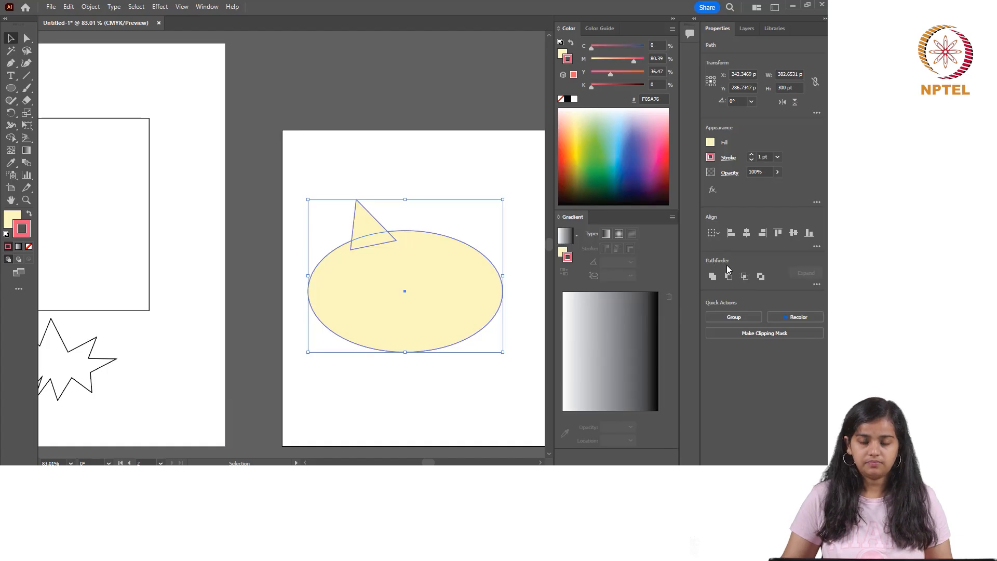
left_click(712, 277)
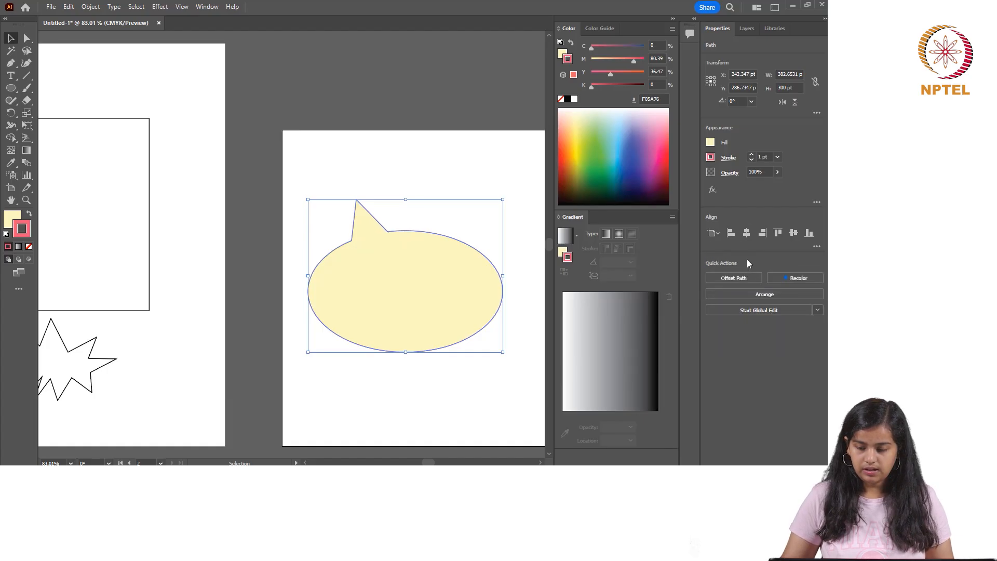
left_click(465, 178)
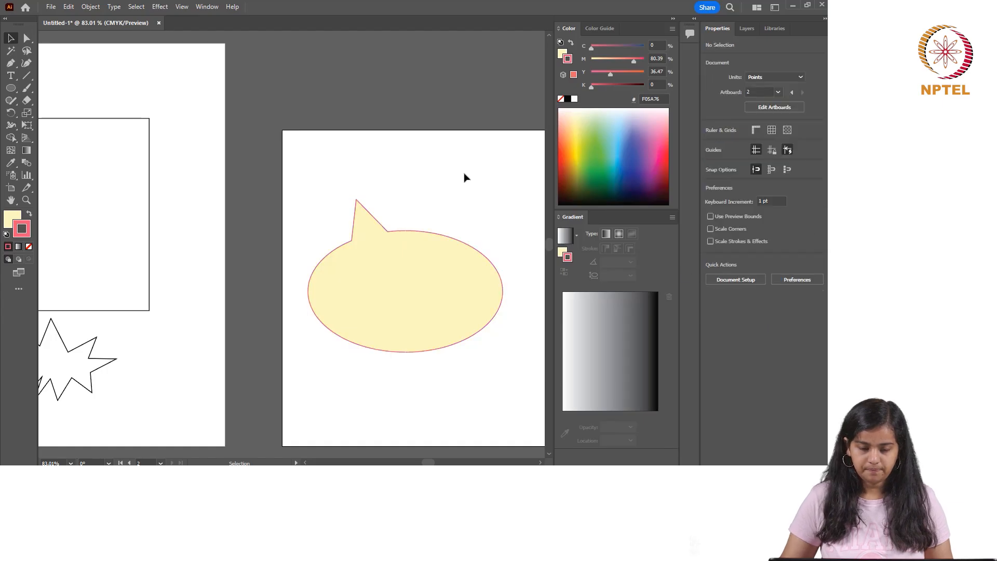
key("ctrl+z")
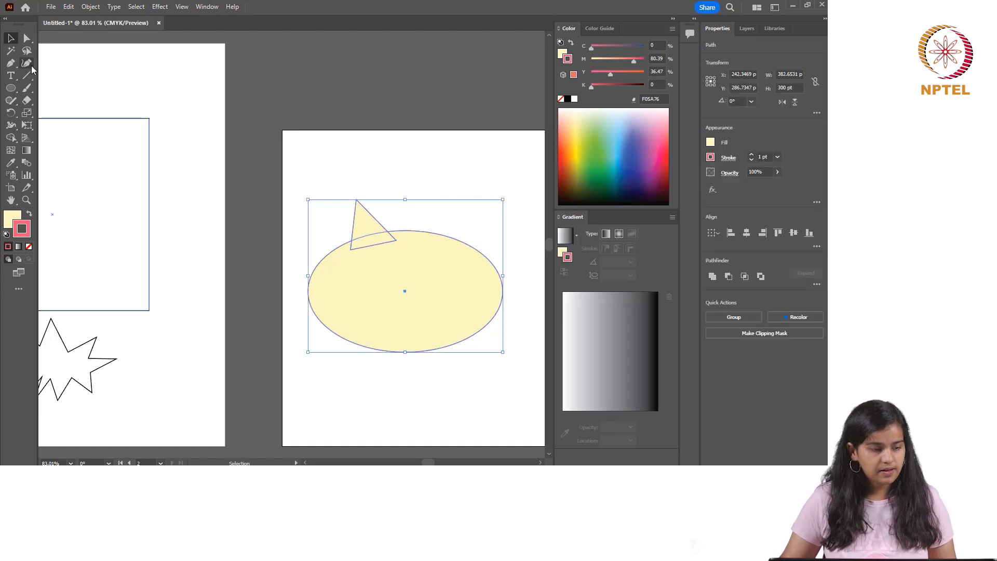
Merge the triangle and ellipse into one speech bubble with the Shape Builder tool.
left_click(10, 138)
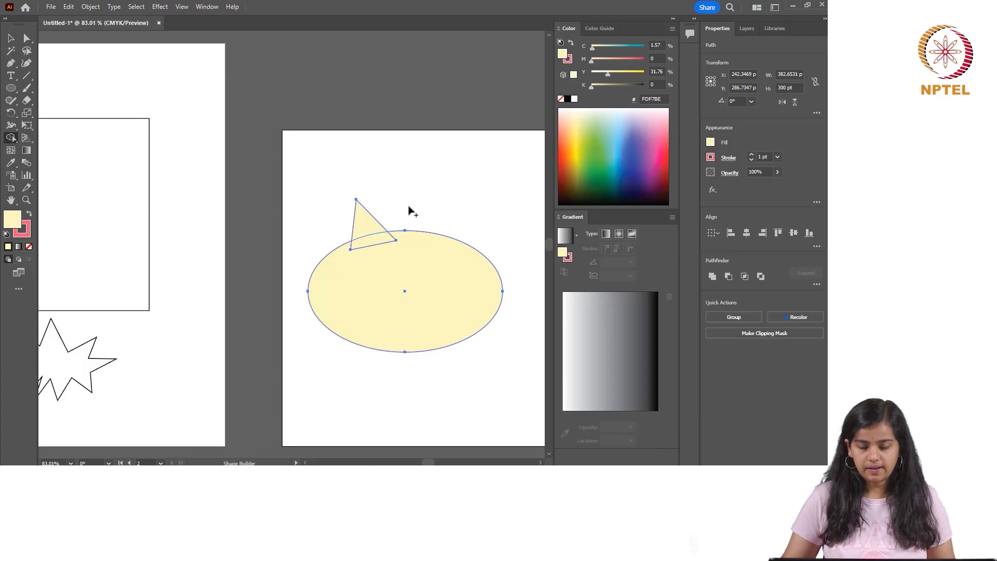
mouse_move(370, 224)
left_mouse_down()
mouse_move(382, 243)
mouse_move(381, 281)
left_mouse_up()
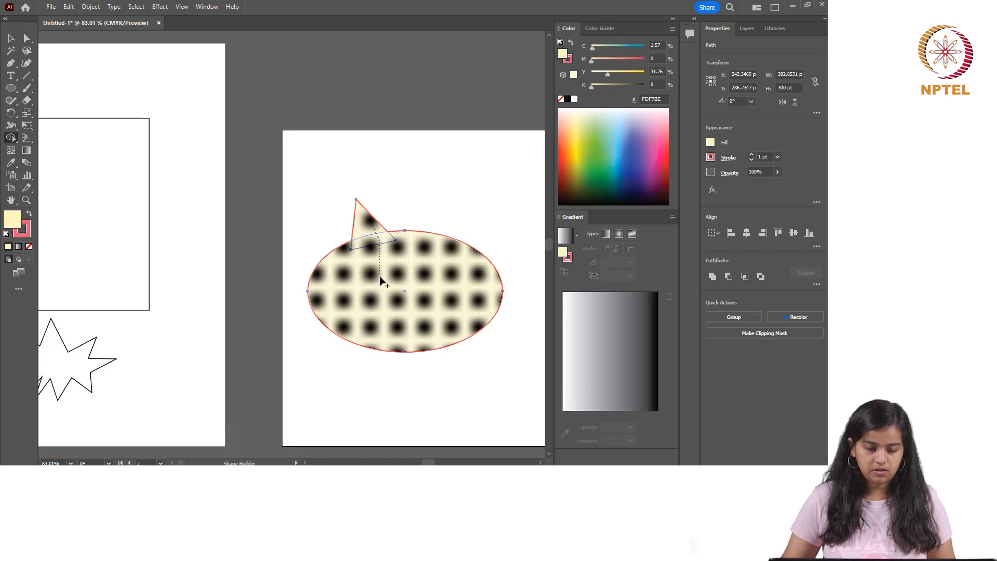
left_click_drag(381, 281, 384, 280)
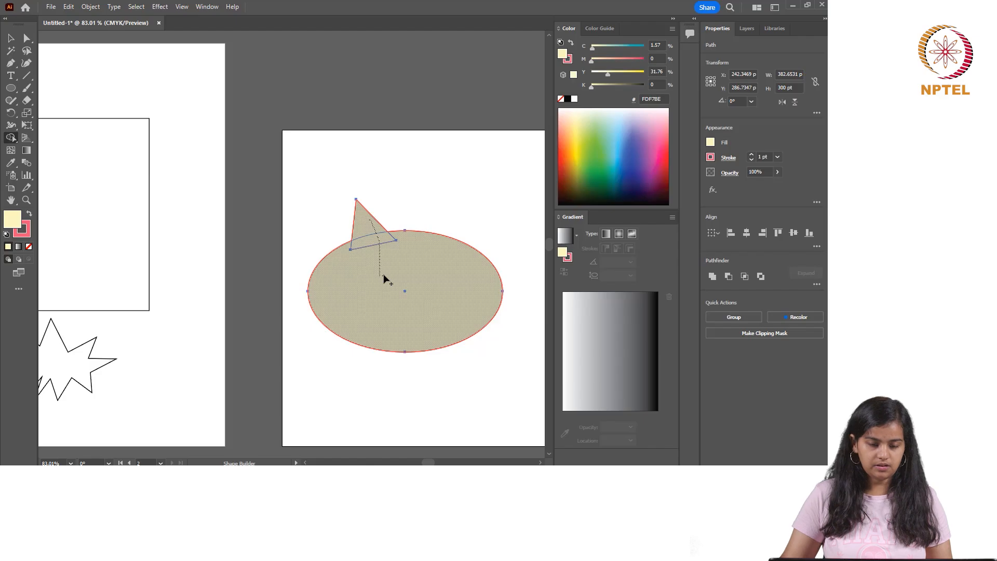
left_click_drag(384, 280, 385, 279)
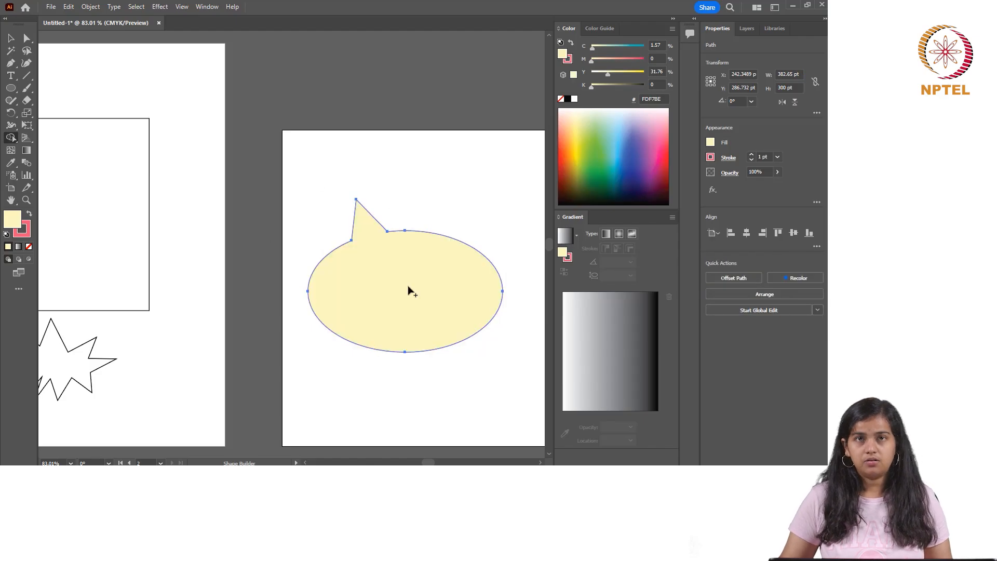
Move the speech bubble about 27 pt left and 93 pt up on the artboard, and deselect it.
left_click(15, 39)
left_click(356, 185)
left_click_drag(412, 297, 398, 250)
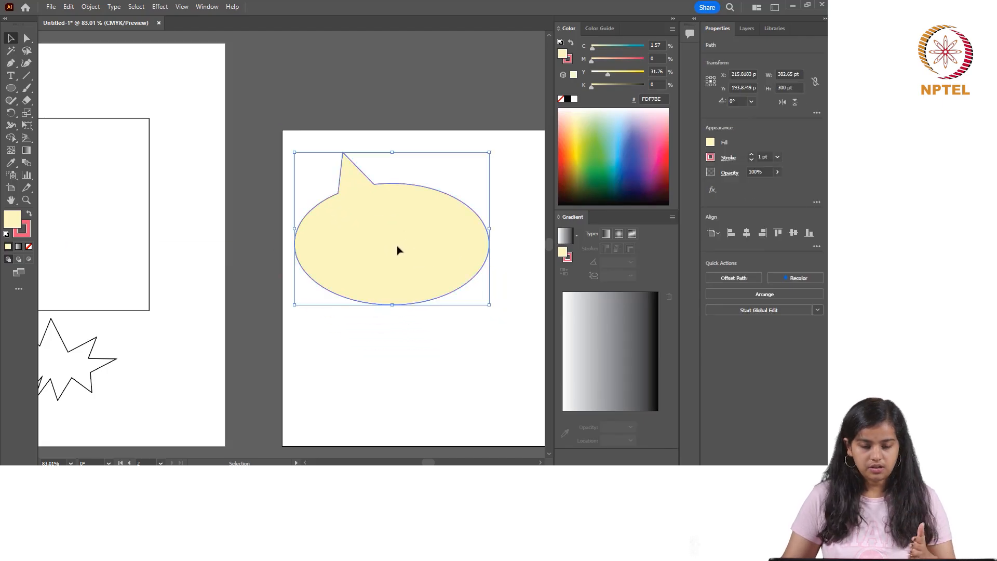
left_click(406, 327)
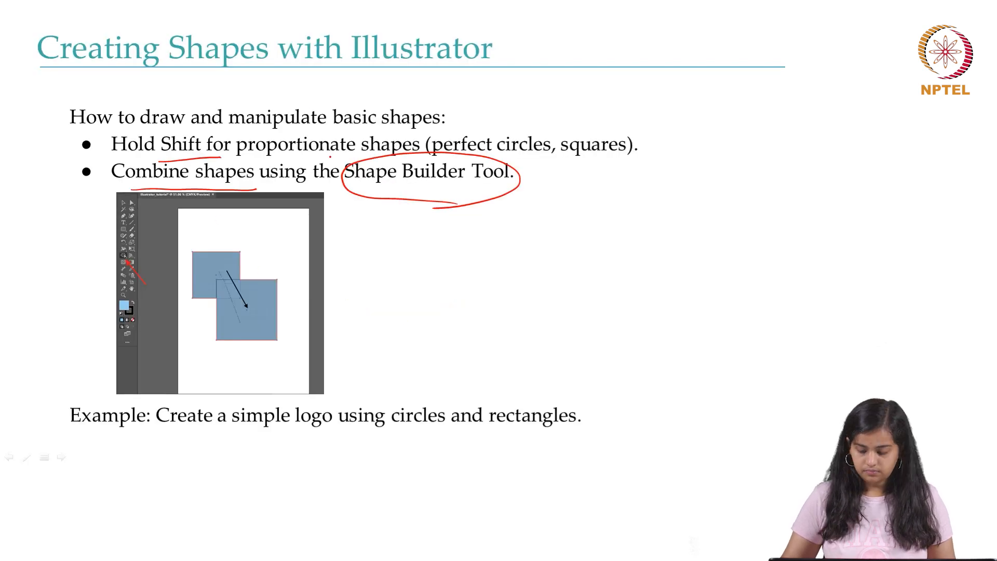
key("Right")
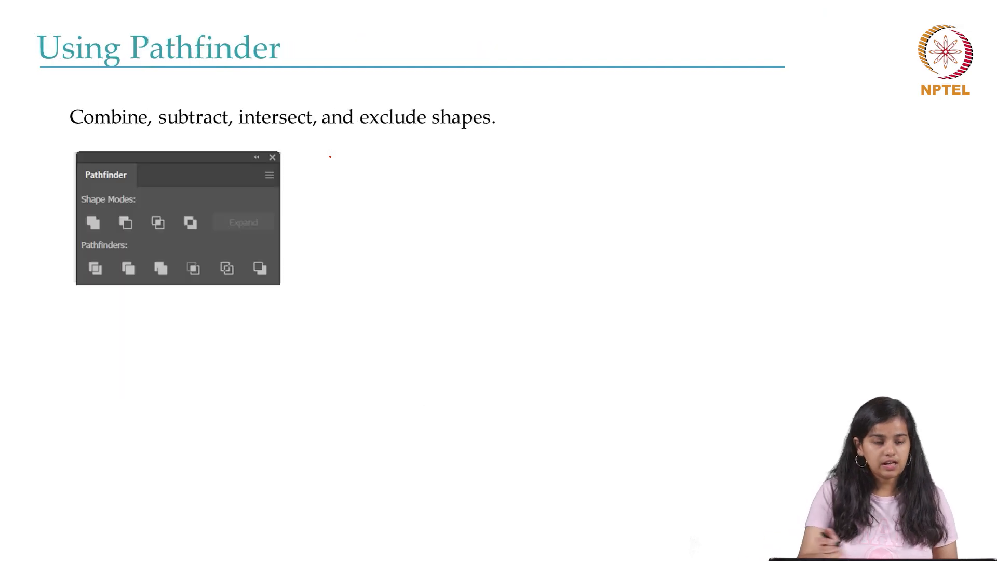
left_click_drag(147, 84, 283, 73)
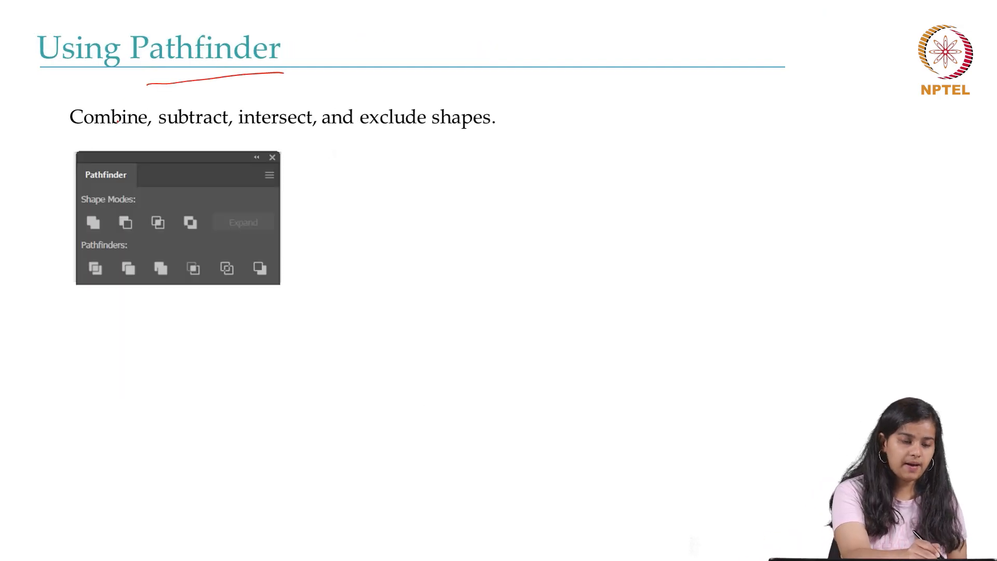
left_click_drag(61, 188, 87, 140)
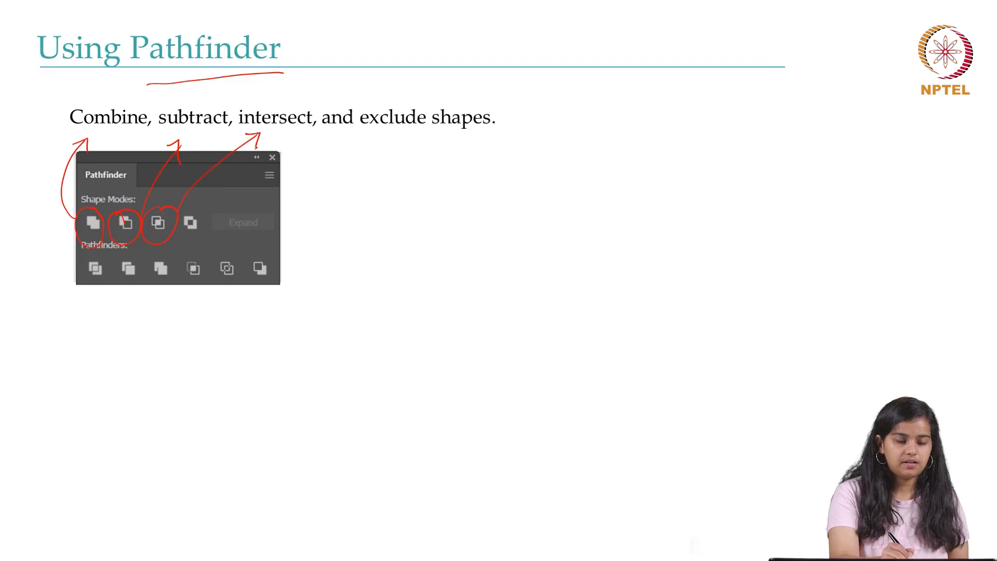
mouse_move(200, 219)
left_mouse_down()
mouse_move(359, 133)
mouse_move(353, 154)
left_mouse_up()
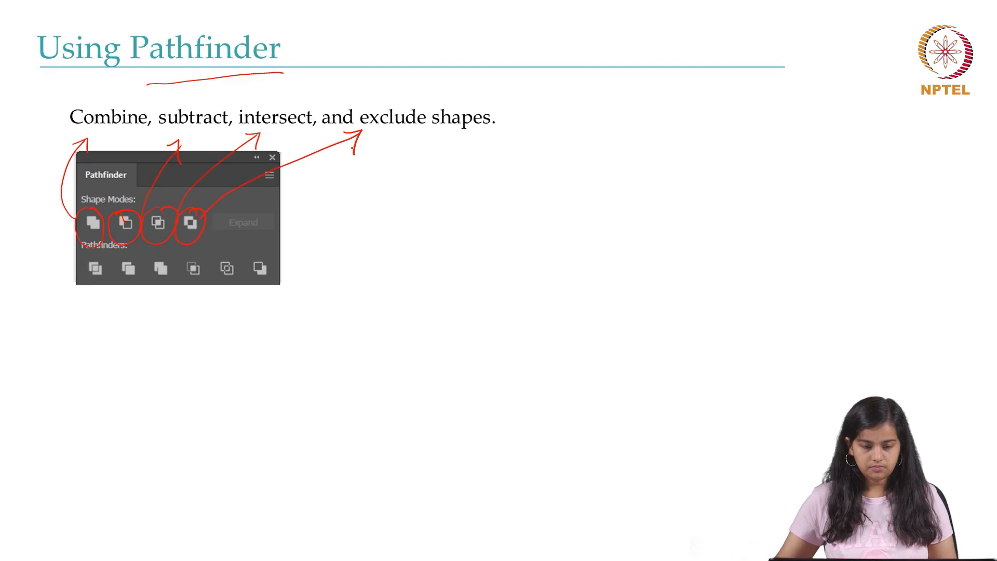
Back in Illustrator, draw a circle about 184 pt across below the speech bubble and duplicate it about 136 pt to the right, overlapping the original.
key("alt+Tab")
left_click(11, 88)
left_click_drag(305, 336, 399, 429)
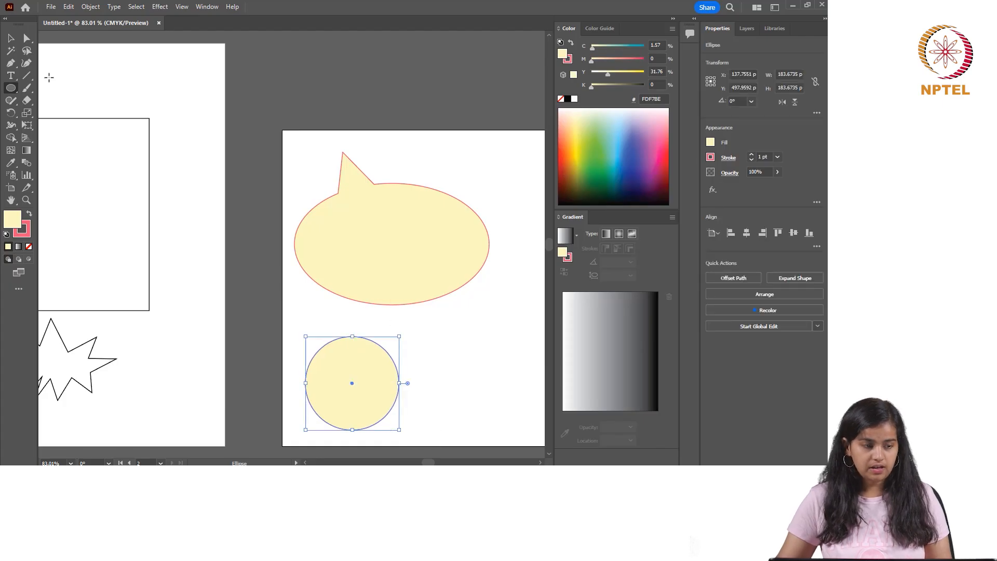
key("v")
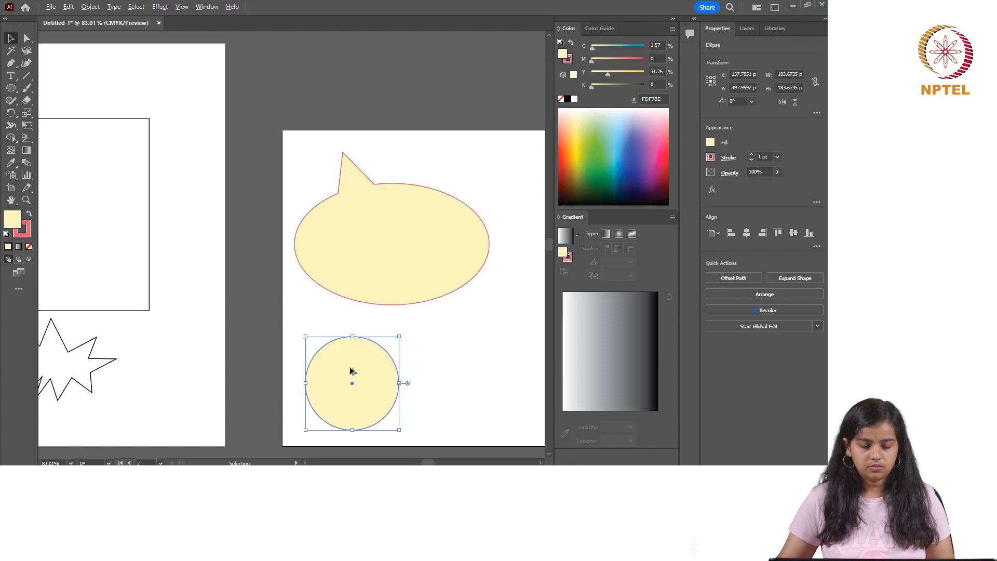
left_click_drag(351, 370, 410, 387)
Try uniting the two overlapping circles with Pathfinder, and undo the union.
left_click_drag(530, 345, 329, 401)
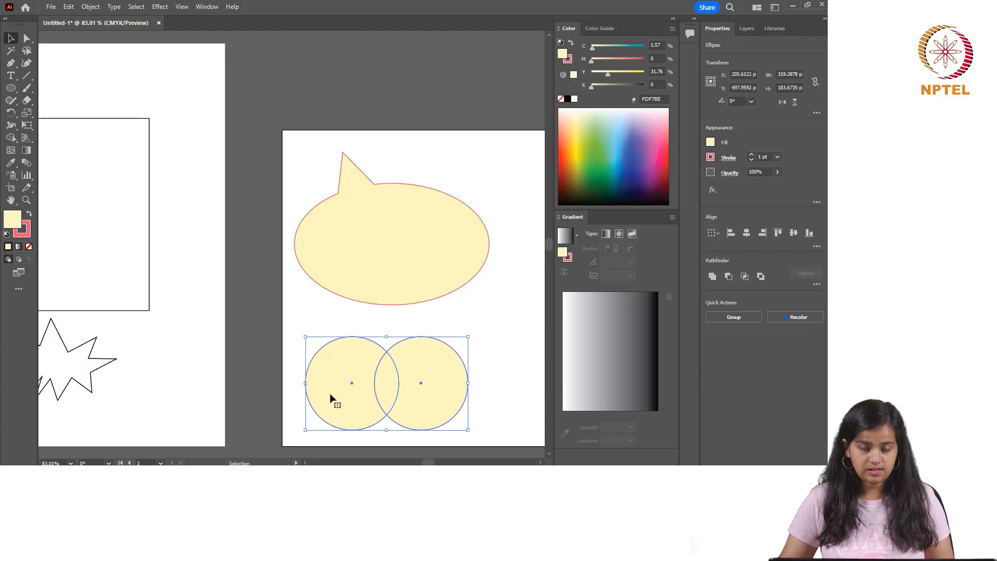
left_click(711, 277)
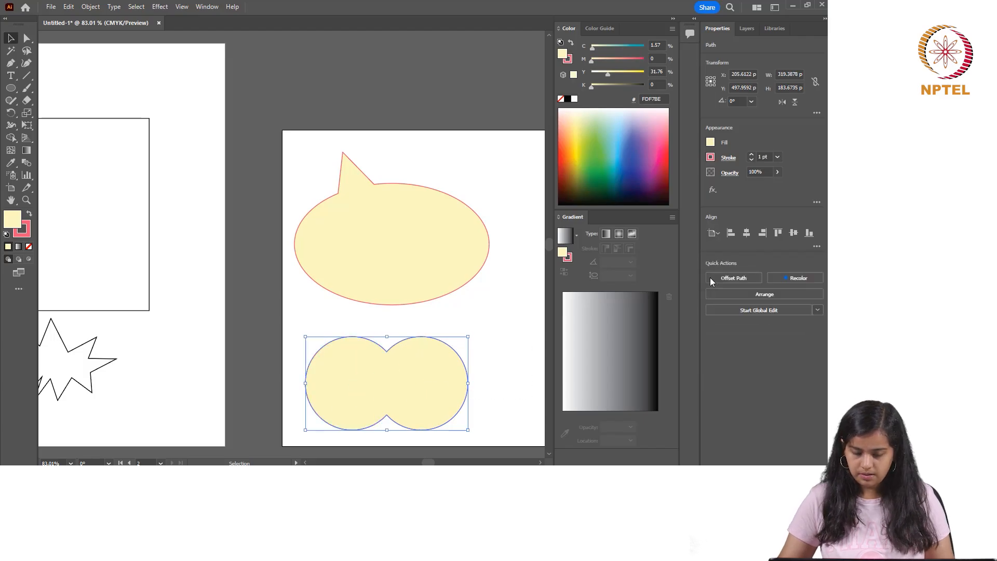
left_click(504, 325)
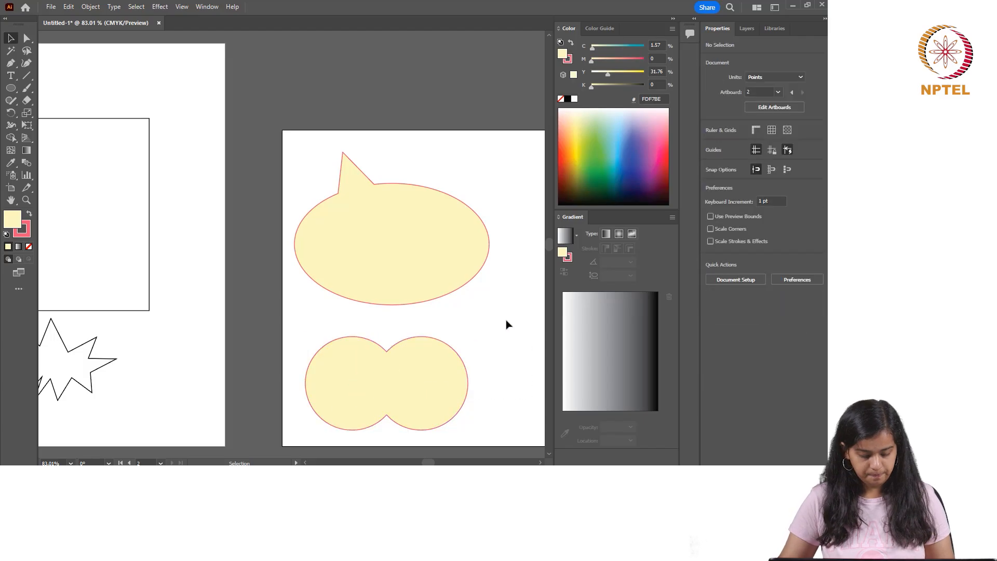
key("ctrl+z")
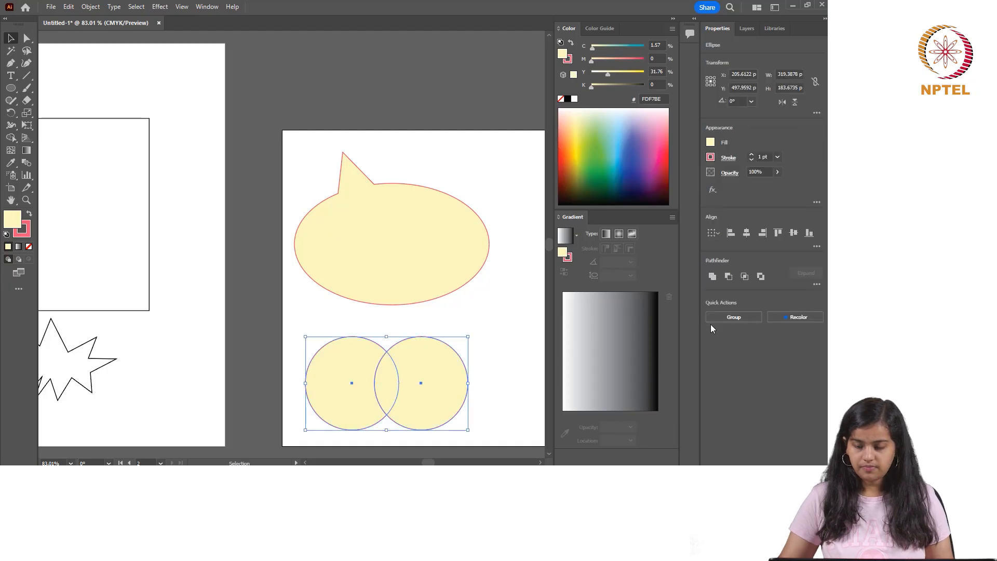
Try subtracting the front circle from the back one with Pathfinder's Minus Front, and undo the subtraction.
left_click_drag(495, 316, 359, 409)
left_click(729, 275)
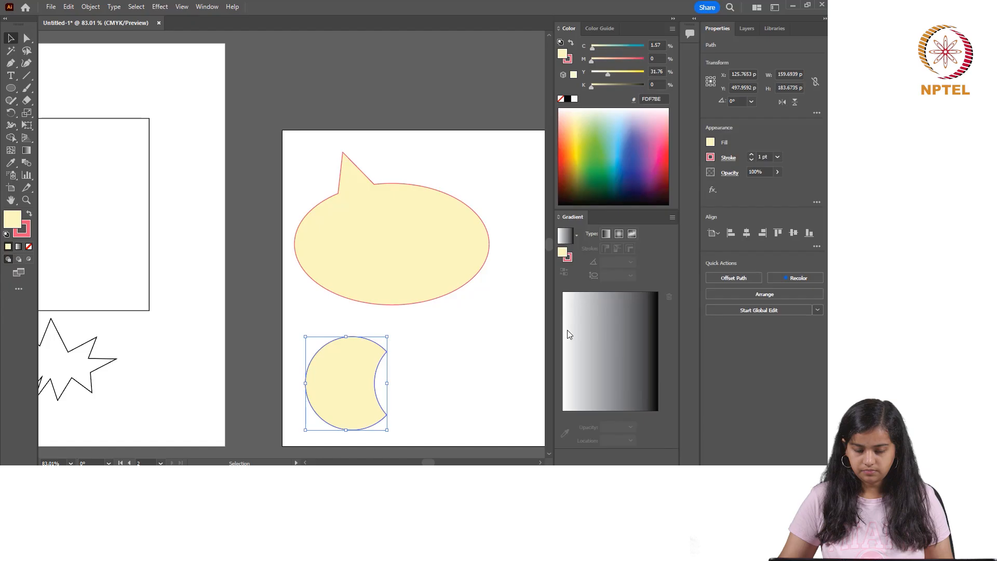
left_click(469, 348)
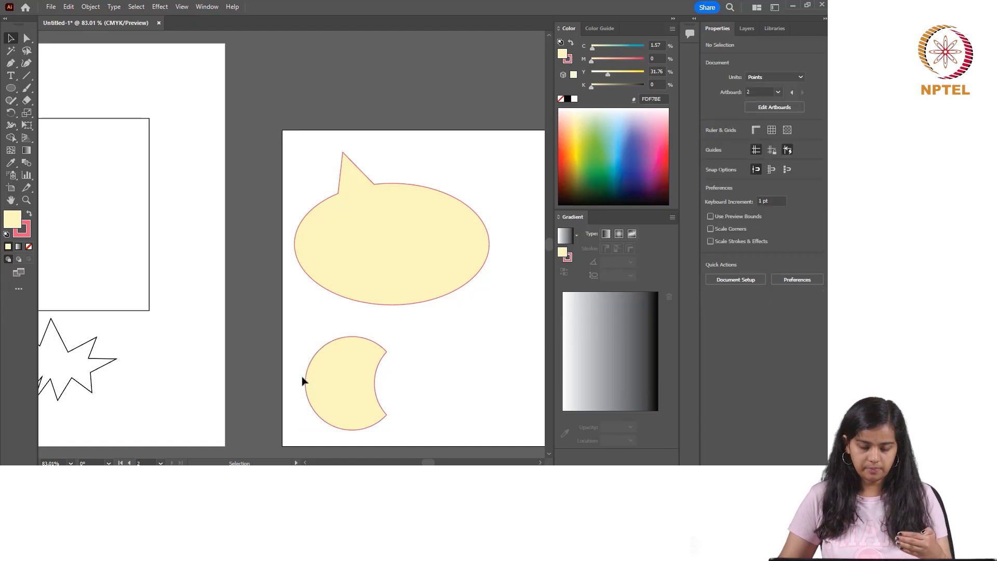
key("ctrl+z")
Select both overlapping circles and reduce them to their shared area with Pathfinder's Intersect.
left_click_drag(497, 336, 346, 410)
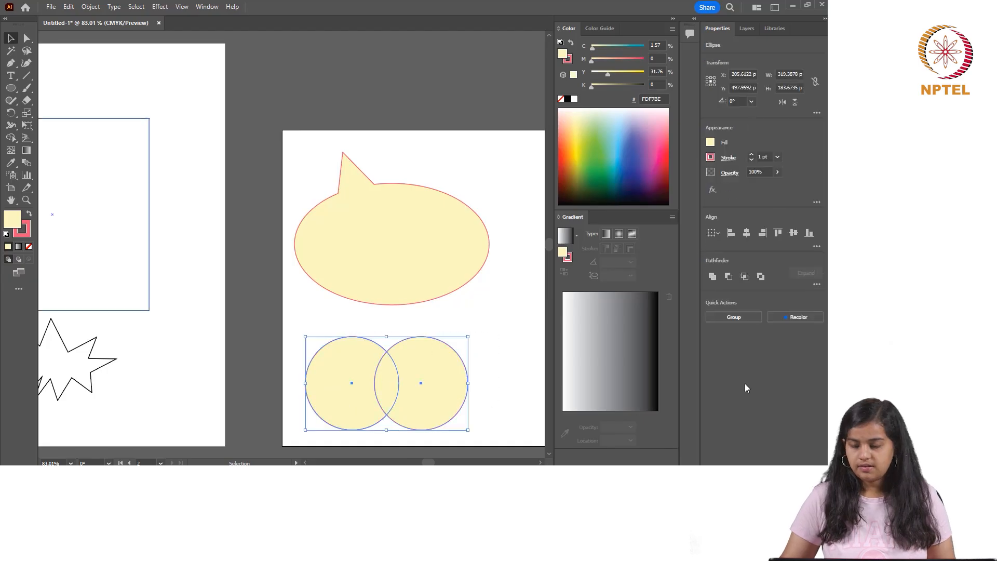
left_click(744, 278)
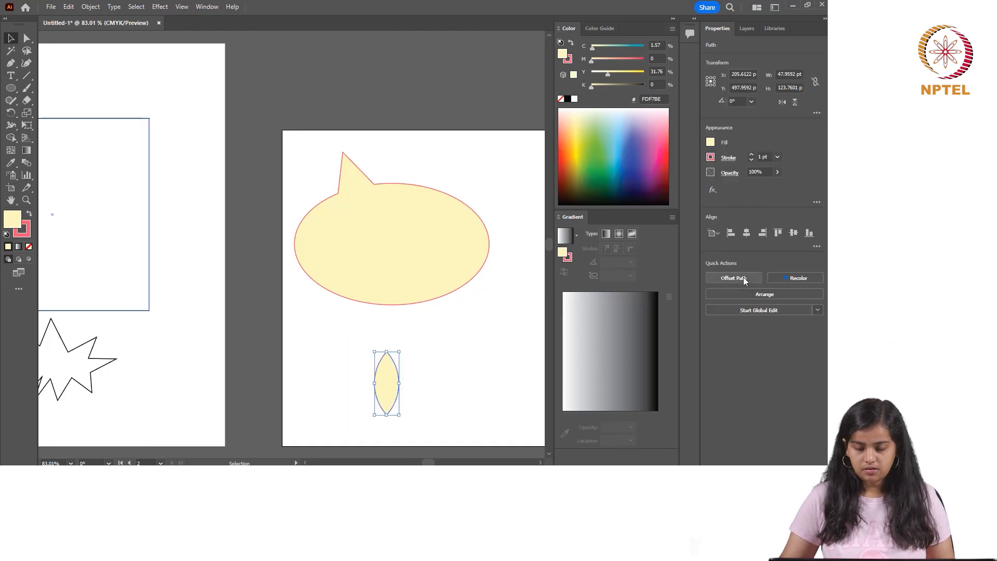
Undo the intersection of the two circles, and try Pathfinder's Exclude on them before undoing that as well.
left_click(524, 347)
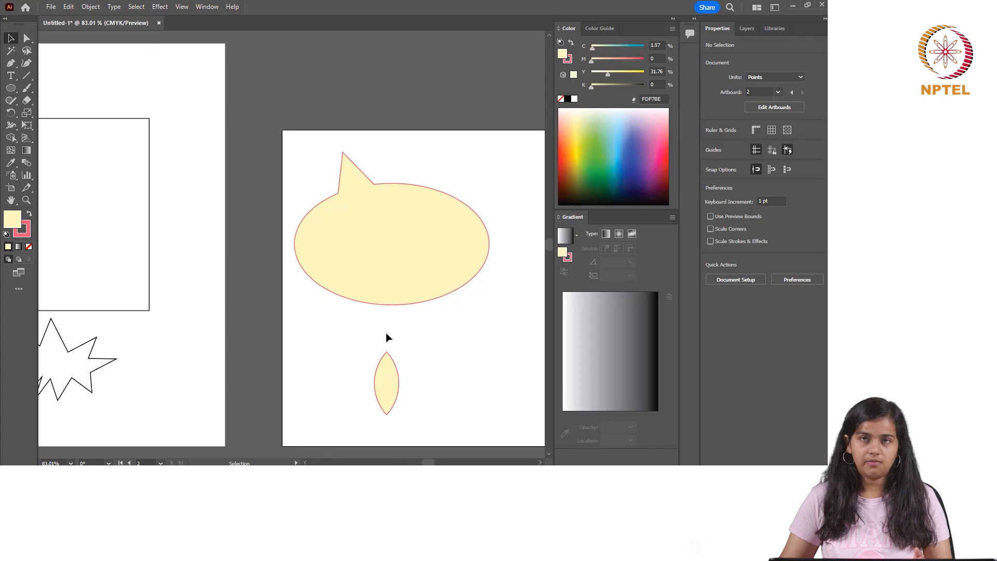
key("ctrl+z")
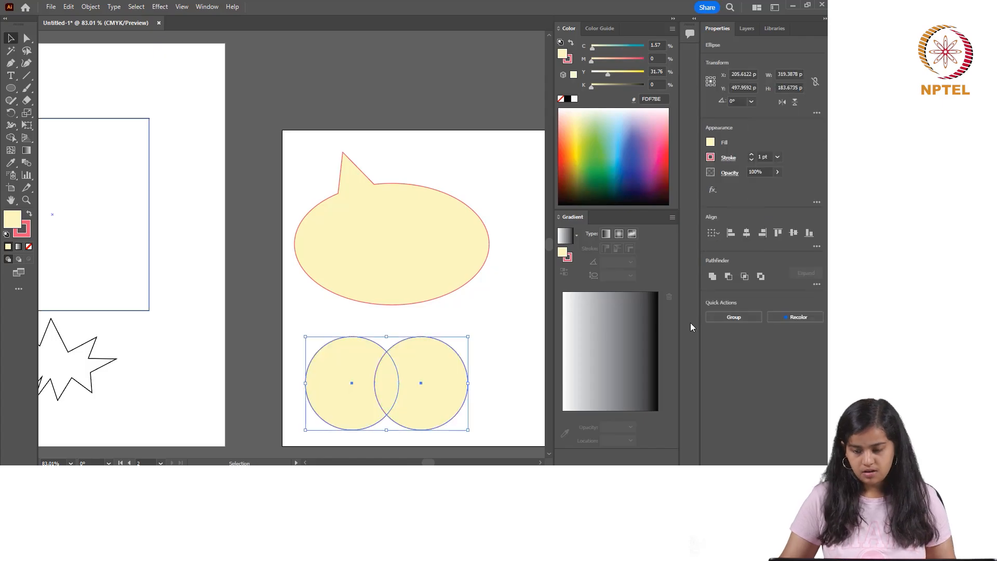
left_click(761, 276)
left_click(507, 322)
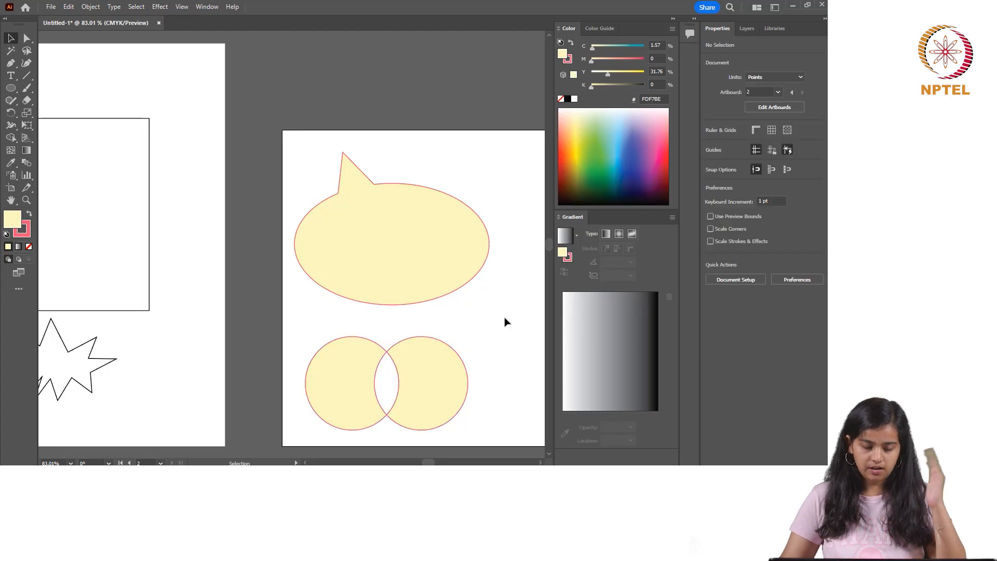
key("ctrl+z")
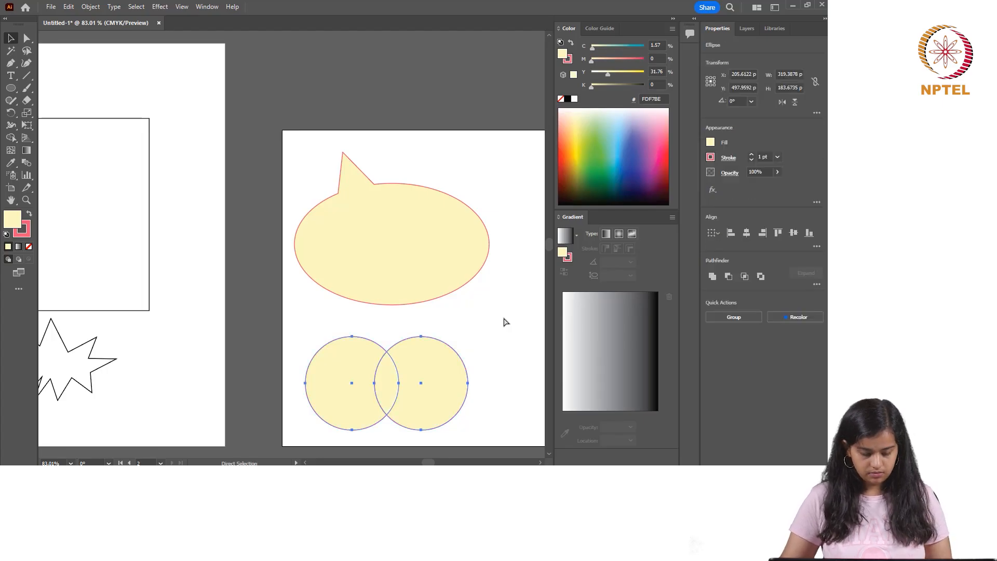
Unite the two overlapping circles into a single shape with Pathfinder and deselect it.
left_click(712, 276)
left_click(451, 318)
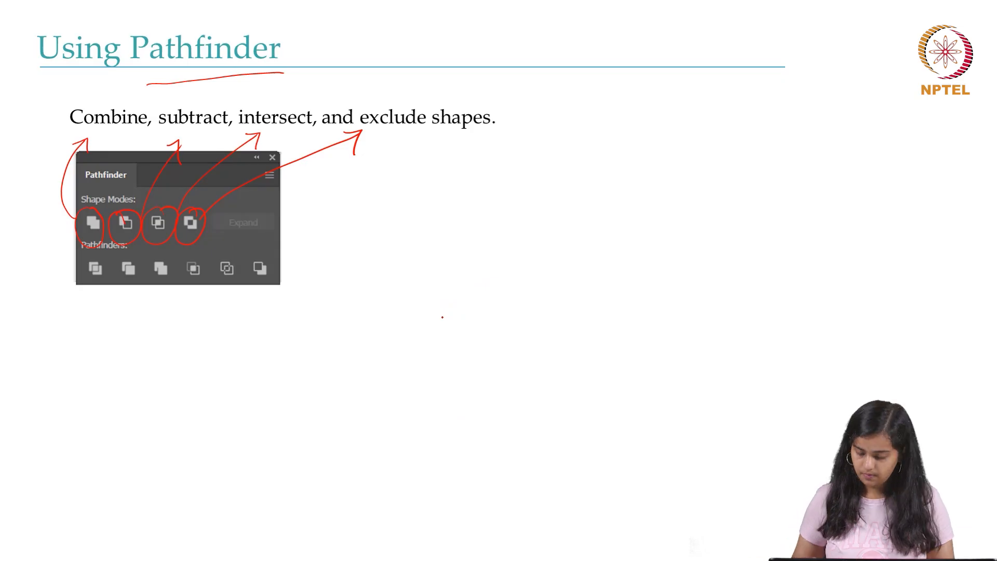
key("Right")
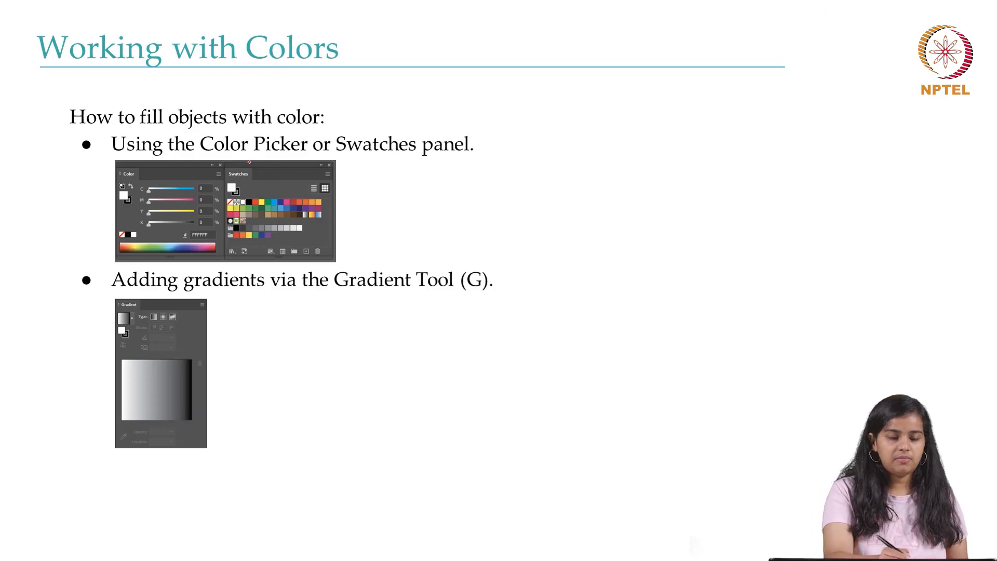
mouse_move(209, 160)
left_mouse_down()
mouse_move(308, 151)
mouse_move(478, 160)
left_mouse_up()
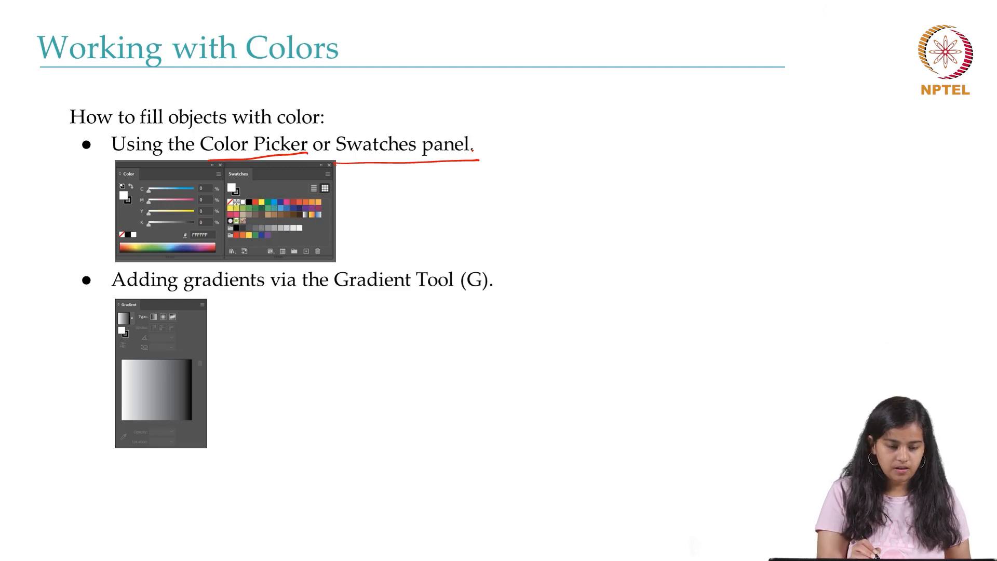
left_click_drag(328, 211, 359, 190)
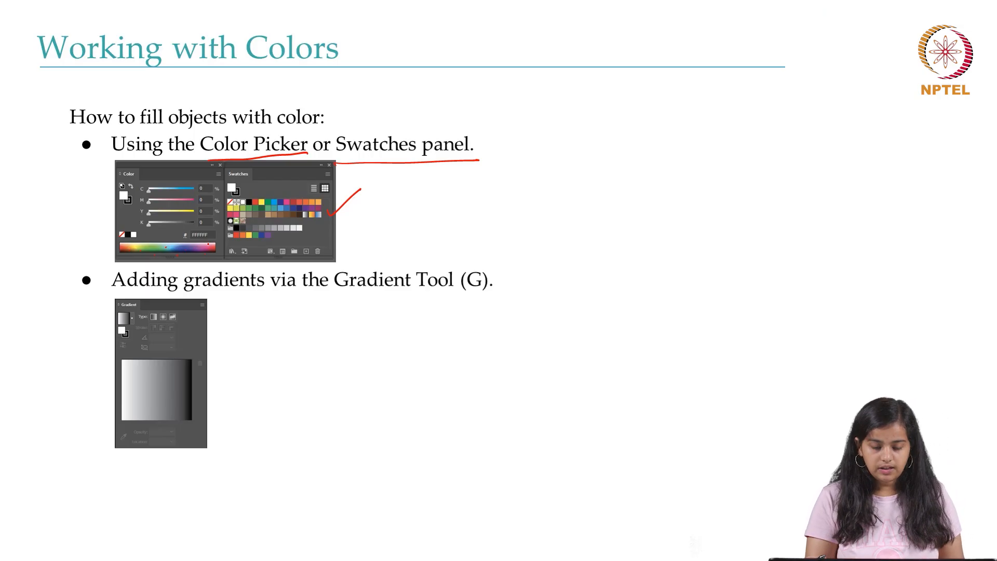
mouse_move(328, 299)
left_mouse_down()
mouse_move(488, 299)
mouse_move(491, 261)
mouse_move(334, 271)
mouse_move(329, 299)
left_mouse_up()
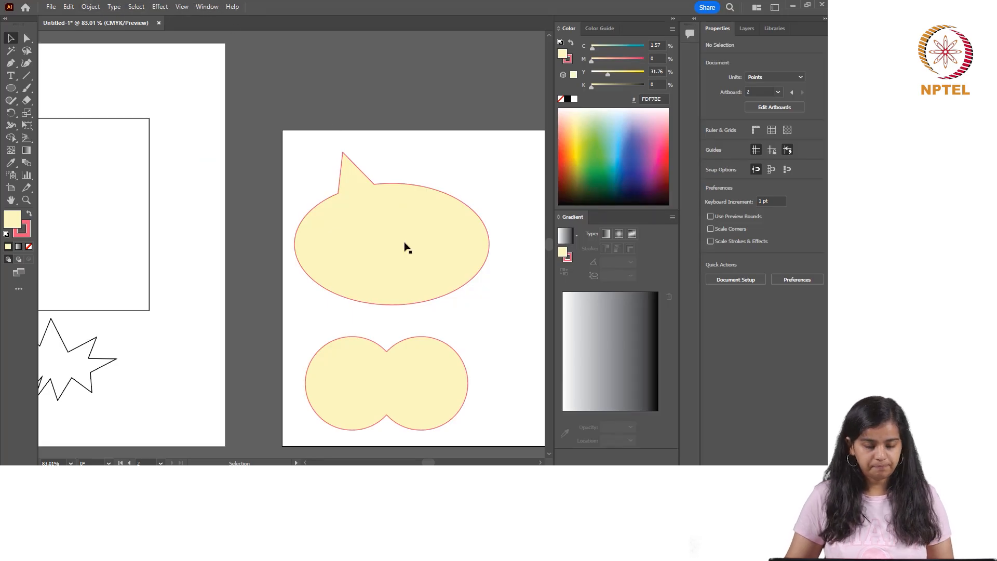
Back in Illustrator, change the speech bubble's fill to a tan of C 0, M 22, Y 32, K 16.
left_click(440, 253)
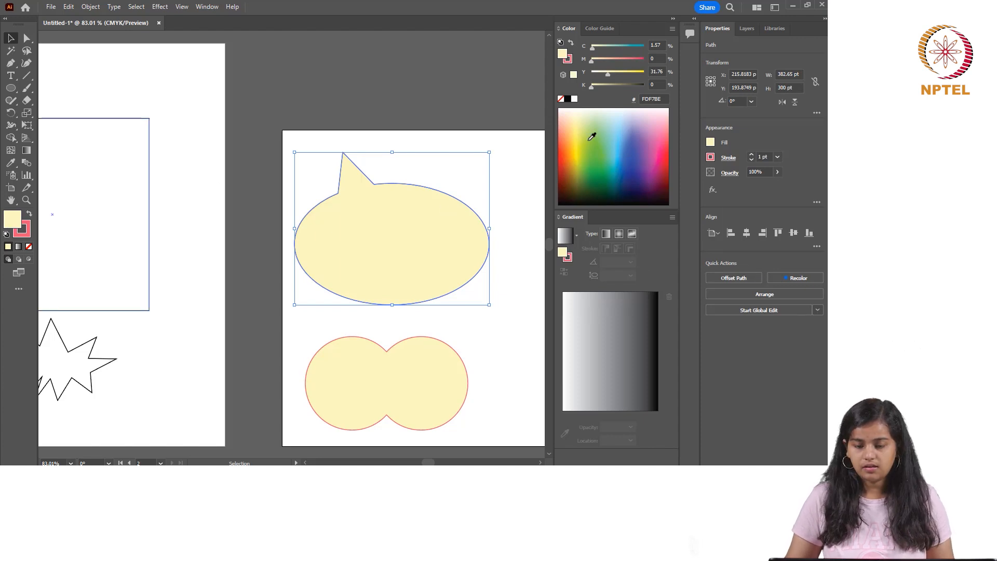
left_click_drag(573, 147, 571, 140)
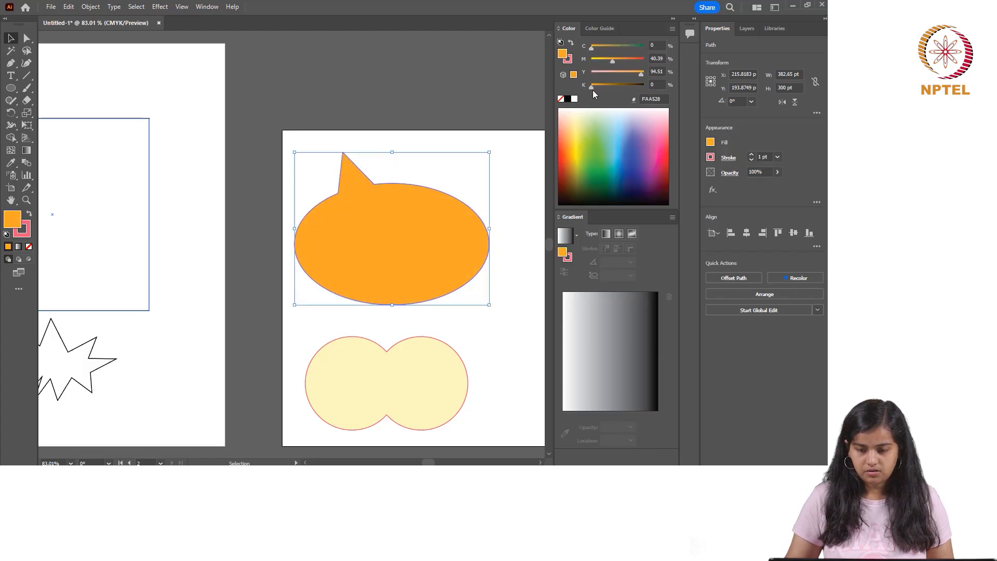
left_click_drag(593, 86, 603, 61)
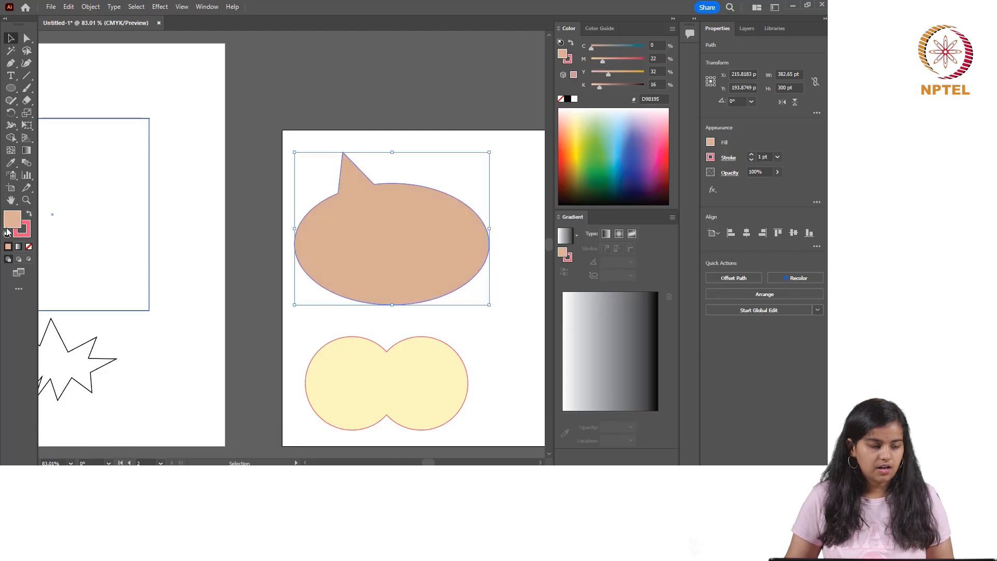
Change the speech bubble's stroke to a dark brown of C 36.08, M 78.43, Y 100, K 42.
left_click(29, 236)
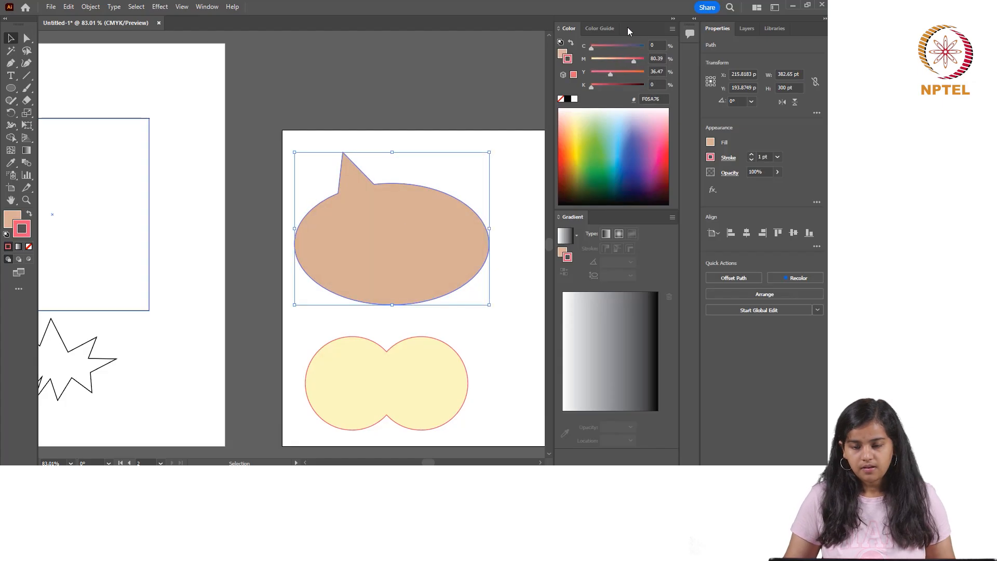
mouse_move(591, 136)
left_mouse_down()
mouse_move(577, 185)
mouse_move(569, 179)
left_mouse_up()
left_click_drag(614, 87, 613, 86)
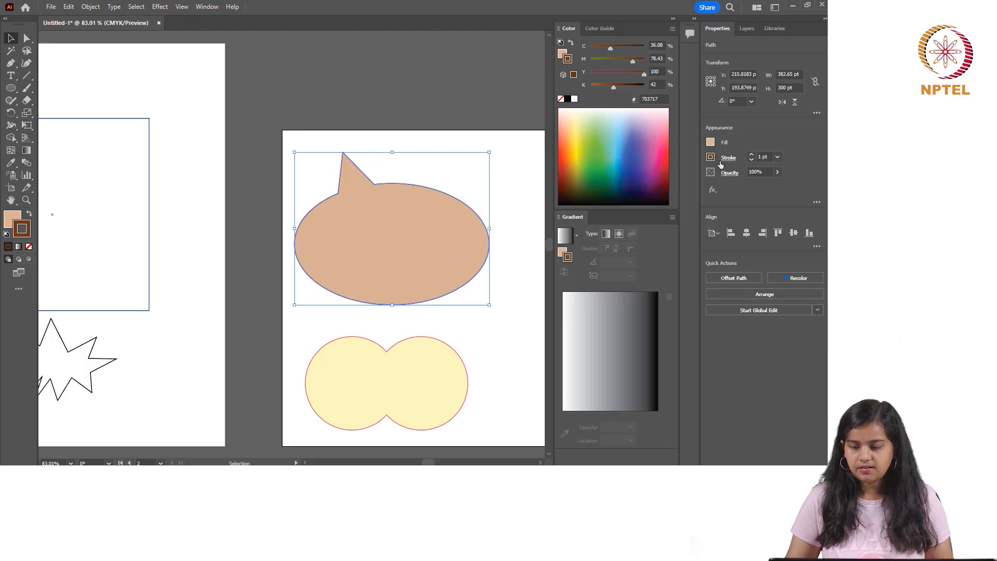
Increase the speech bubble's stroke weight by several increments for a thick outline, and deselect the bubble.
left_click(752, 155)
left_click(751, 155)
left_click(752, 154)
left_click(751, 155)
left_click(384, 118)
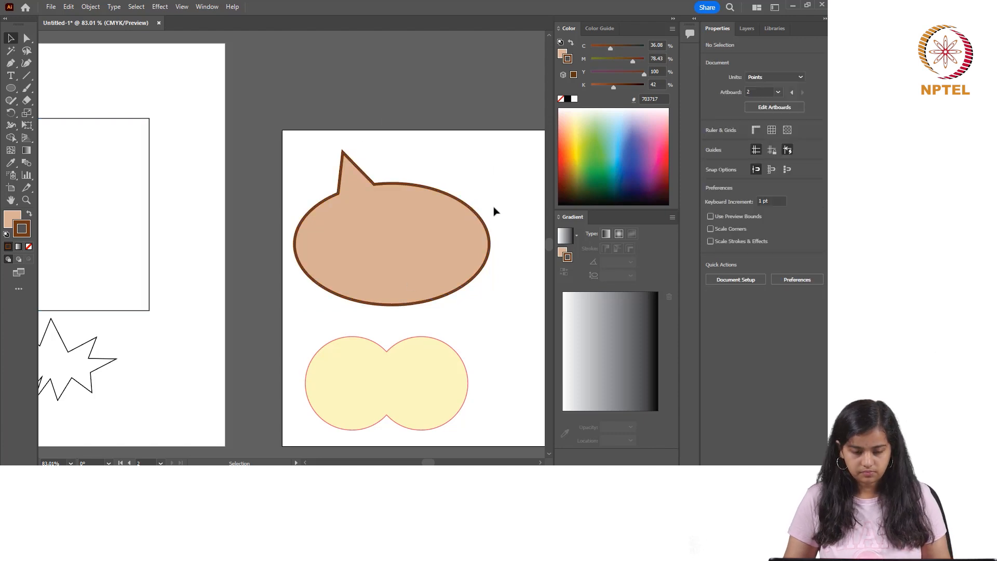
key("alt+Tab")
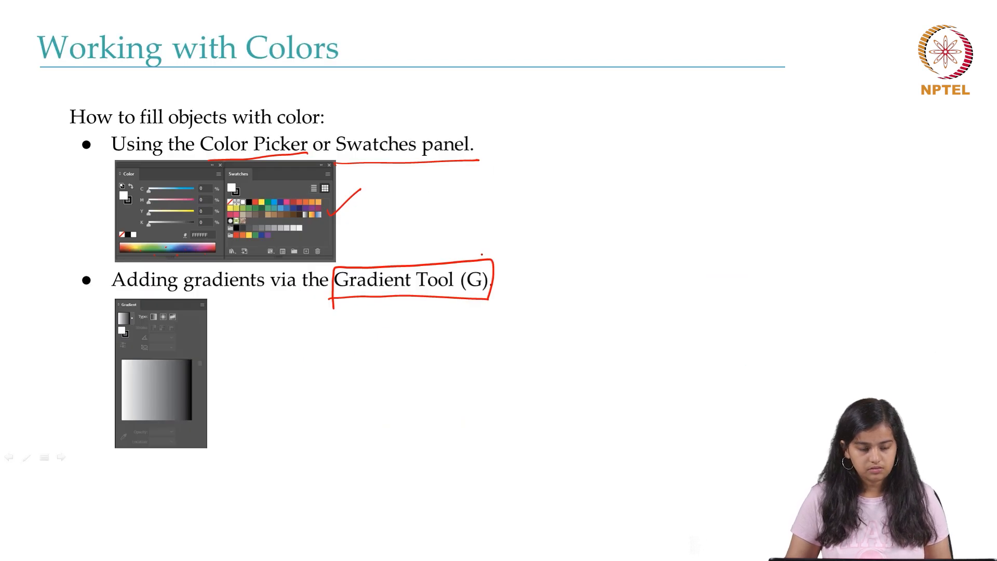
key("alt+Tab")
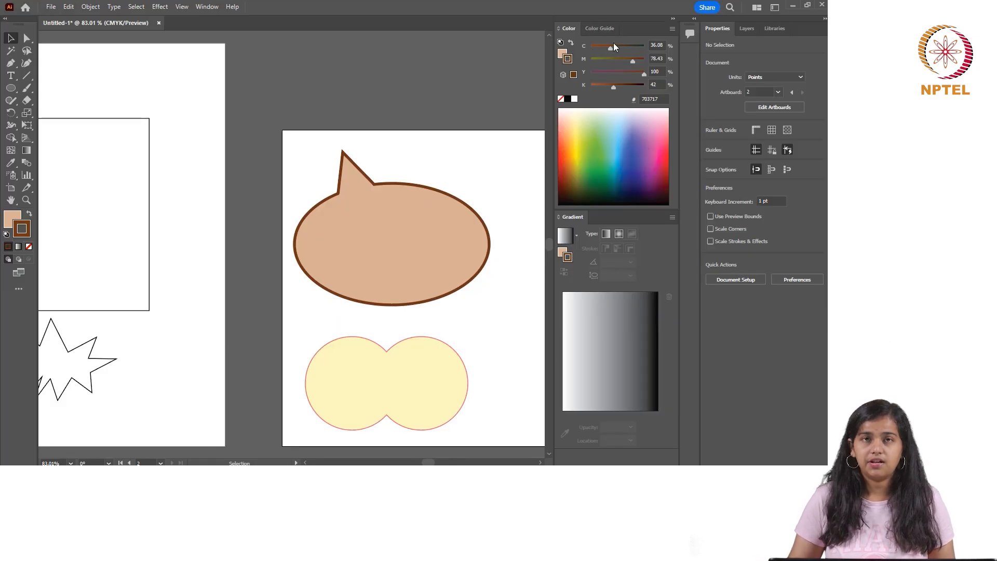
Look over the Color Guide's shades and tints and the available Graphic Styles, picking the Dusk style with nothing selected, and close Graphic Styles.
left_click(598, 30)
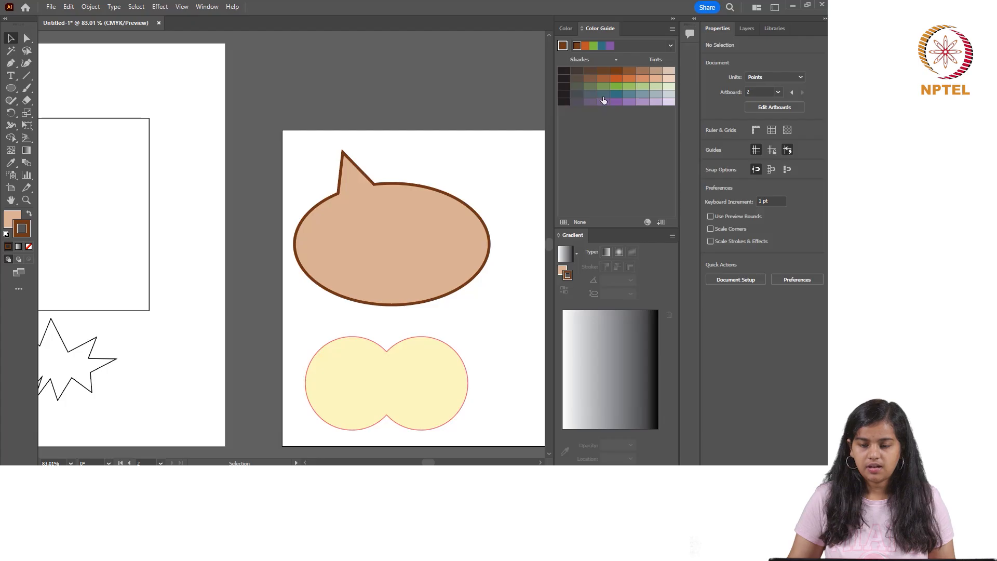
left_click(575, 27)
left_click(209, 8)
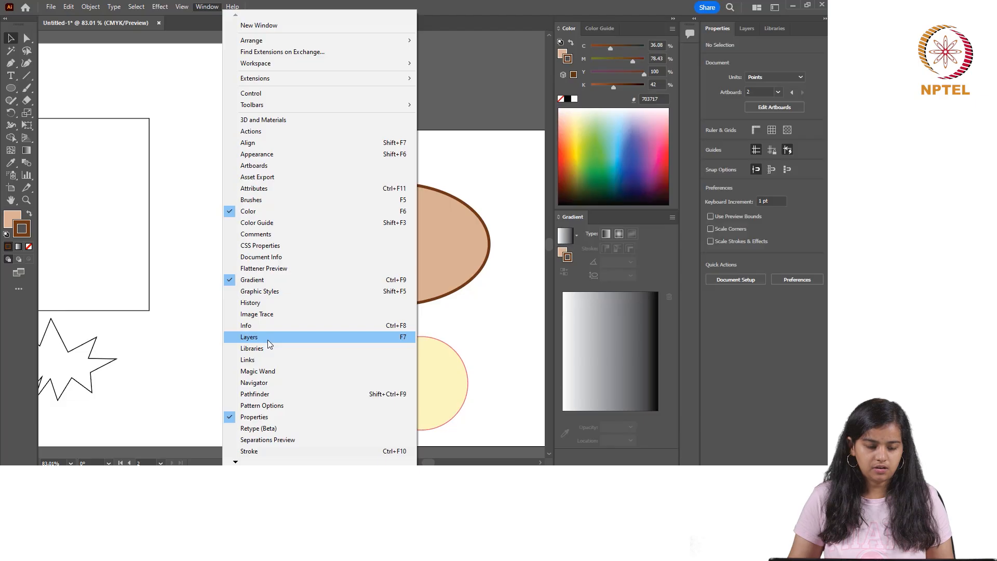
left_click(275, 224)
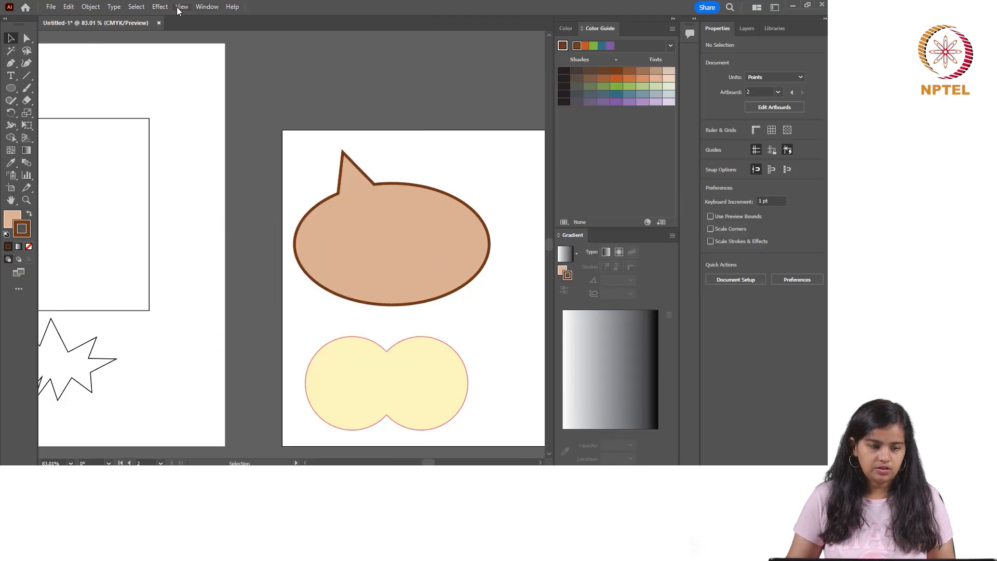
left_click(198, 8)
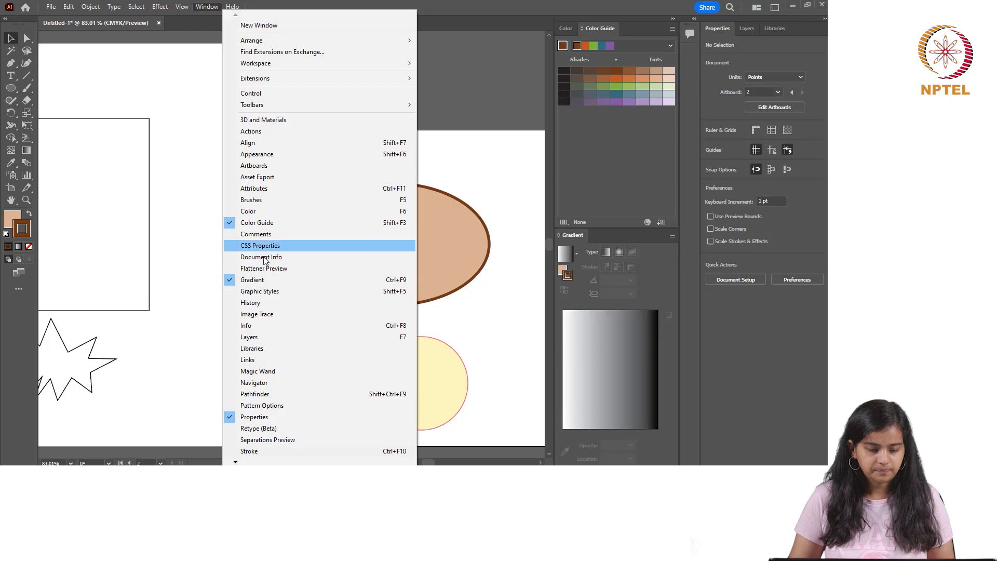
left_click(266, 291)
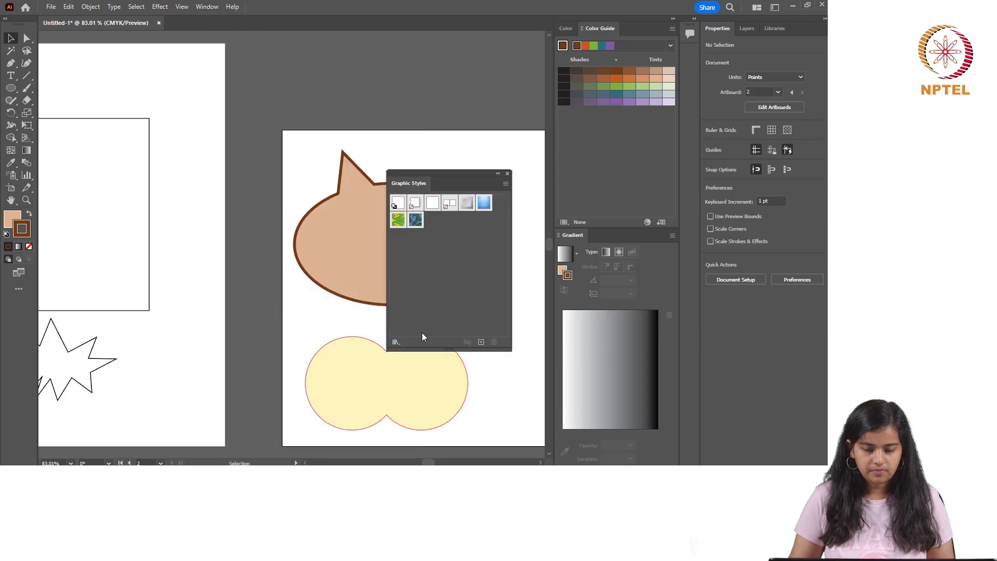
left_click(483, 206)
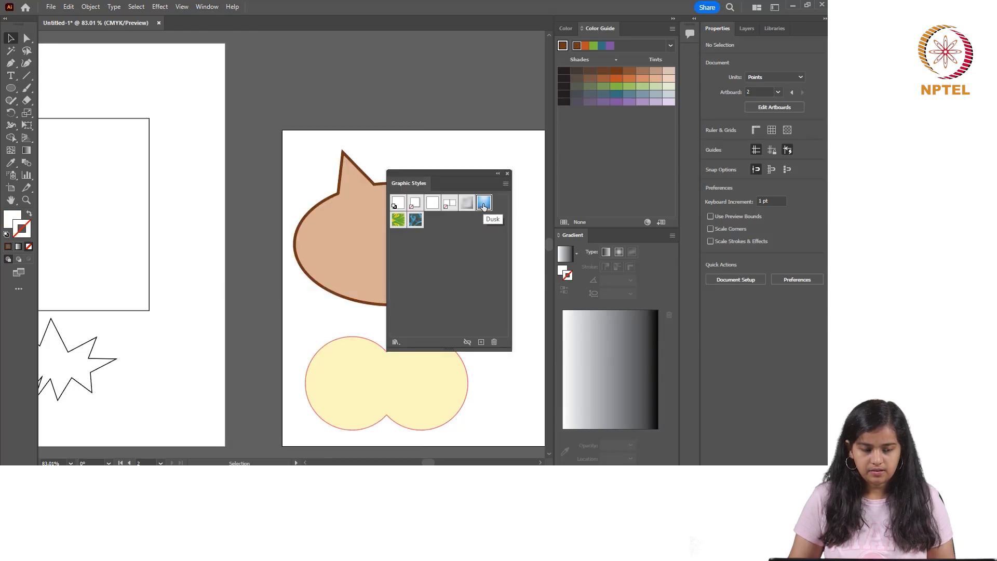
left_click(507, 173)
Apply the Orange, Yellow gradient to the stroke and the fill of the united circles.
left_click(396, 368)
left_click(566, 258)
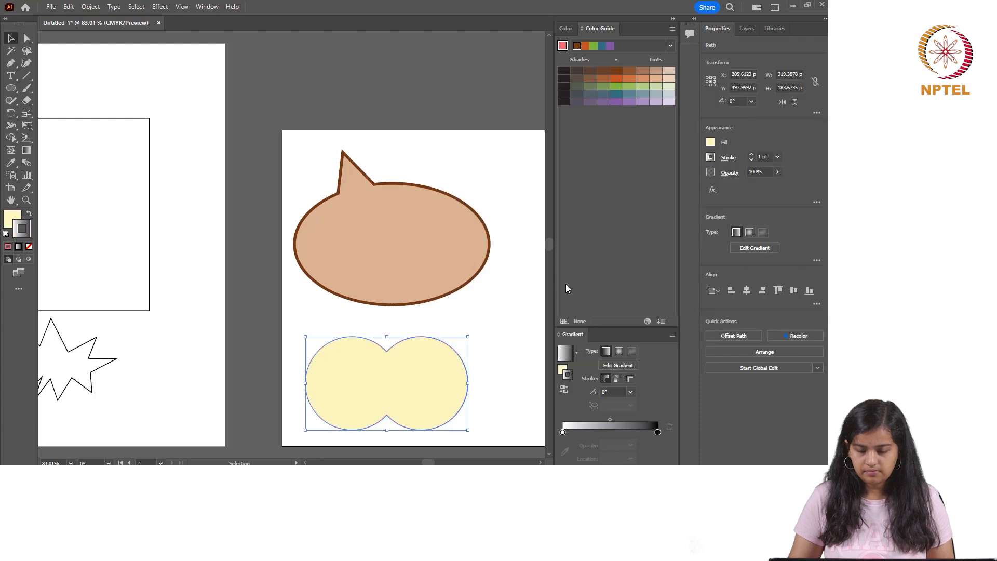
left_click(576, 352)
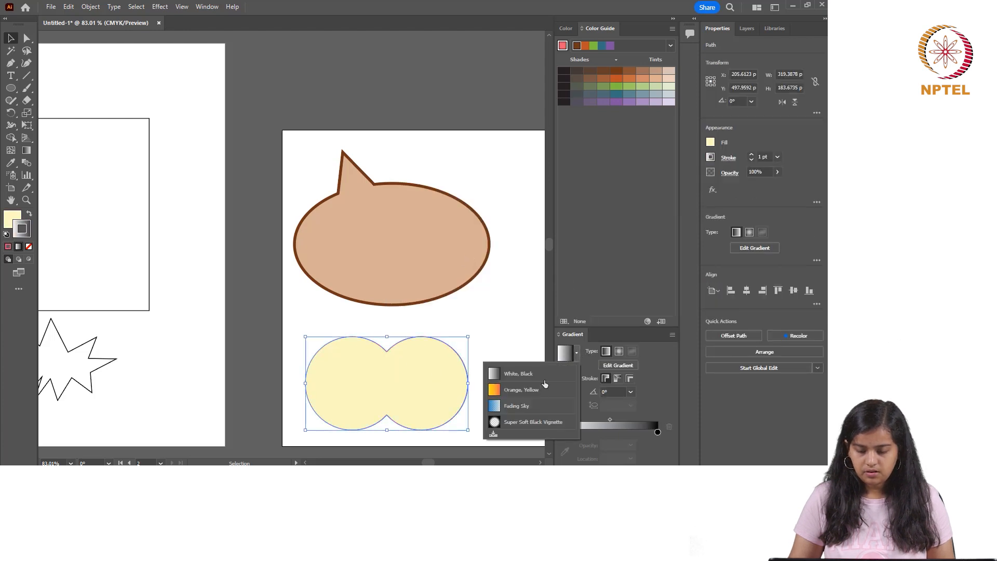
left_click(516, 391)
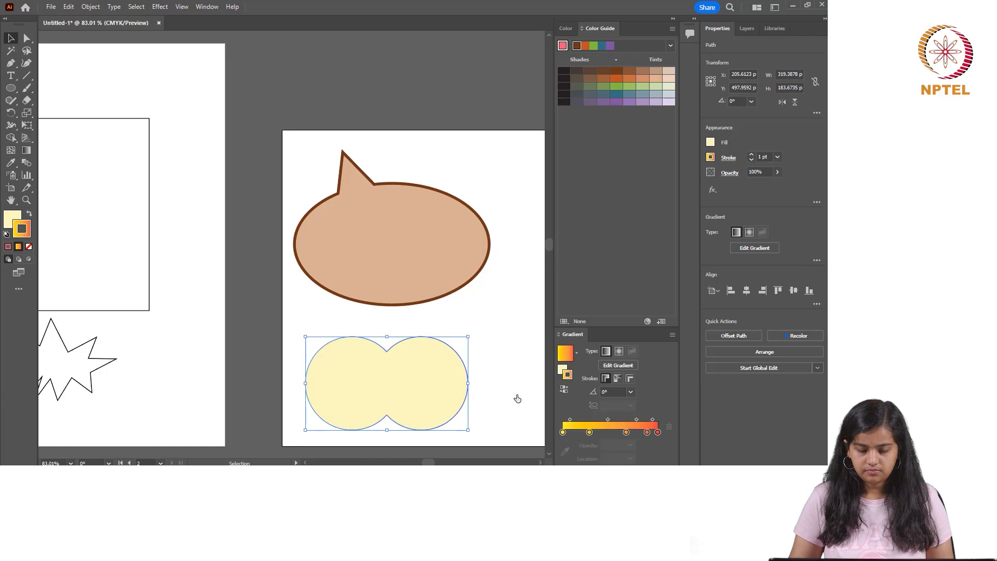
key("x")
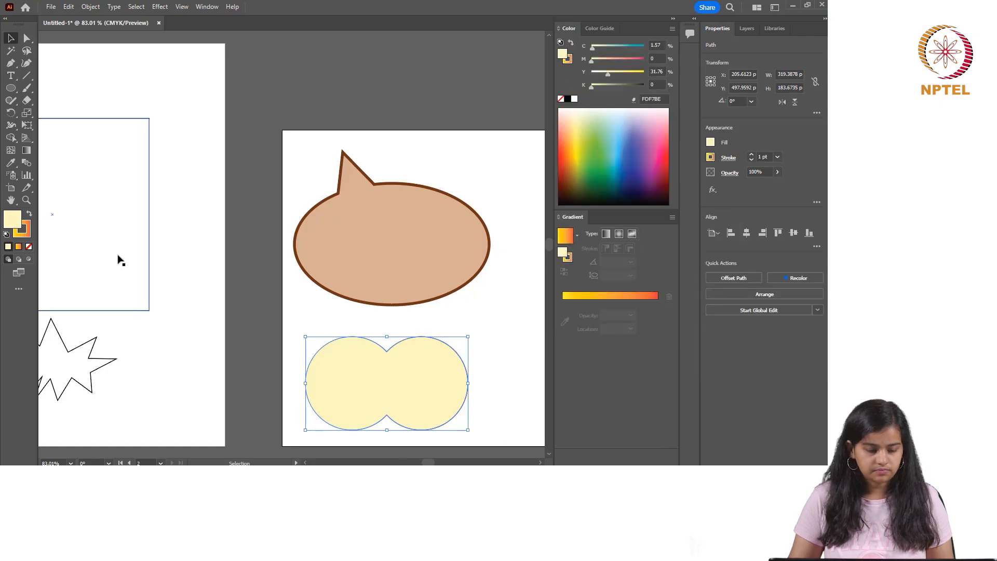
left_click(573, 240)
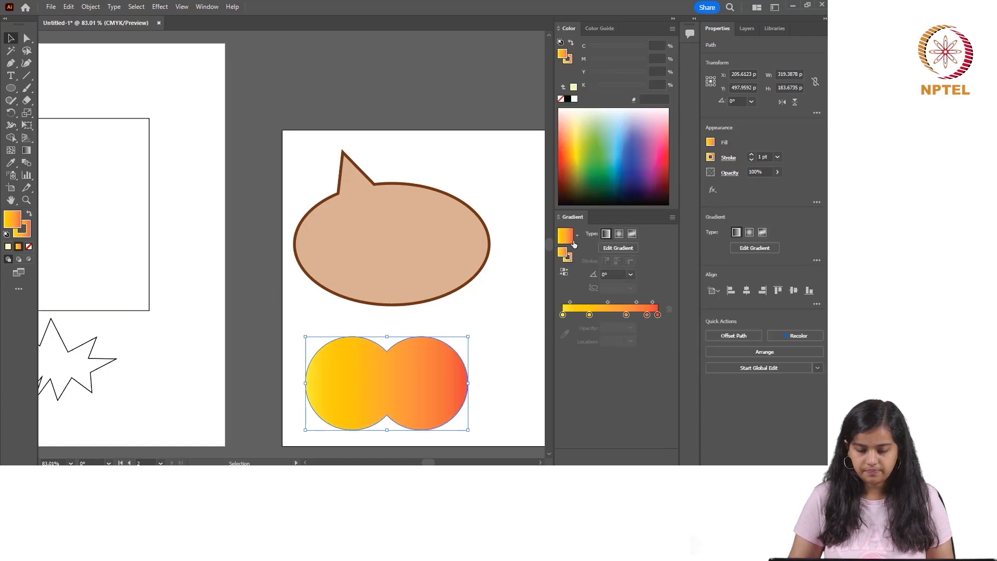
left_click(496, 354)
Try the Fading Sky gradient on the stroke of the united circles.
left_click(388, 384)
left_click(29, 232)
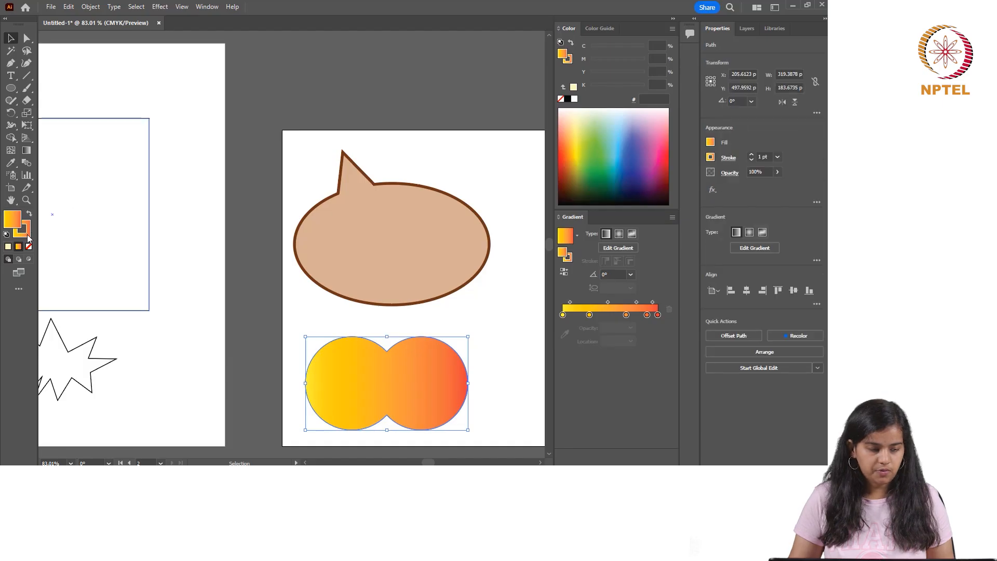
left_click(578, 236)
left_click(524, 296)
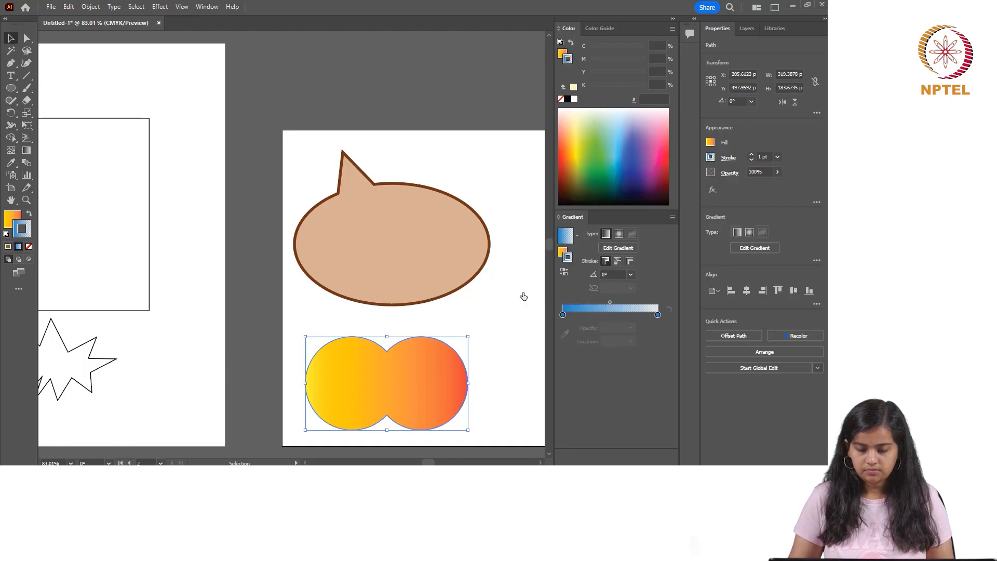
left_click(484, 317)
left_click(458, 354)
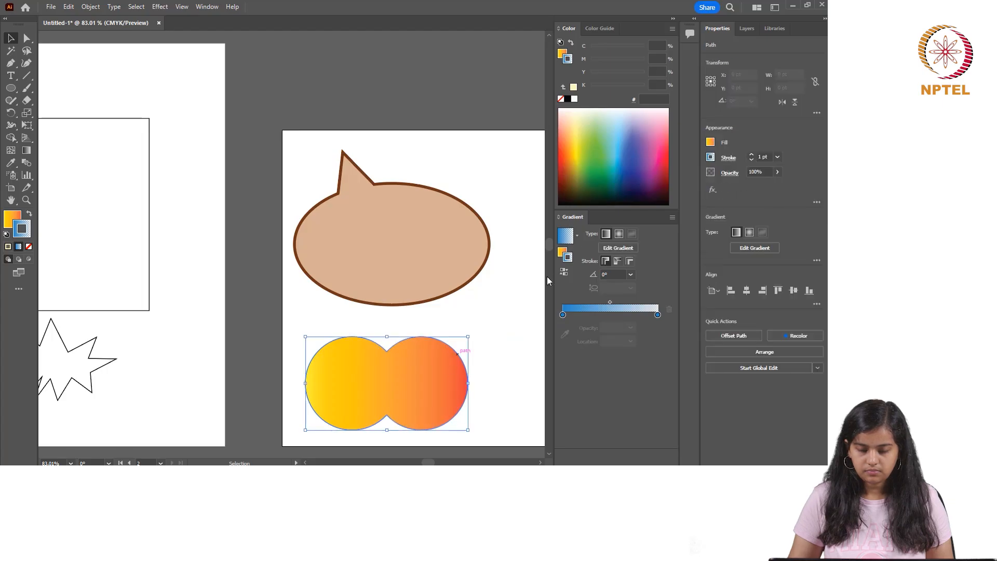
Apply the White, Black gradient to the united circles' stroke, and move the shape up and to the right, closer to the speech bubble.
left_click(577, 236)
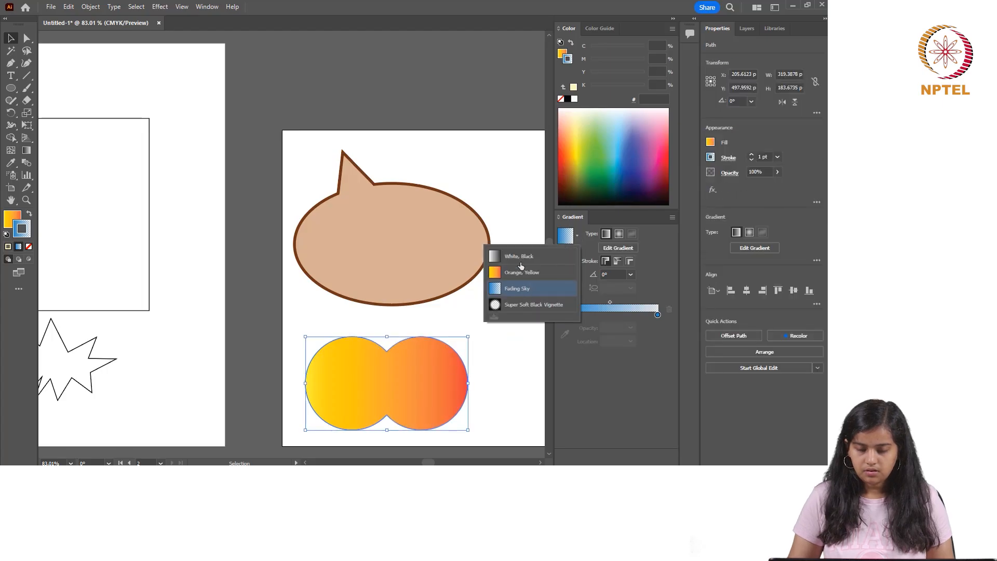
left_click(519, 256)
left_click(493, 334)
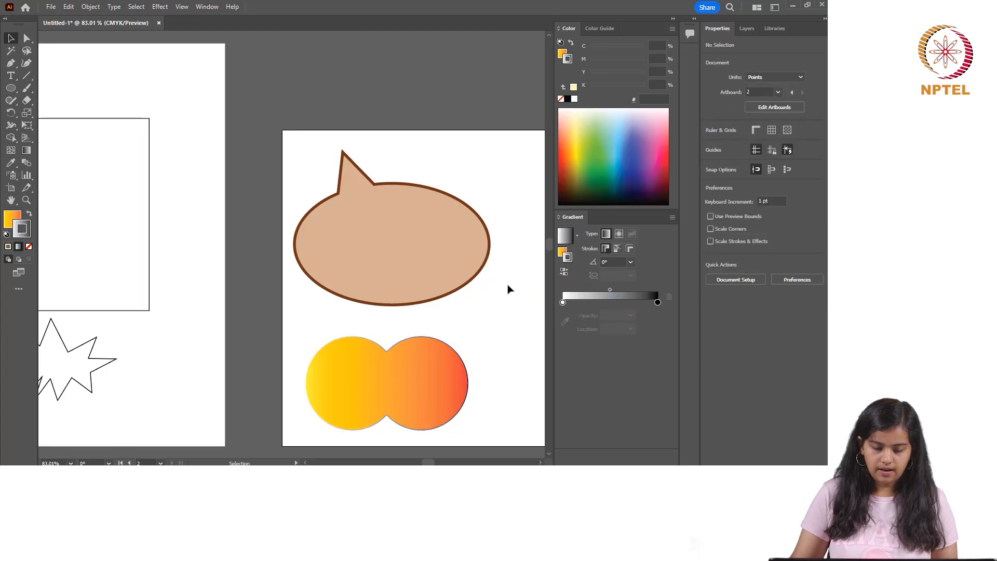
left_click_drag(449, 378, 500, 354)
left_click(326, 374)
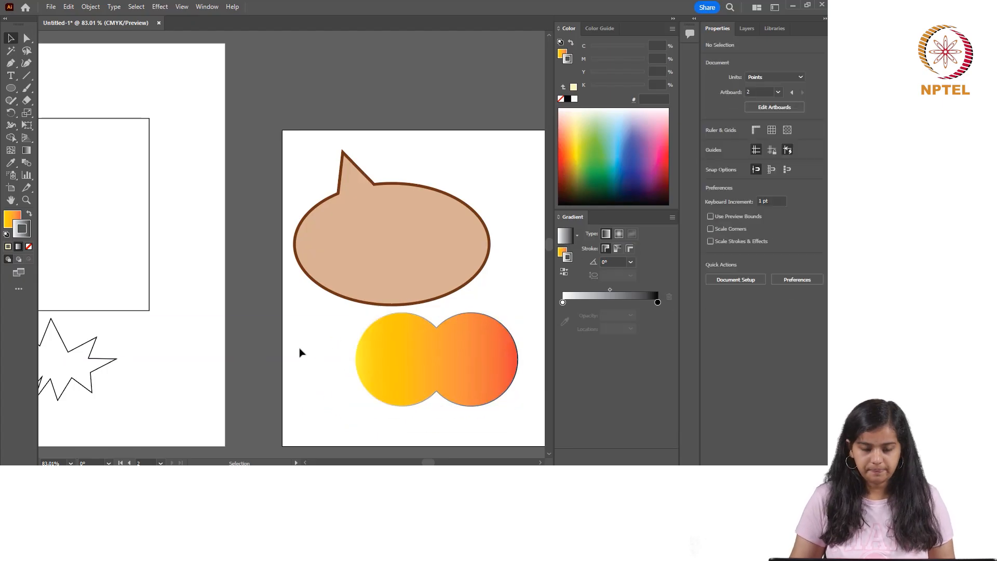
key("alt+Tab")
key("Right")
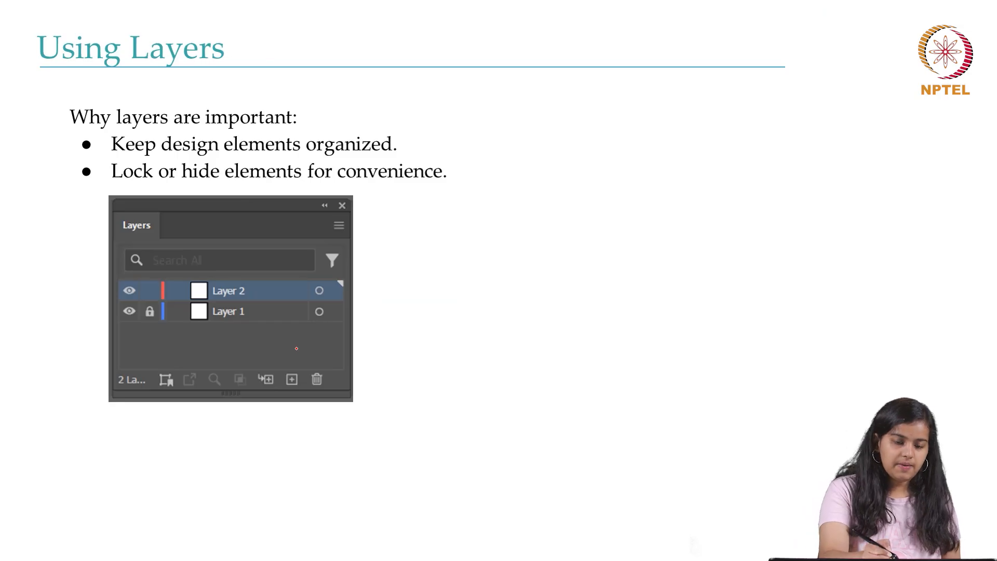
left_click_drag(164, 89, 252, 45)
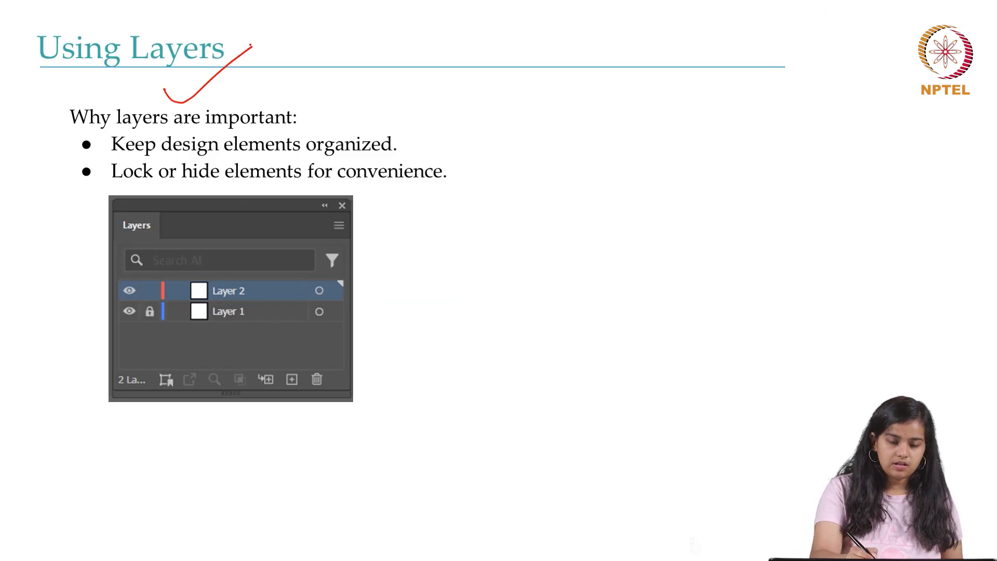
left_click_drag(299, 157, 410, 155)
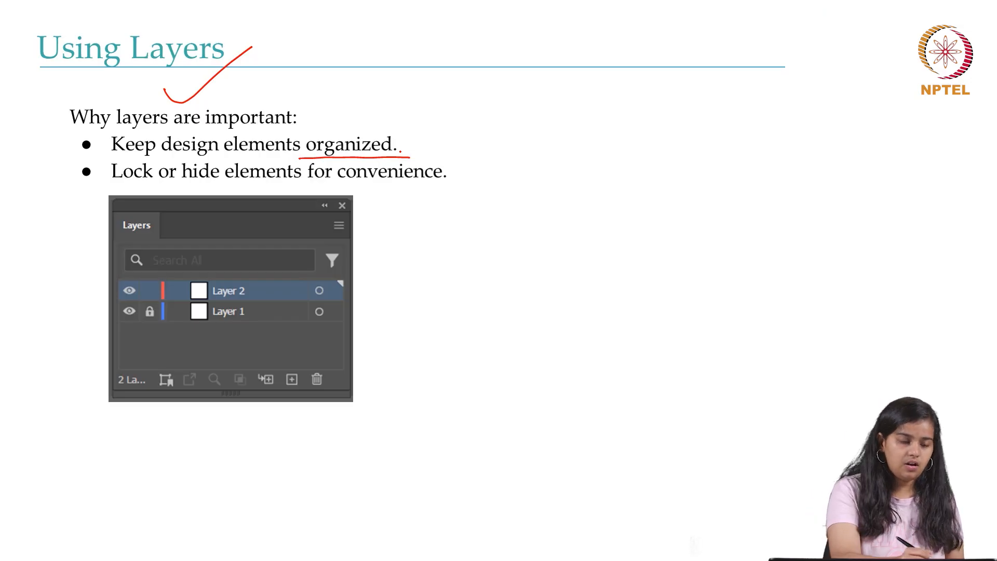
left_click_drag(122, 194, 152, 163)
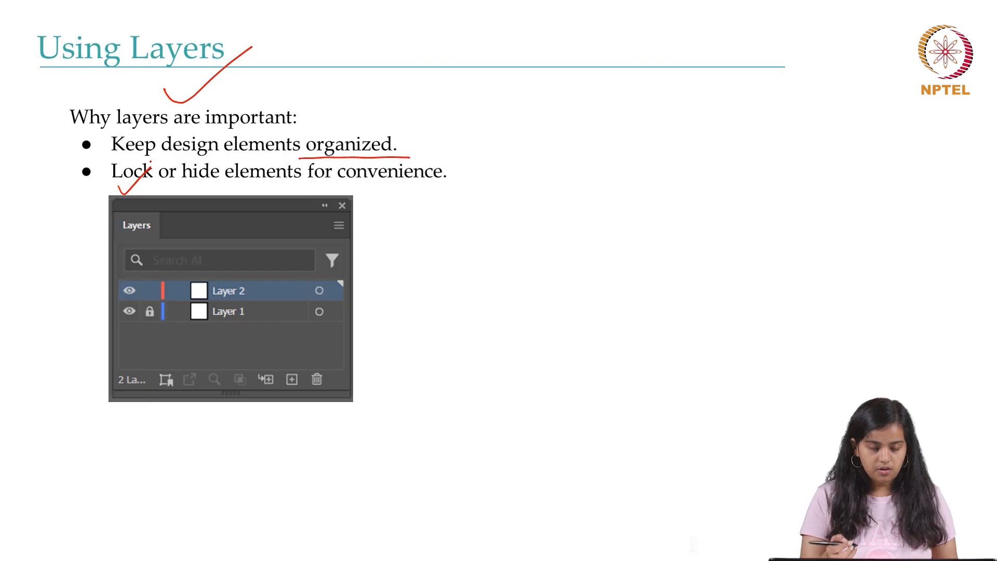
left_click_drag(194, 190, 225, 169)
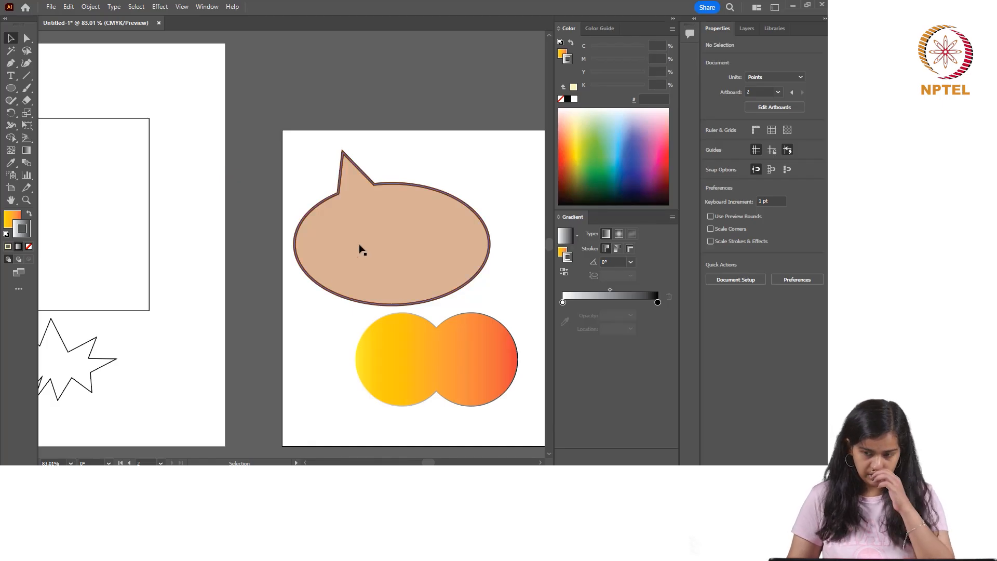
Examine the objects listed inside Layer 1 and match them to the speech bubble, star and rectangle by selecting each shape.
left_click(750, 30)
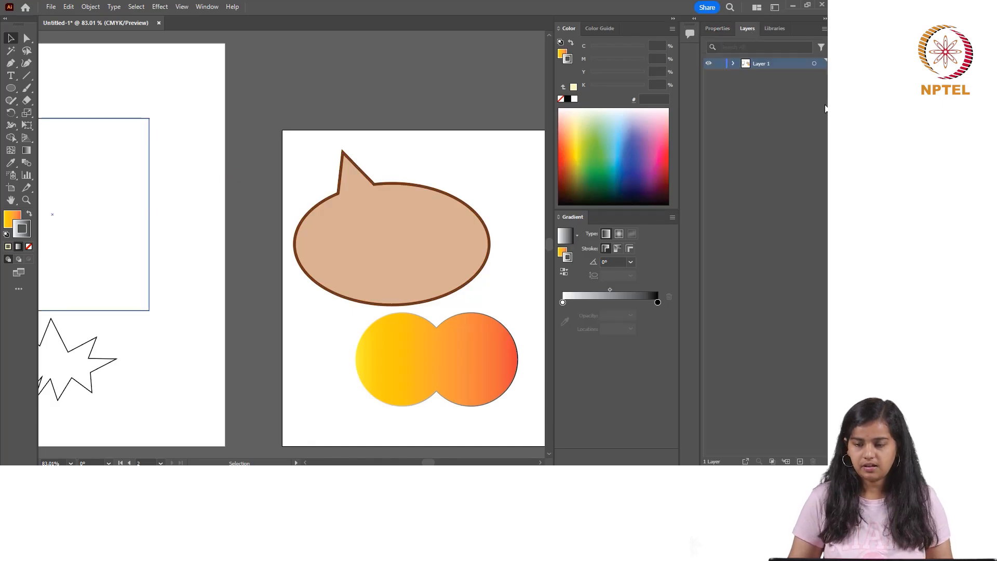
left_click(733, 63)
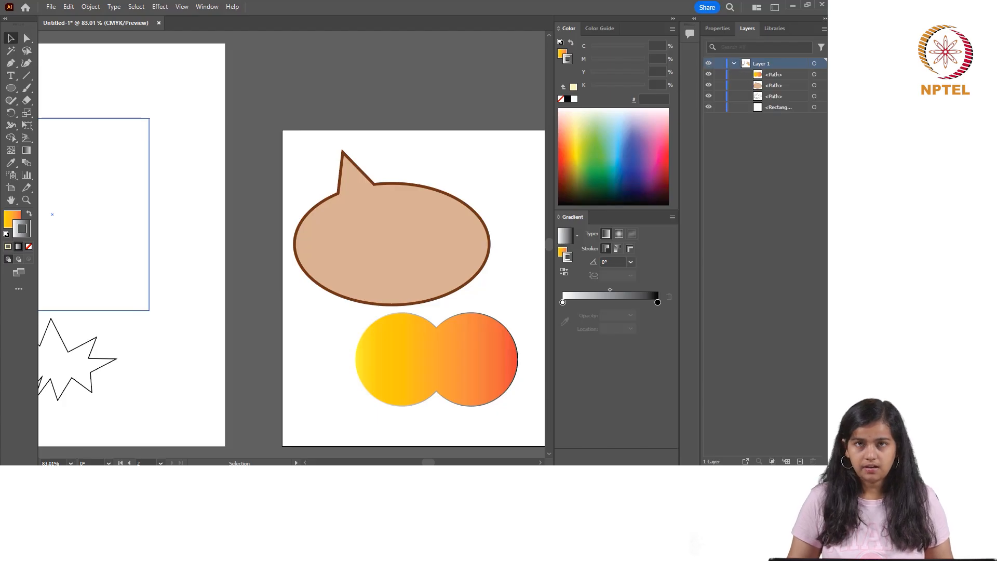
left_click(488, 356)
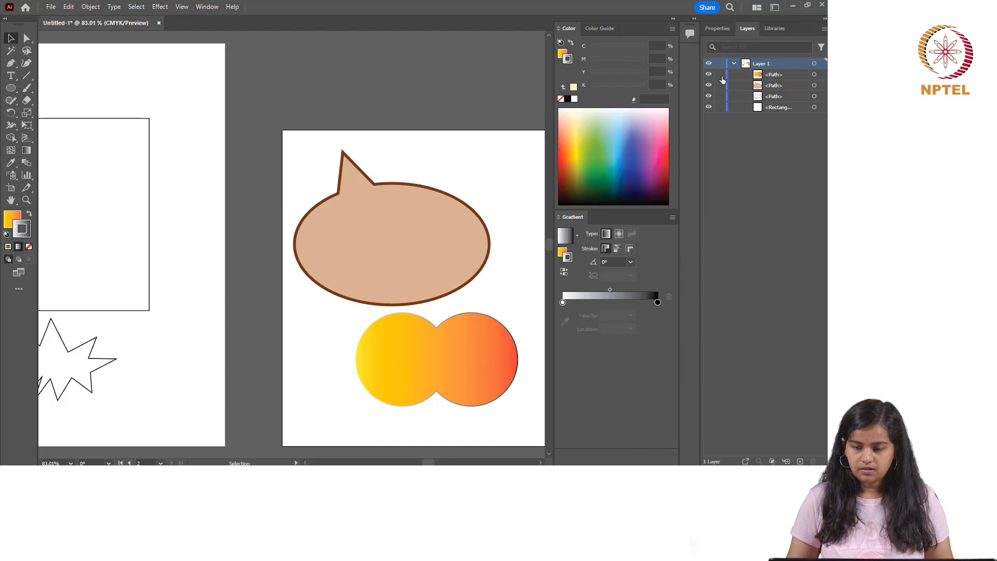
left_click(759, 77)
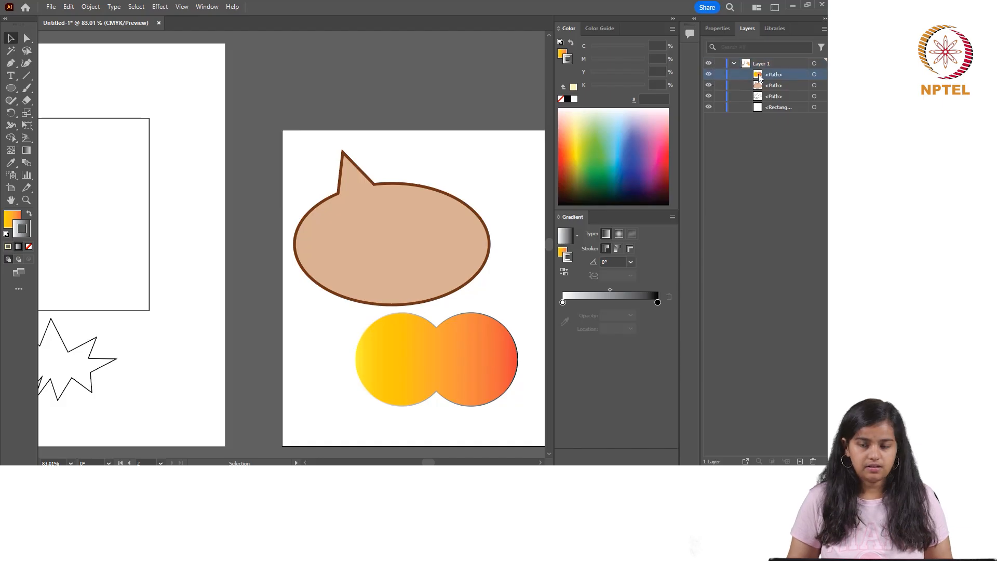
left_click(766, 87)
left_click(381, 243)
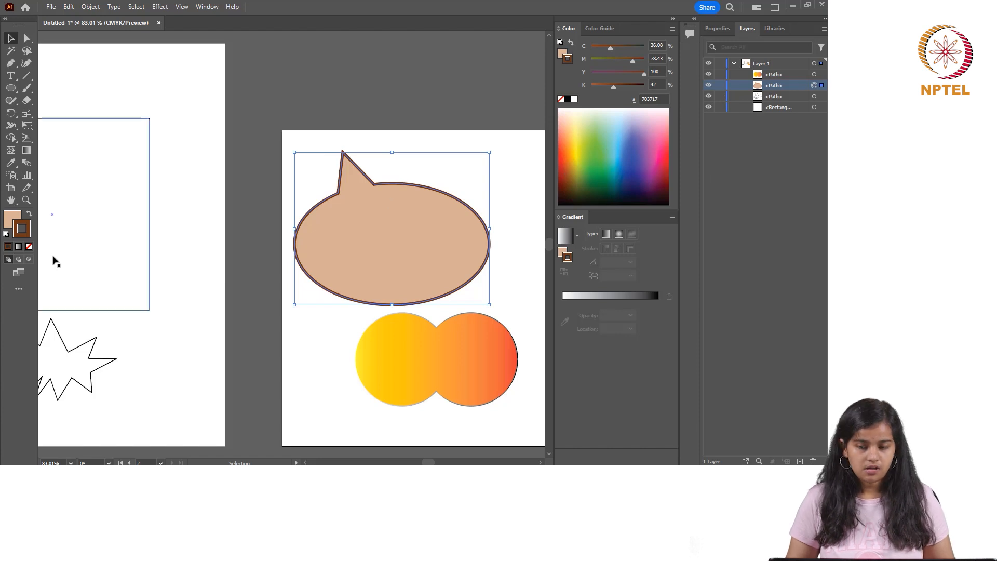
left_click(73, 354)
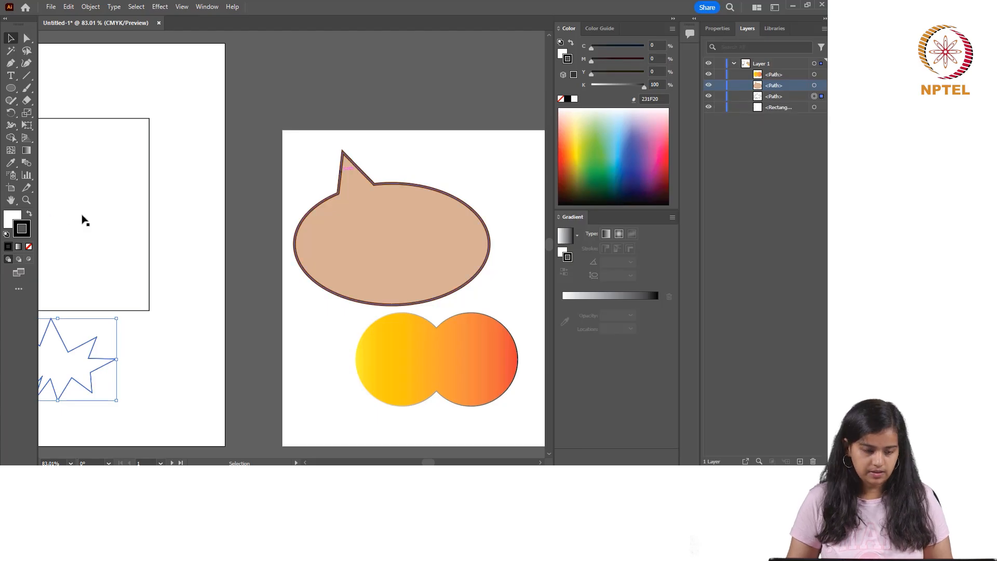
left_click(117, 223)
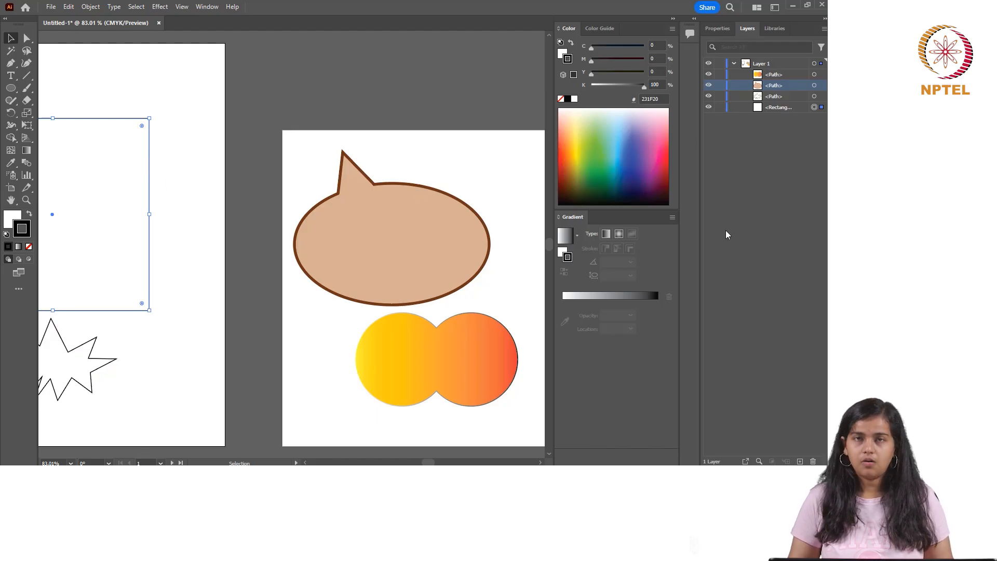
Create a second layer and move the united circles and the speech bubble from Layer 1 into it.
left_click(800, 462)
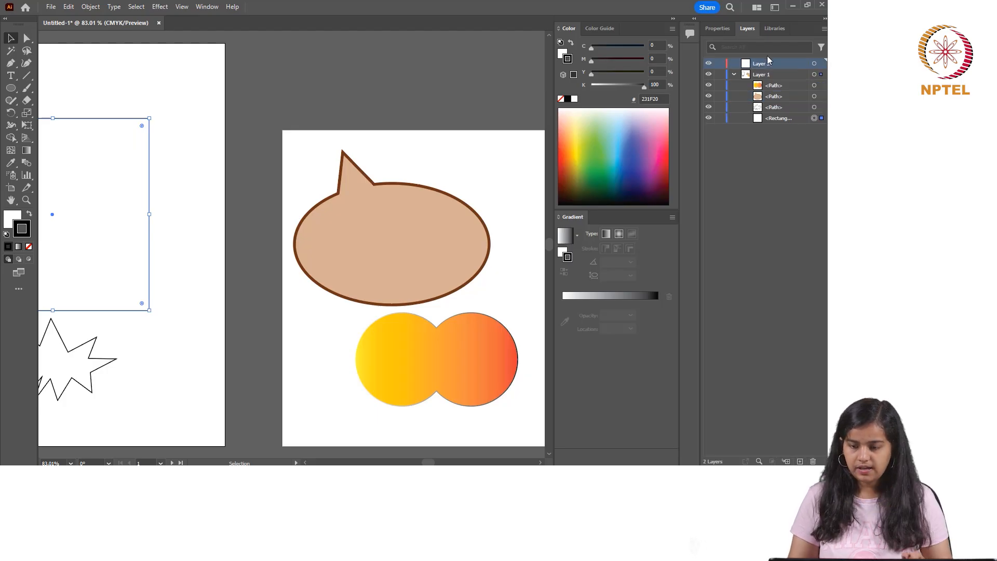
left_click(776, 85)
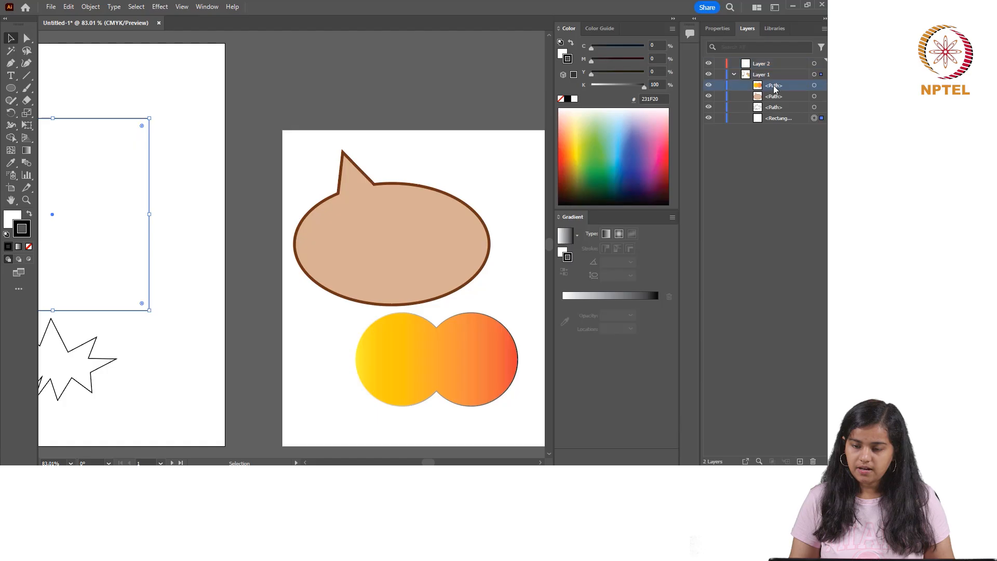
left_click(820, 86)
left_click(822, 97, "shift")
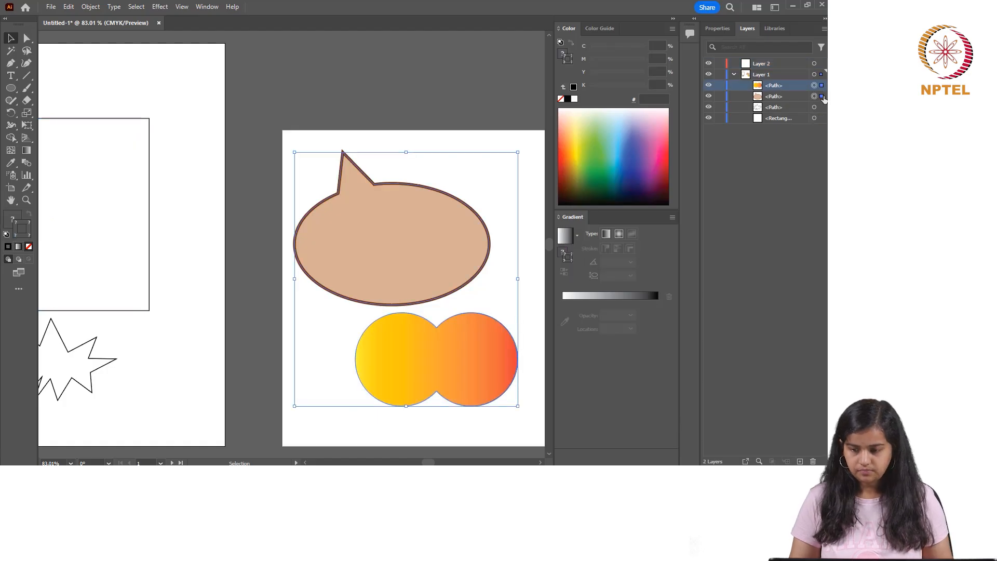
left_click_drag(796, 77, 771, 66)
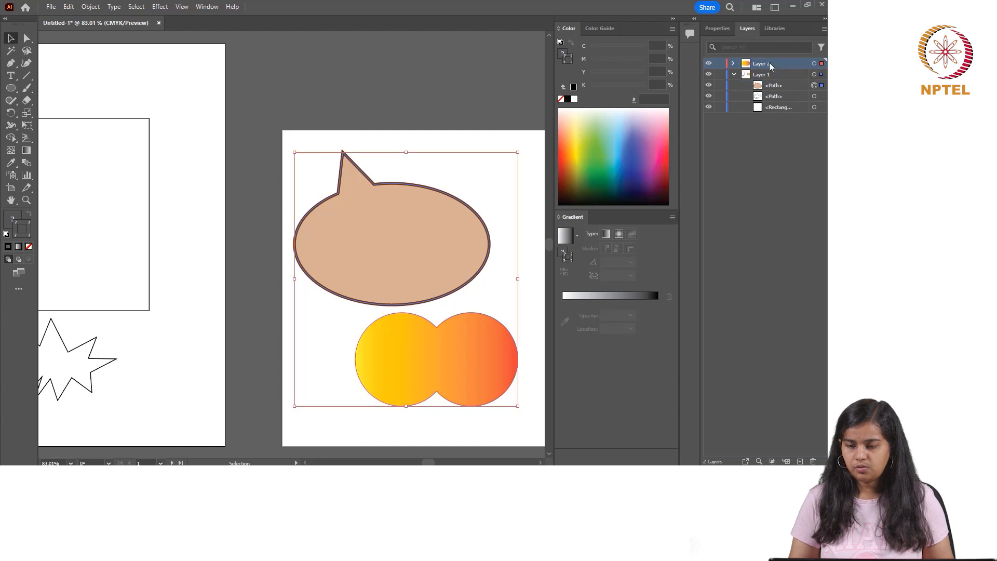
left_click(733, 64)
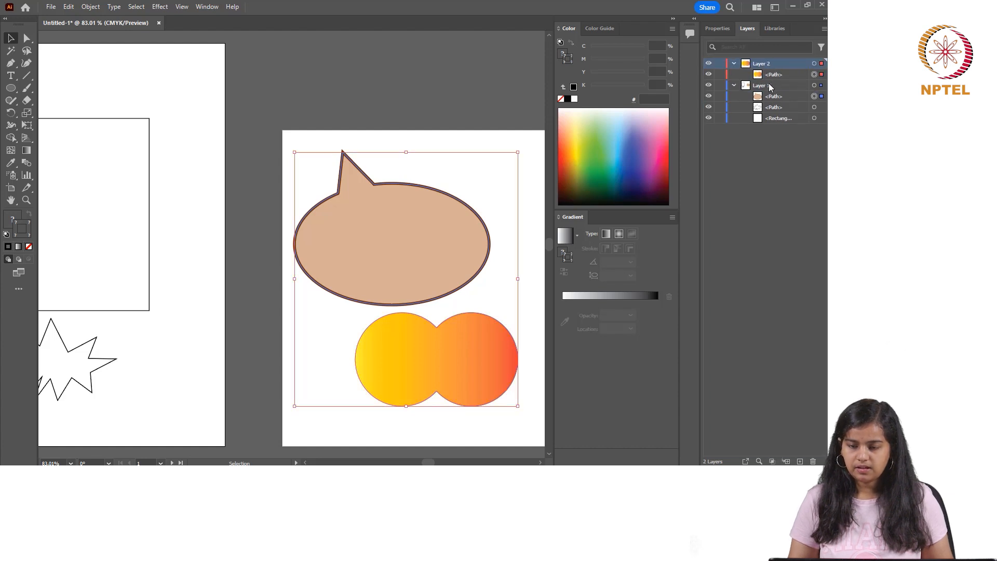
left_click(798, 97)
left_click_drag(799, 97, 797, 80)
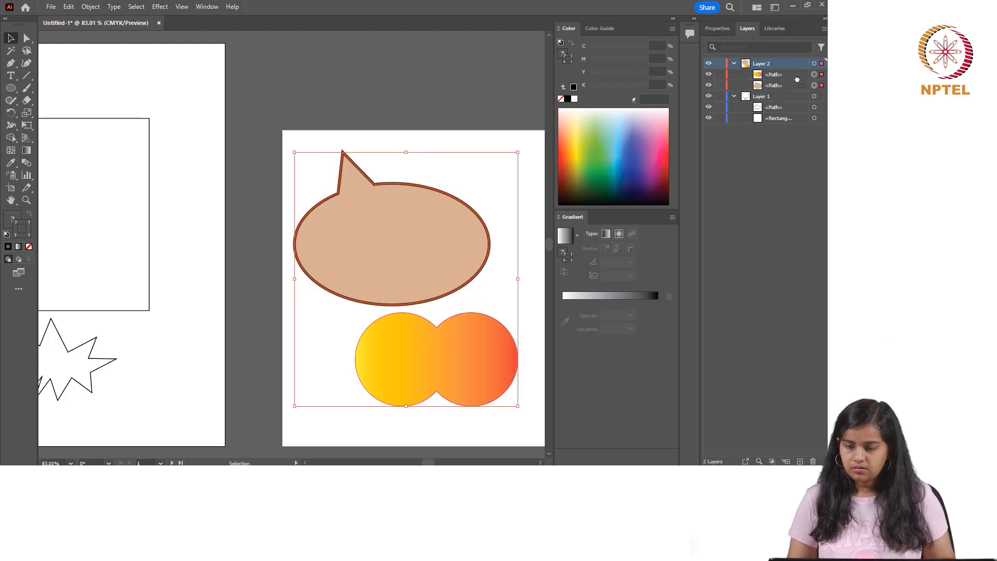
Deselect the artwork, and rename Layer 1 as artboard 1 and Layer 2 as artboard 2.
left_click(771, 99)
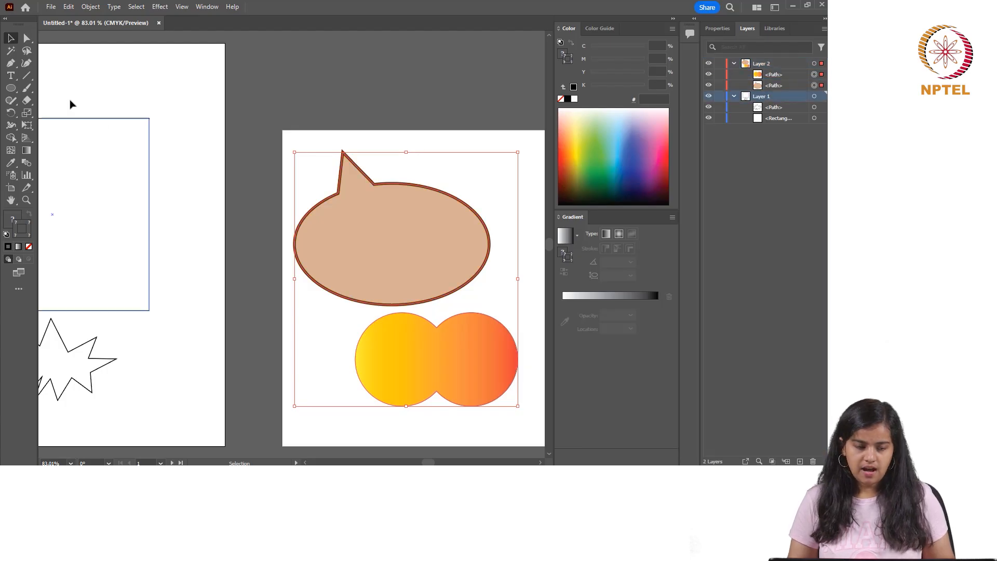
left_click(115, 100)
left_click(760, 67)
left_click(459, 155)
double_click(769, 97)
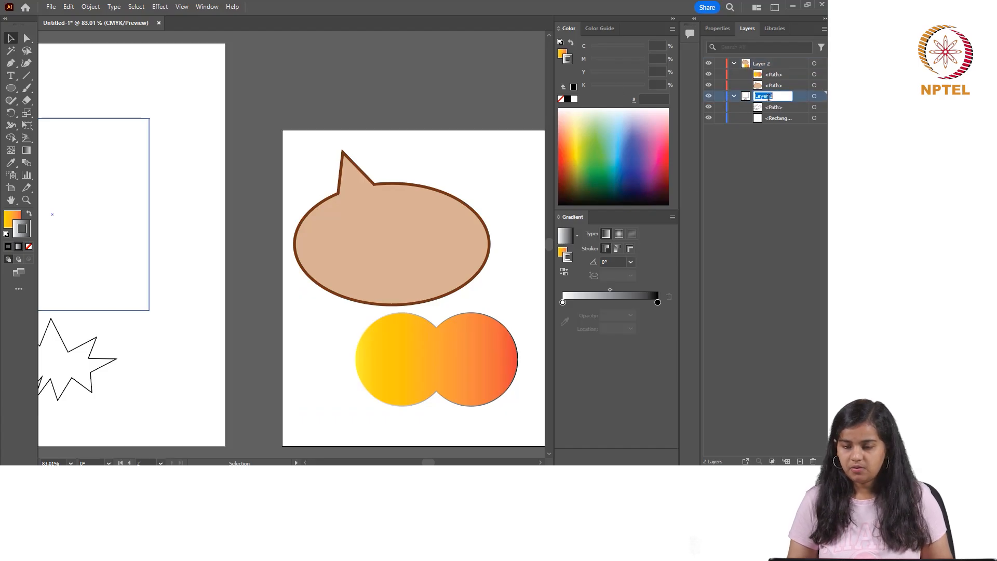
type("artb")
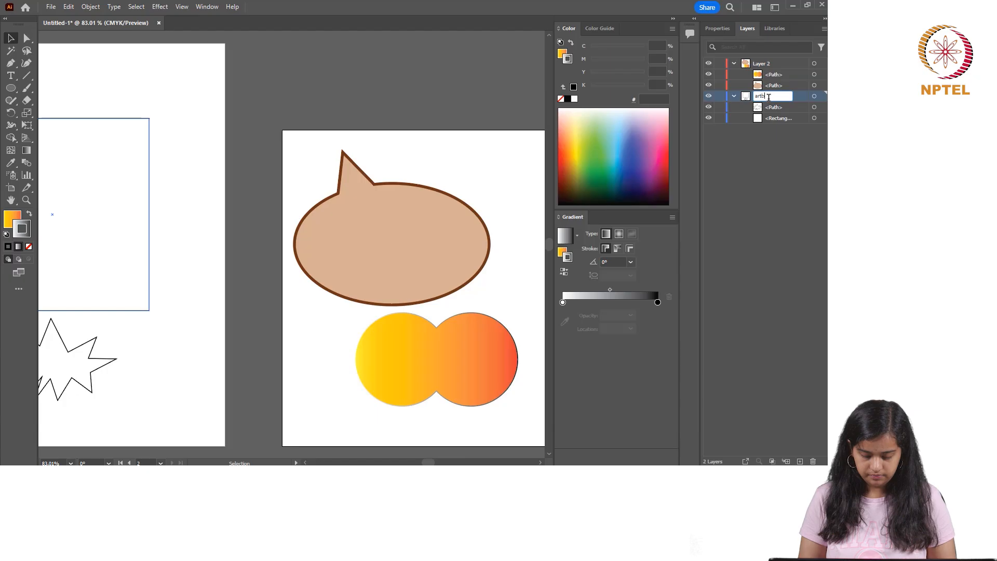
type("oard 1")
double_click(769, 64)
type("a")
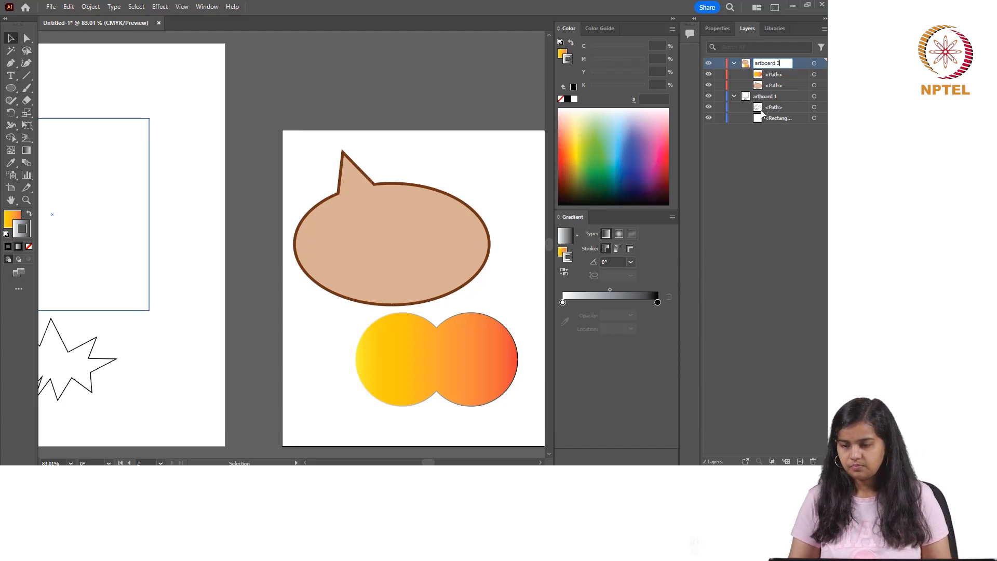
left_click(772, 76)
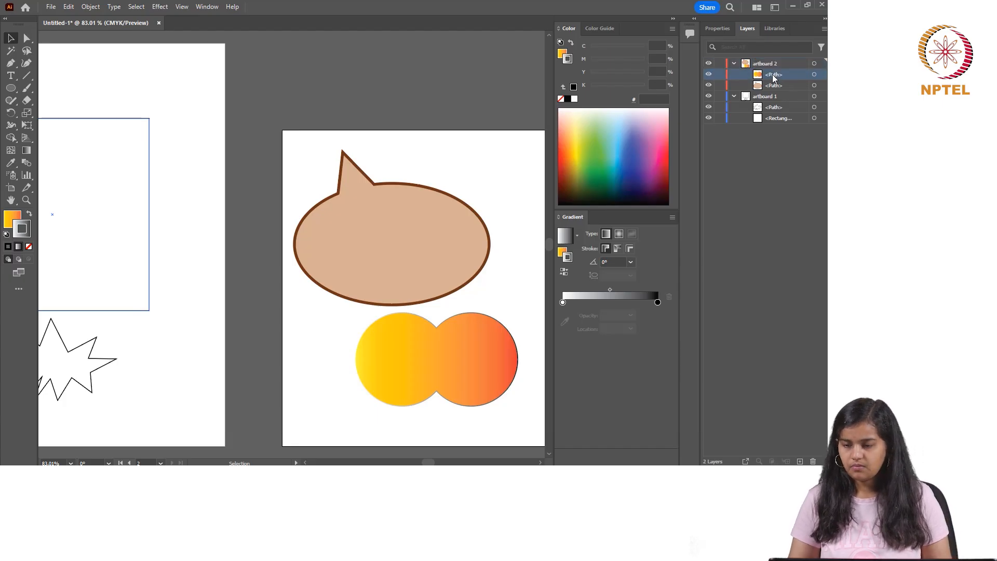
Lock the united circles' path, try to select both shapes on the second artboard, and unlock the path.
left_click(719, 75)
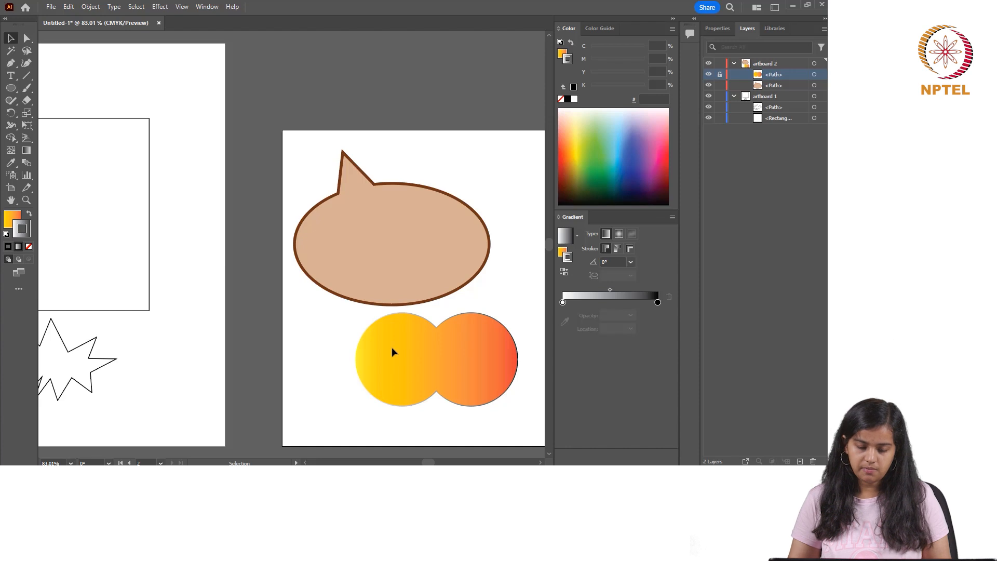
left_click_drag(524, 294, 366, 413)
left_click_drag(320, 362, 430, 413)
left_click_drag(491, 151, 414, 414)
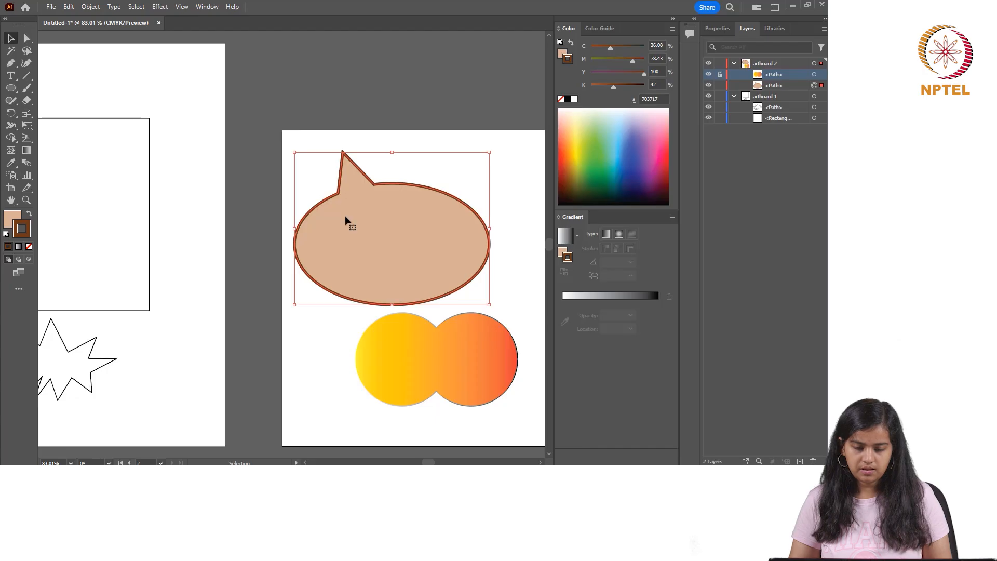
left_click(719, 76)
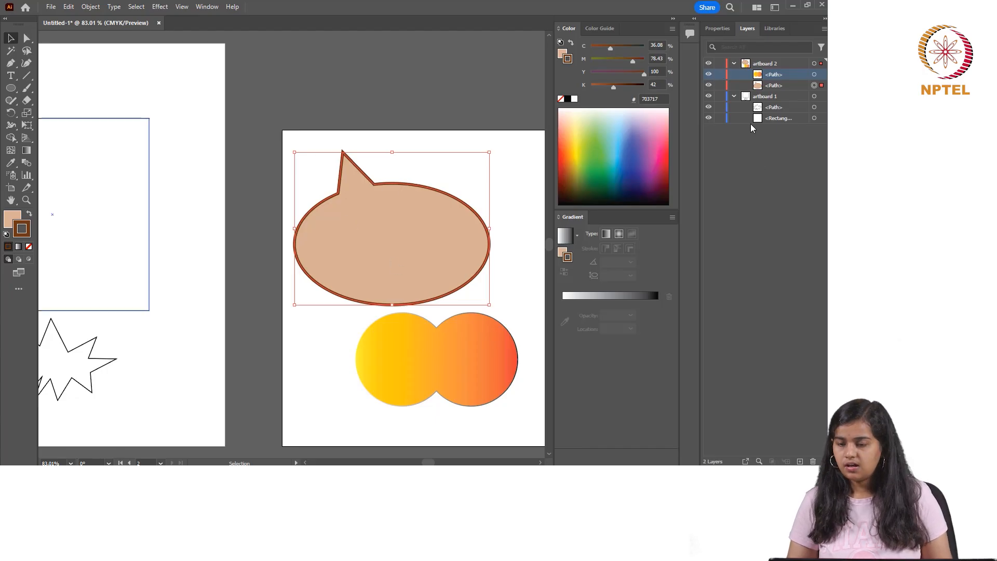
Hide the united circles' path and show it again, and clear the selection.
left_click(708, 75)
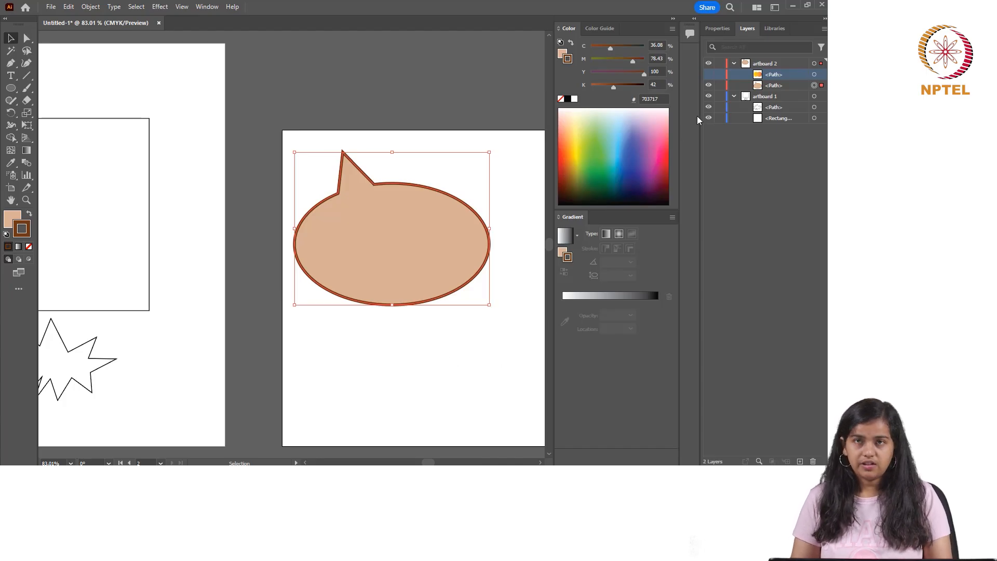
left_click(709, 75)
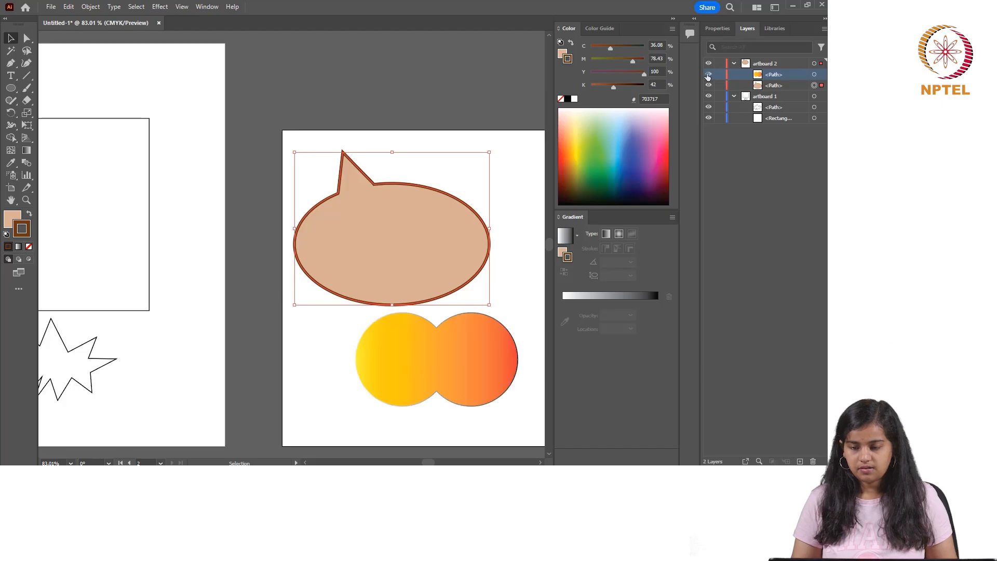
left_click(324, 365)
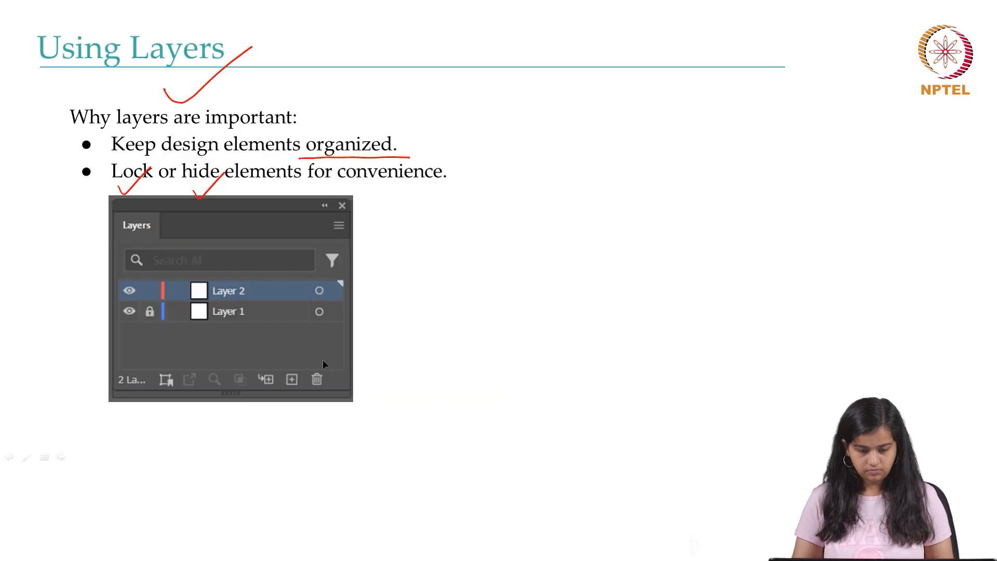
key("Right")
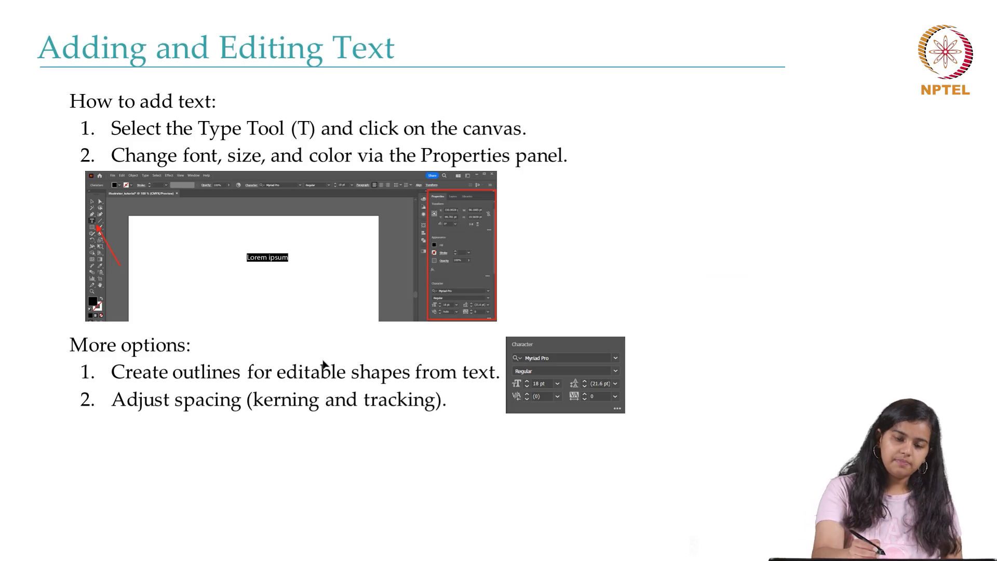
left_click_drag(248, 95, 435, 89)
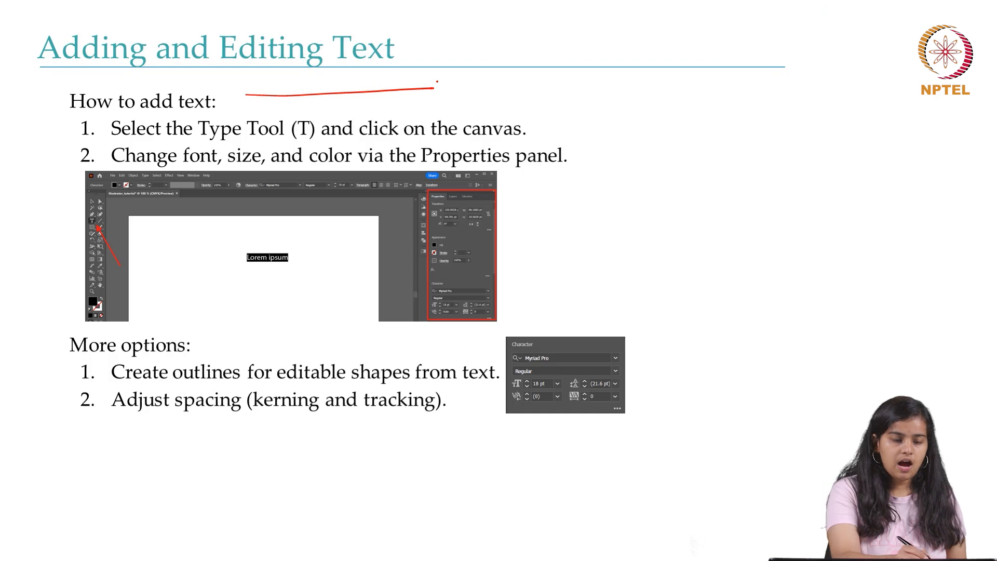
left_click_drag(144, 115, 180, 84)
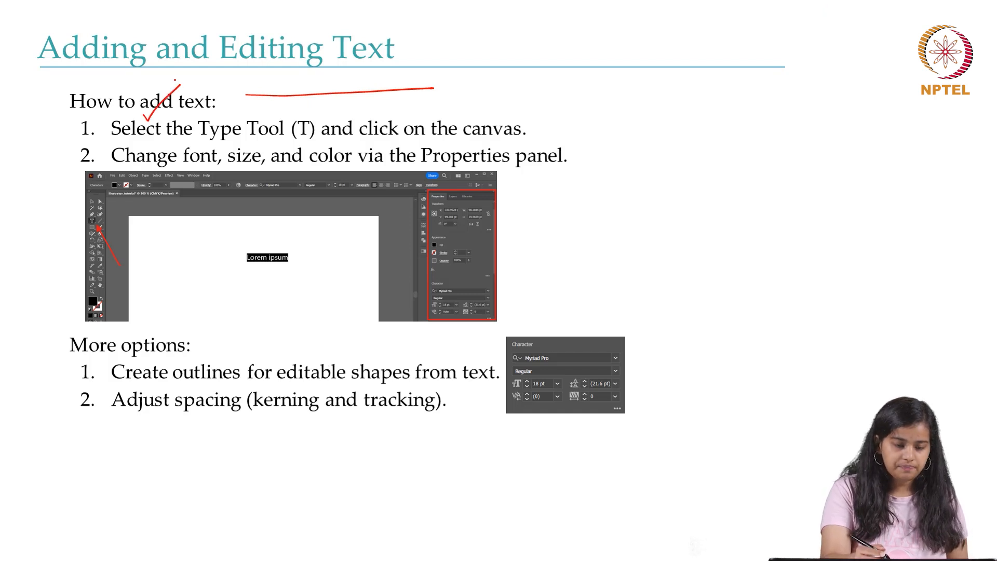
left_click_drag(201, 144, 244, 143)
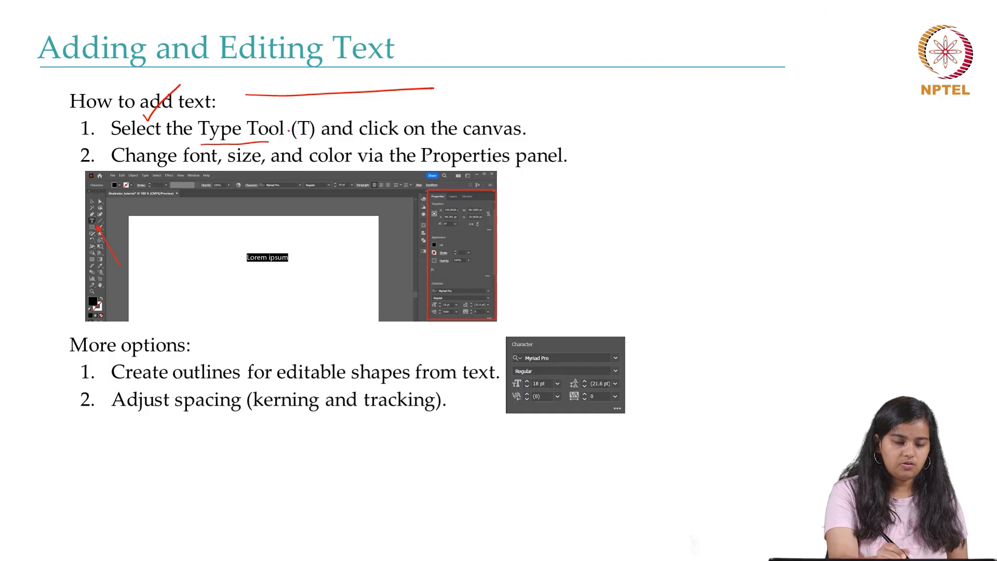
mouse_move(300, 111)
left_mouse_down()
mouse_move(287, 151)
mouse_move(320, 125)
mouse_move(292, 116)
left_mouse_up()
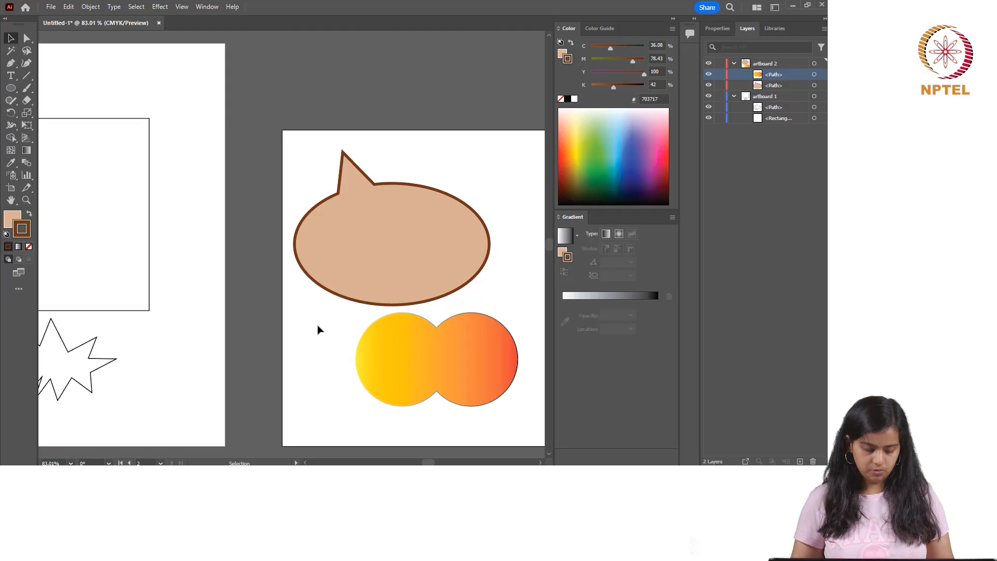
Activate the Type tool and switch back to the presentation slides.
key("t")
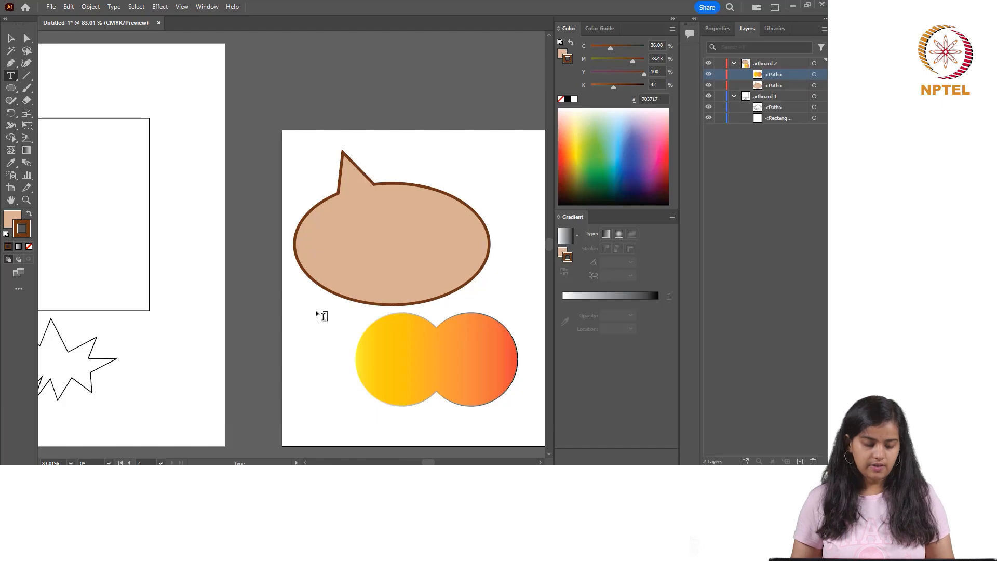
key("alt+Tab")
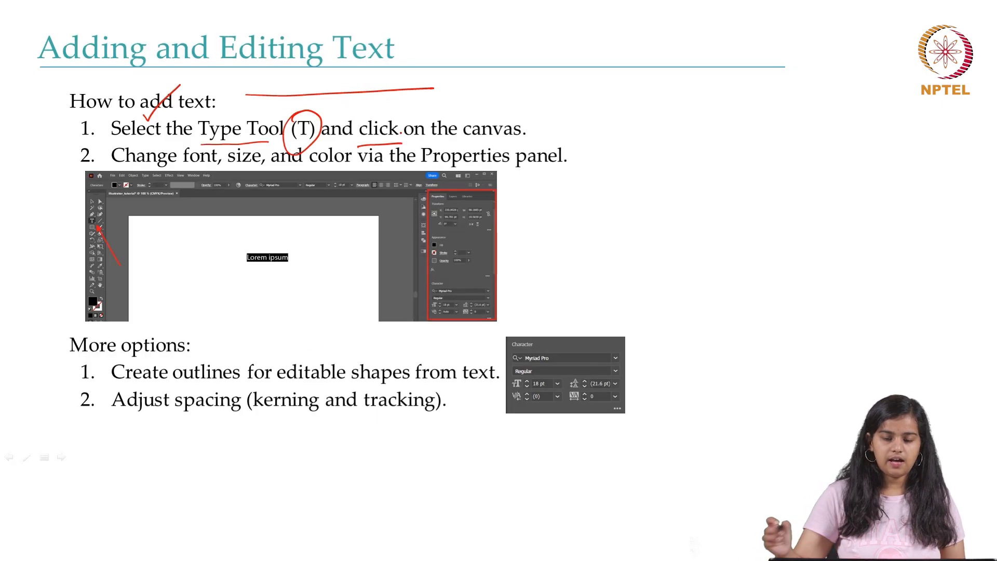
Switch to Illustrator, draw a text frame about 97 by 50 pt above the speech bubble's right side, and replace its placeholder text with WOW.
key("alt+Tab")
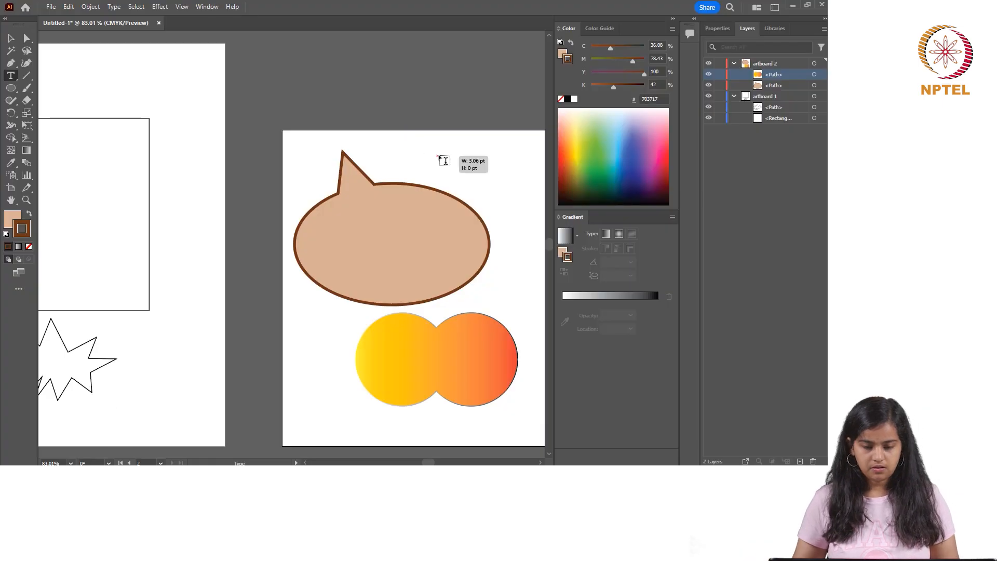
left_click(443, 157)
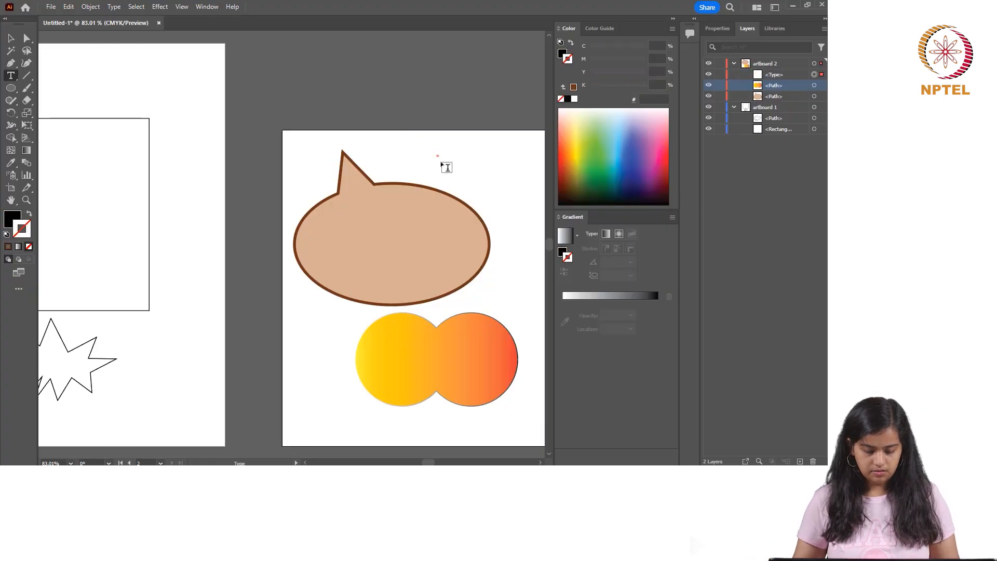
left_click_drag(440, 162, 491, 190)
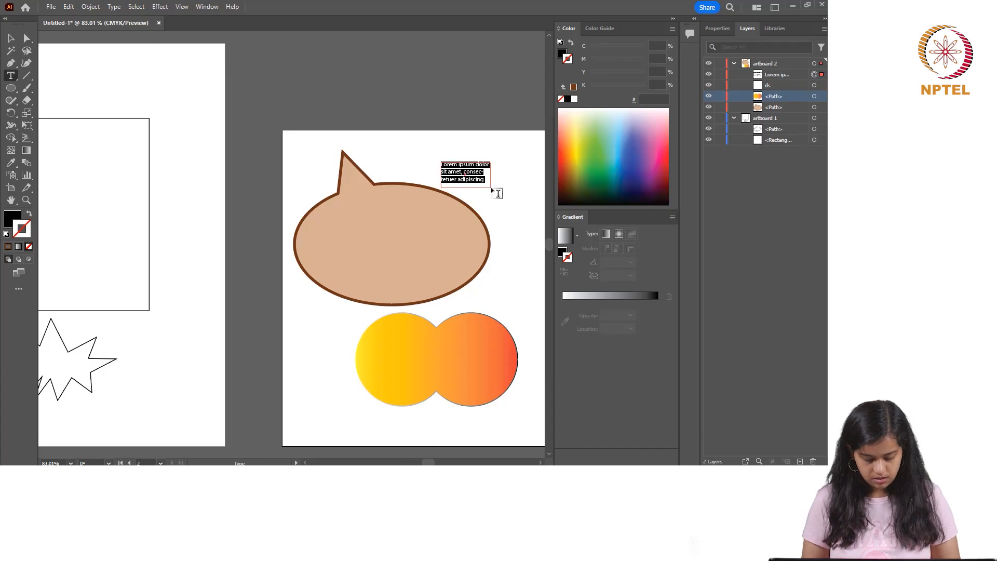
key("BackSpace")
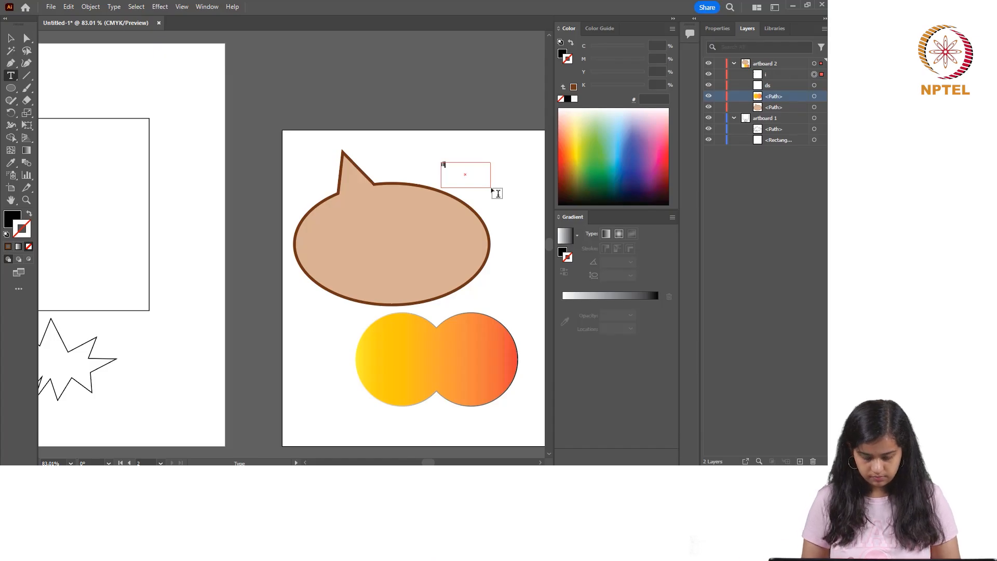
key("BackSpace")
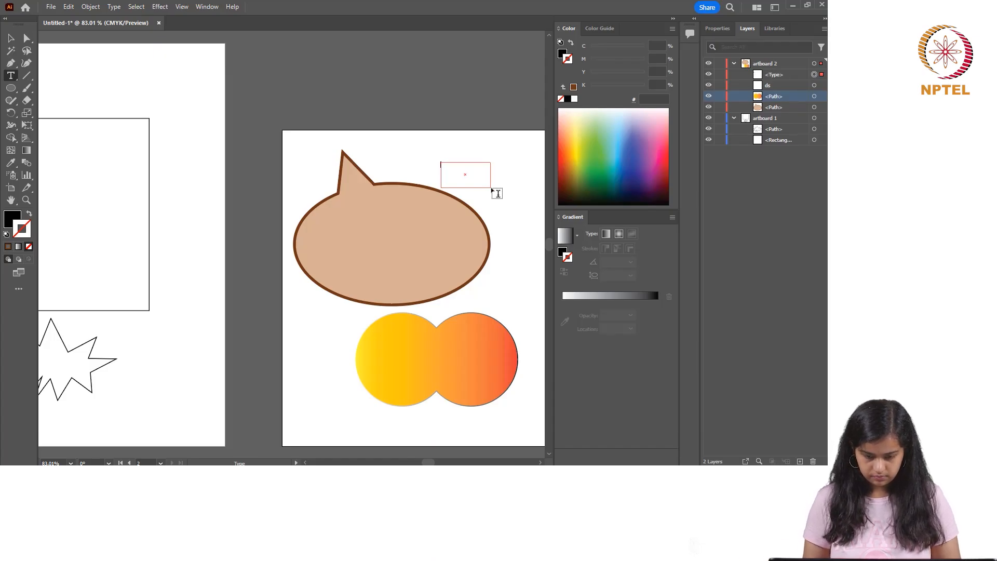
type("WOW")
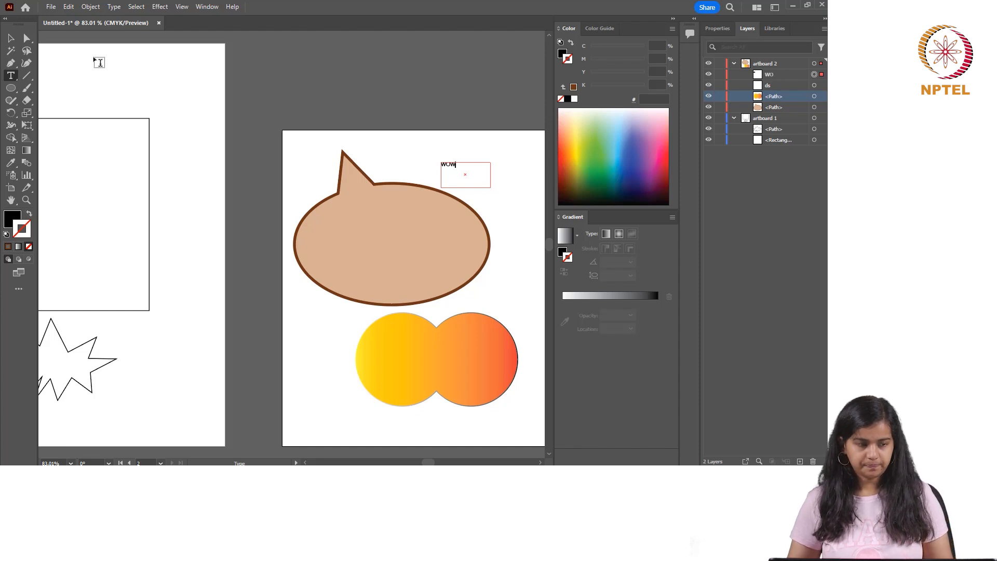
left_click(11, 39)
left_click(337, 147)
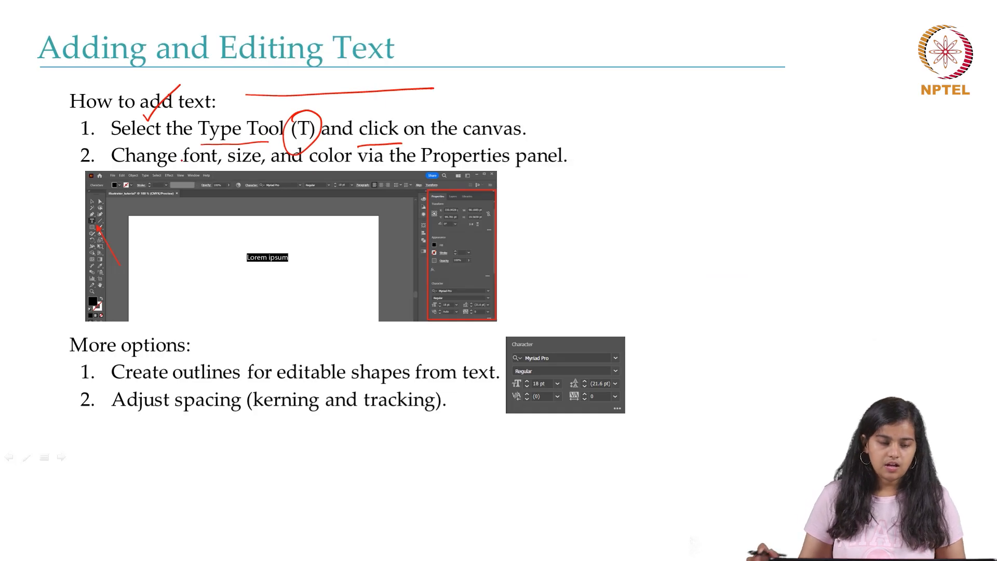
Underline font, size and color and circle Properties panel on the slide, and switch back to Illustrator.
left_click_drag(189, 168, 266, 169)
left_click_drag(355, 171, 359, 172)
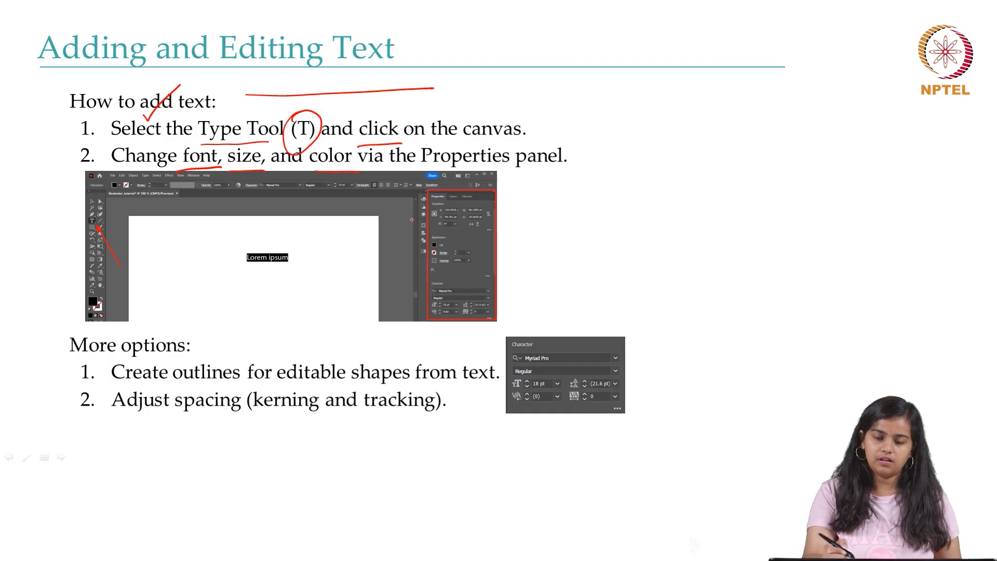
mouse_move(424, 177)
left_mouse_down()
mouse_move(562, 141)
mouse_move(423, 169)
left_mouse_up()
key("alt+Tab")
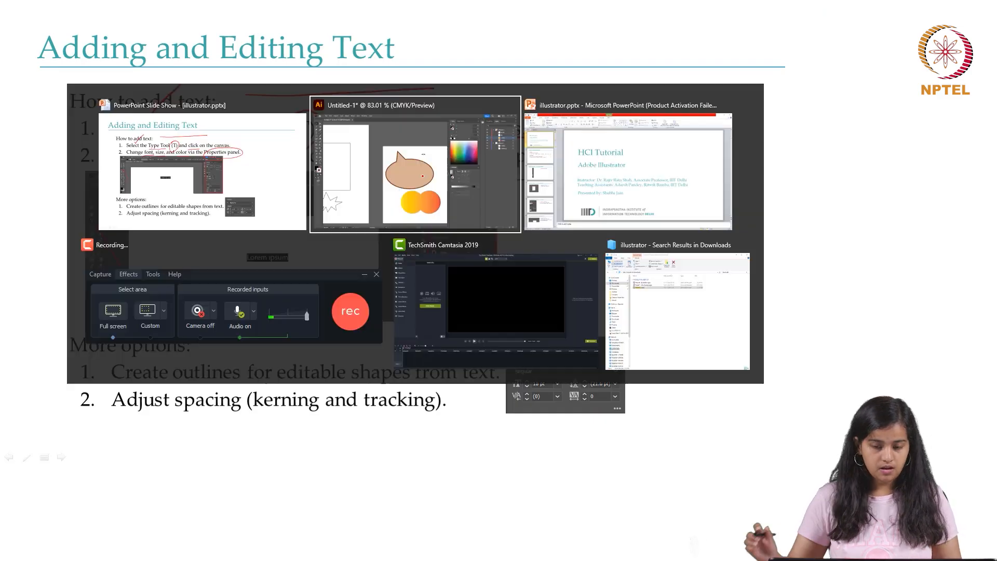
left_click(446, 165)
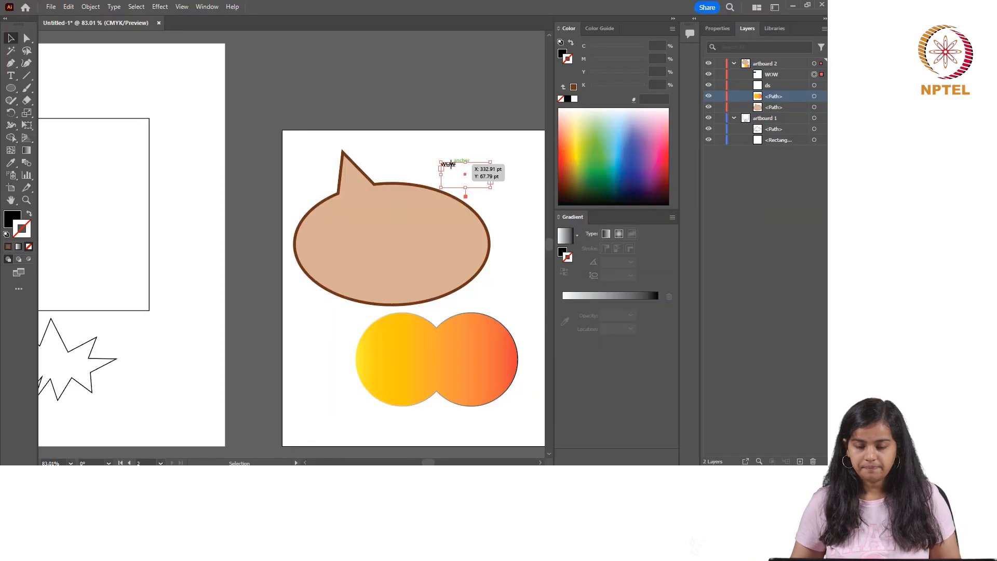
Set the WOW text's font to Niagara Solid with the Regular style.
left_click(717, 33)
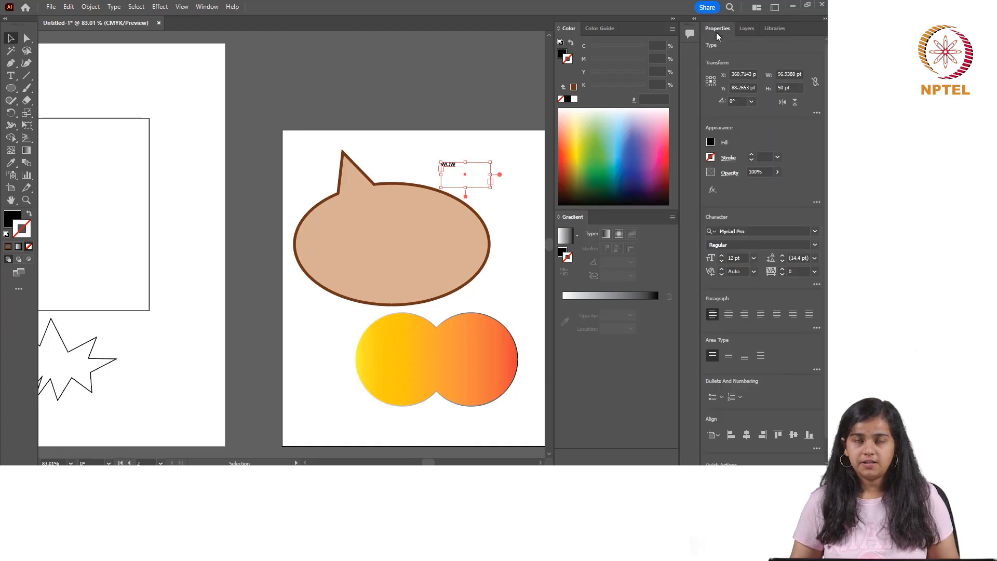
left_click(815, 232)
left_click(753, 353)
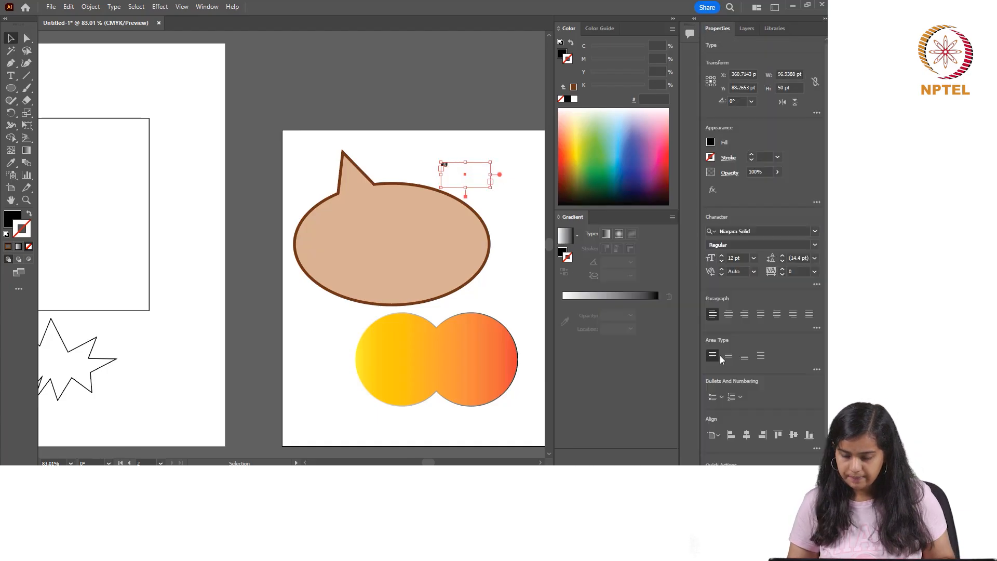
left_click(815, 245)
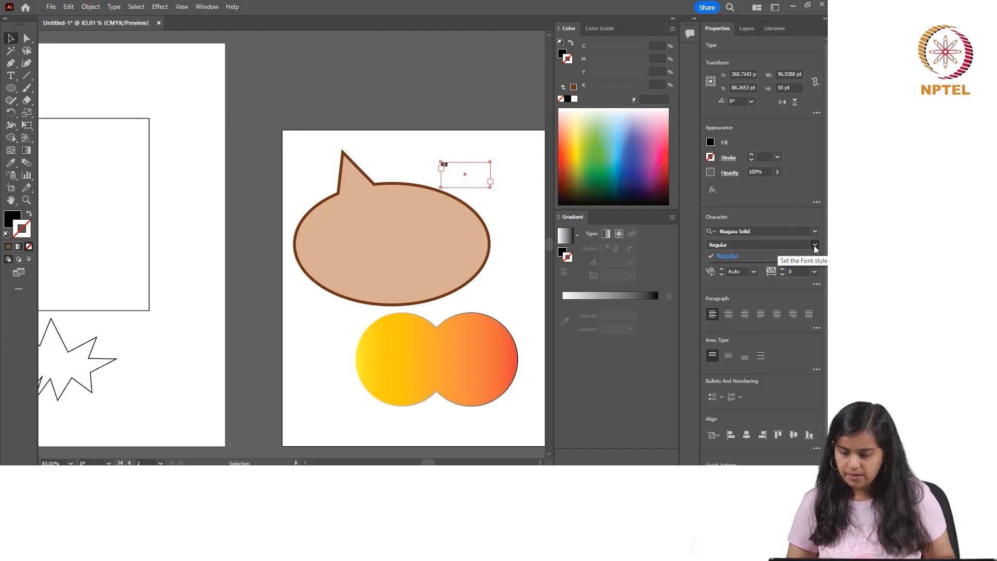
left_click(729, 256)
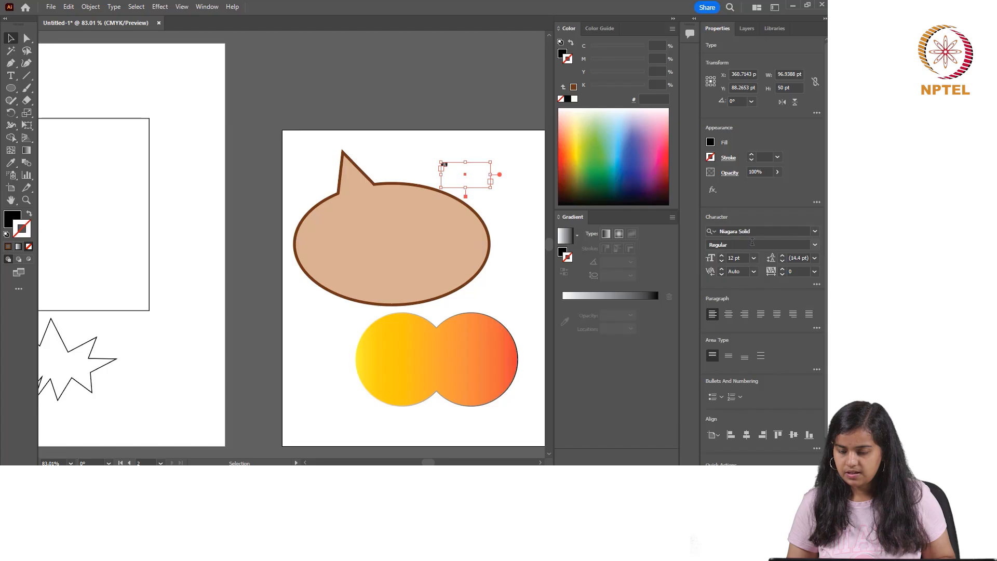
Set the WOW text's font size to 72 pt and enlarge its frame to about 185 by 139 pt.
left_click(725, 258)
type("19")
key("Return")
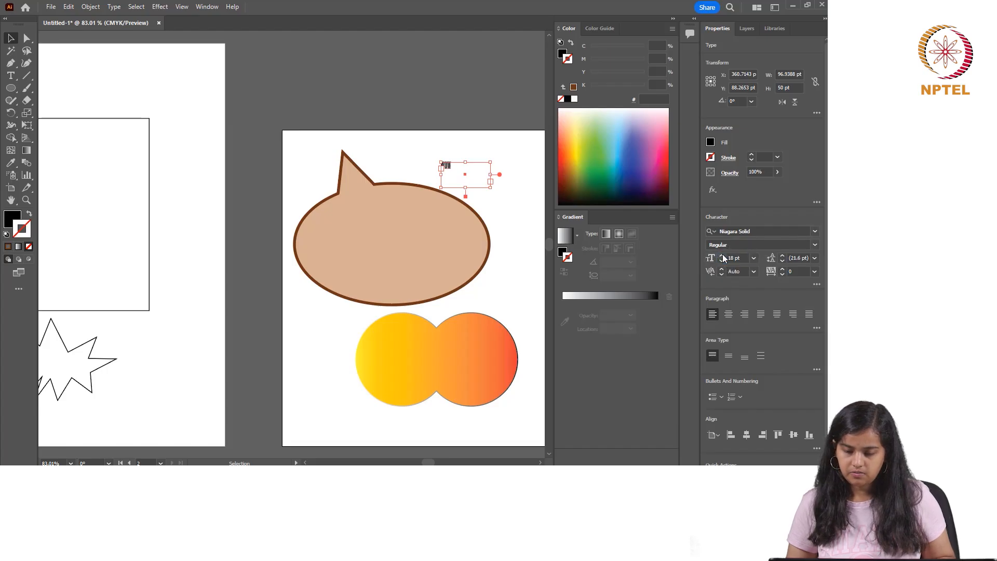
left_click(754, 259)
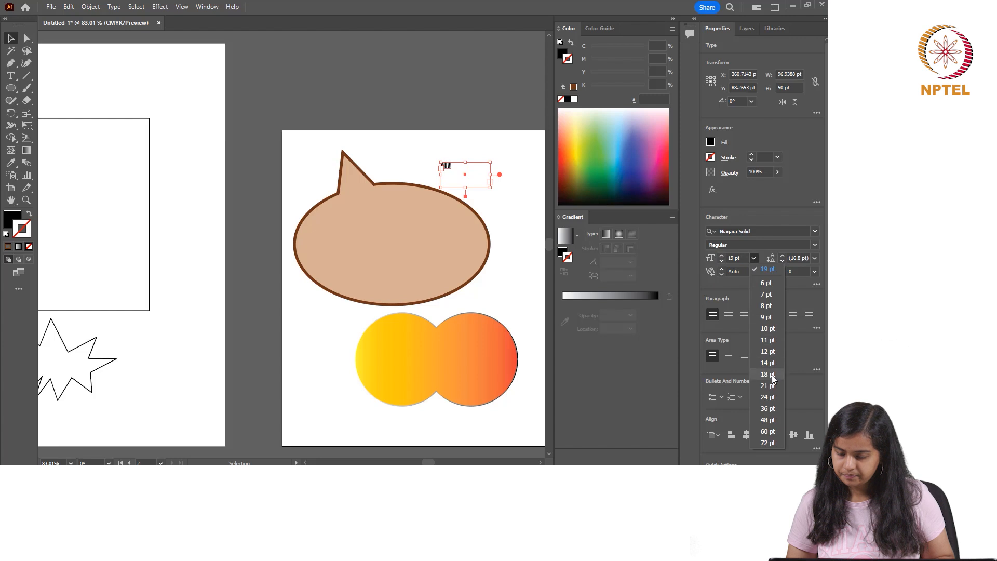
left_click(768, 442)
left_click_drag(490, 181, 534, 232)
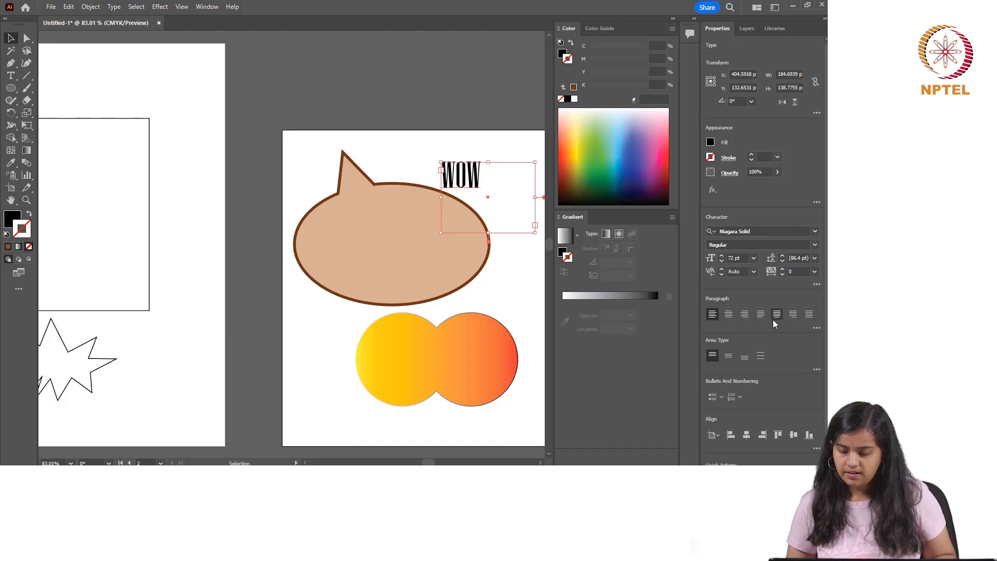
Center the text horizontally and vertically within its frame, and move it into the speech bubble.
left_click(728, 314)
left_click(728, 356)
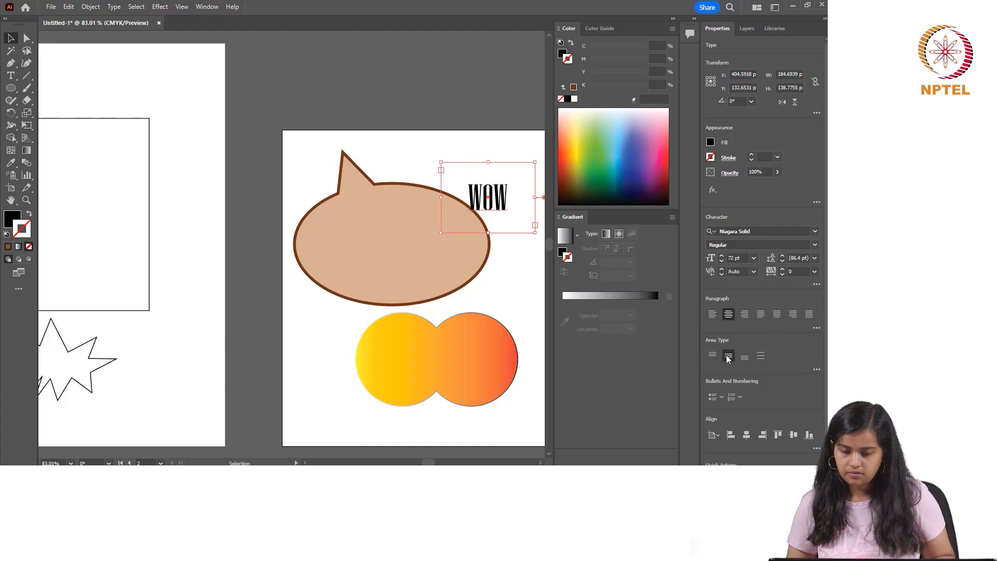
left_click_drag(487, 212, 392, 256)
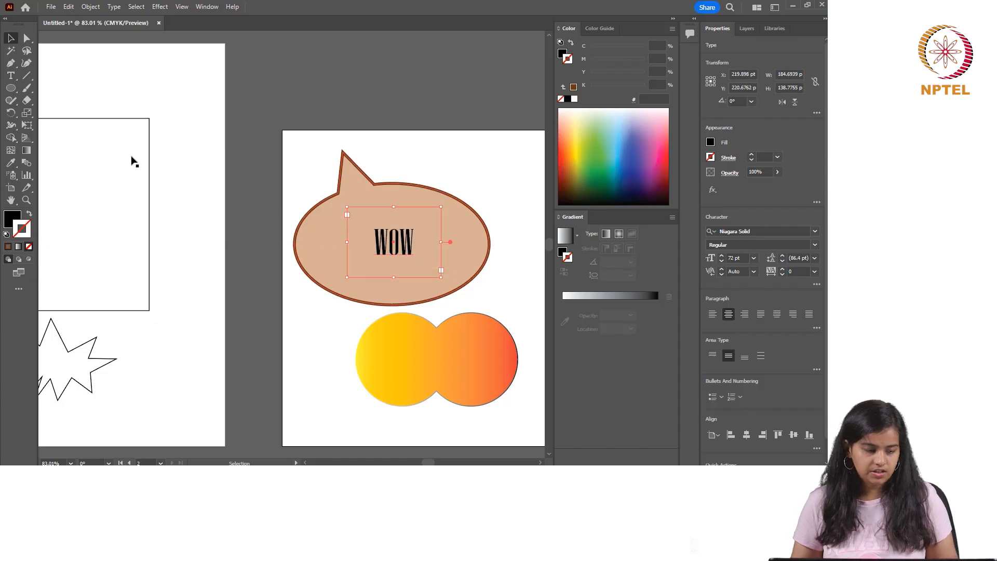
Change the WOW text's fill to dark brown 431C0D using the color spectrum.
left_click(14, 217)
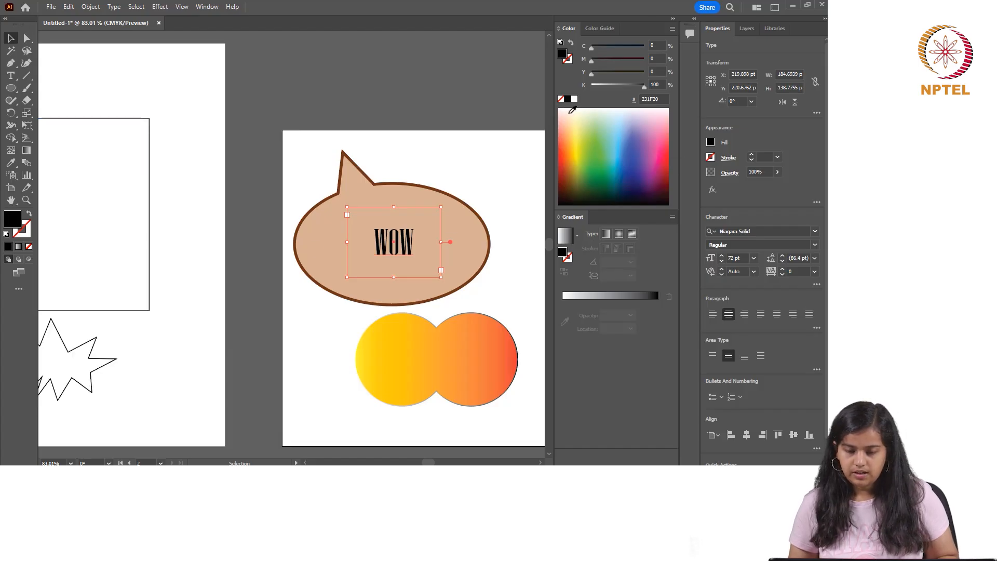
left_click(584, 130)
left_click_drag(573, 161, 568, 186)
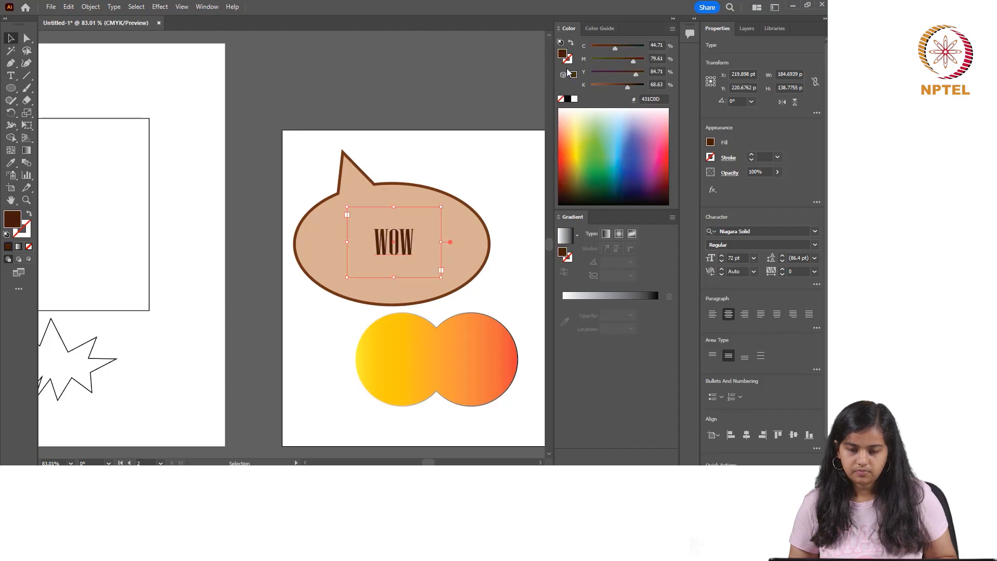
Sample the speech bubble's colors onto the WOW text with the Eyedropper, swap fill and stroke, and remove the stroke.
key("i")
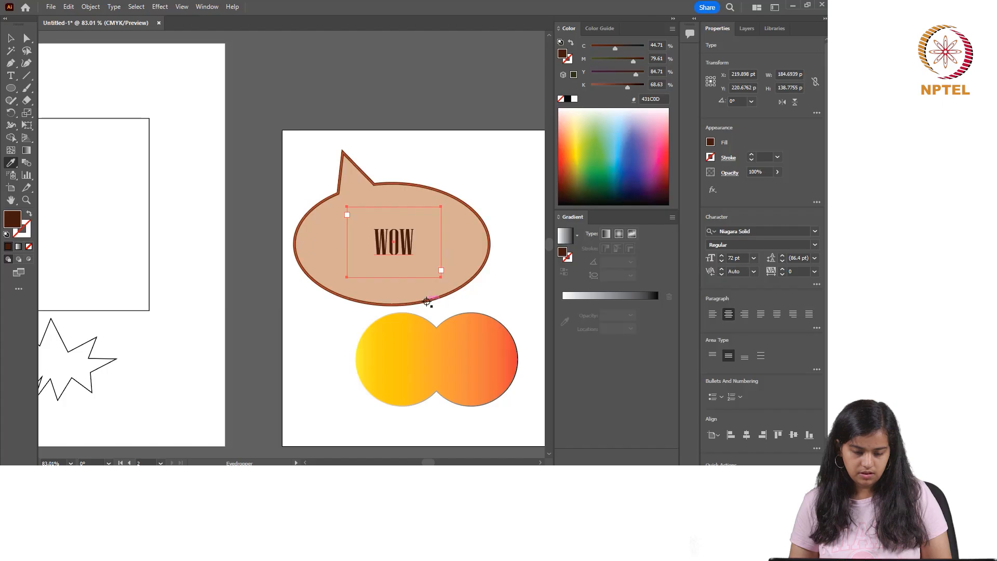
left_click(427, 301)
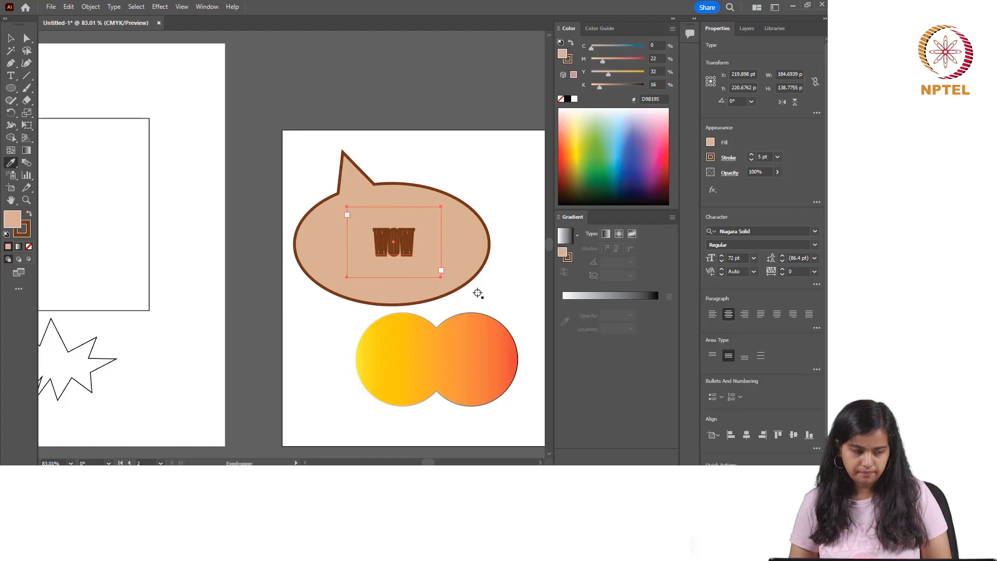
left_click(29, 214)
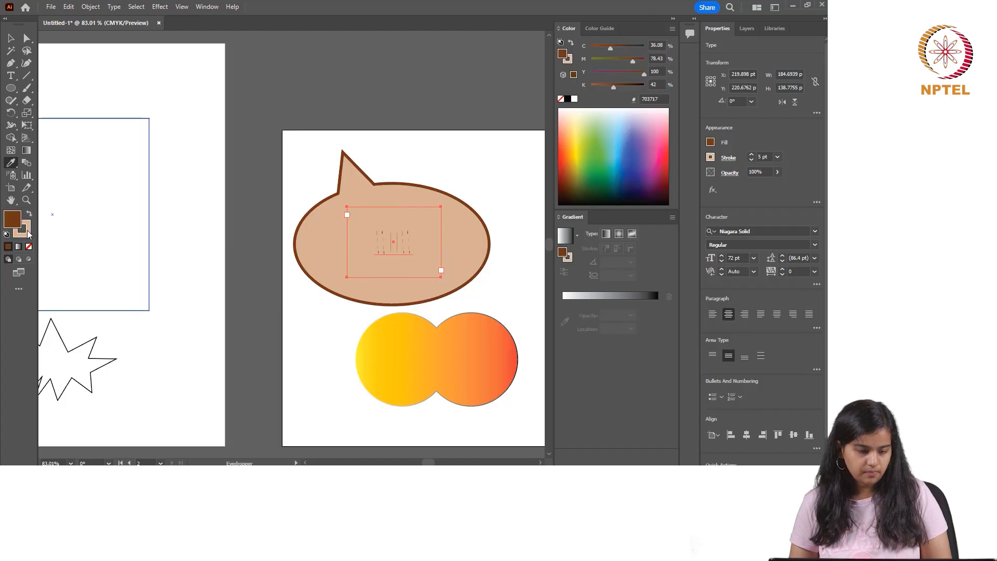
left_click(28, 246)
left_click(229, 238)
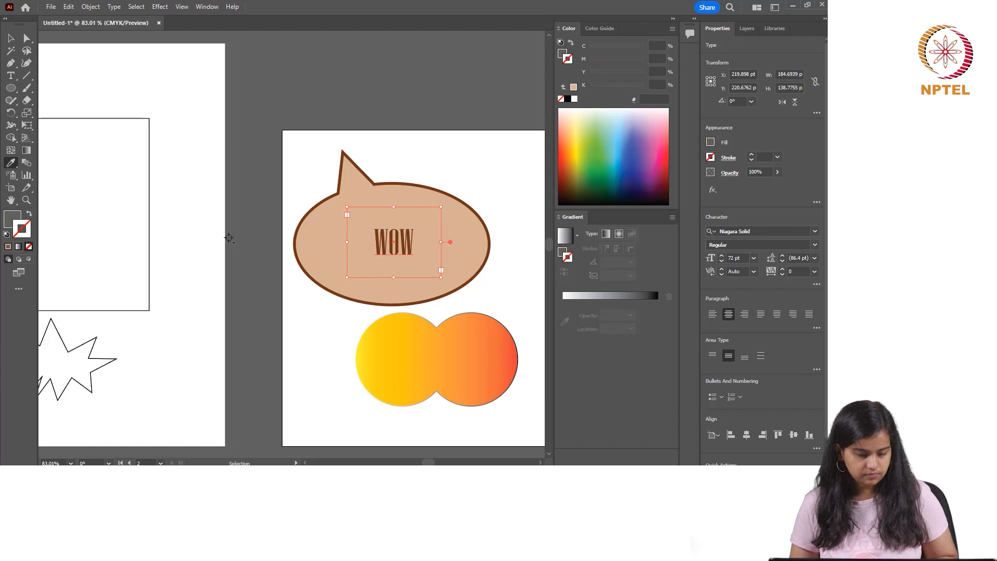
key("ctrl+z")
Nudge the WOW text into the middle of the speech bubble, and switch to the presentation slides.
key("v")
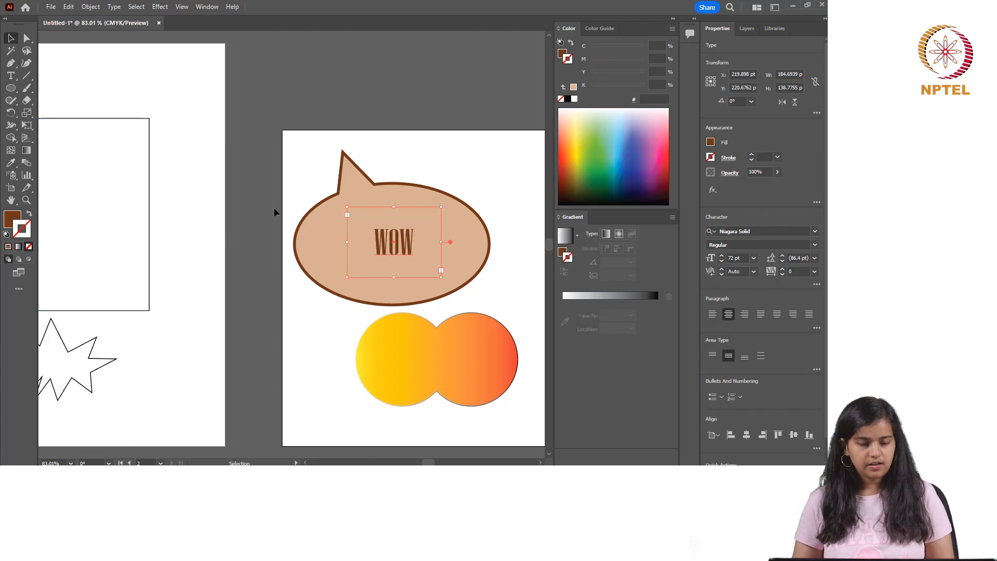
left_click_drag(395, 235, 394, 238)
key("alt+Tab")
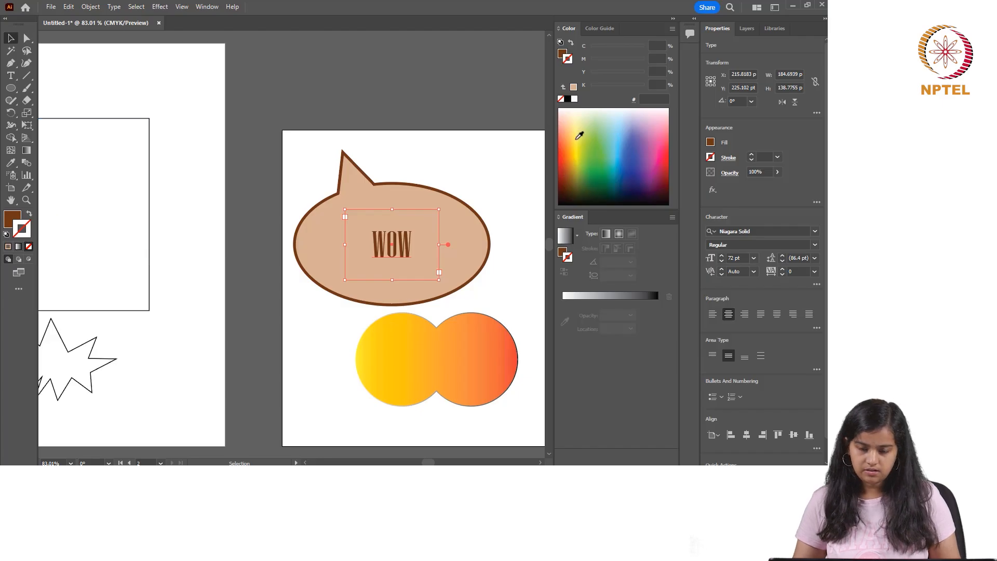
Try sampling the speech bubble's appearance onto the WOW text with the Eyedropper, and undo it.
key("i")
left_click(467, 222)
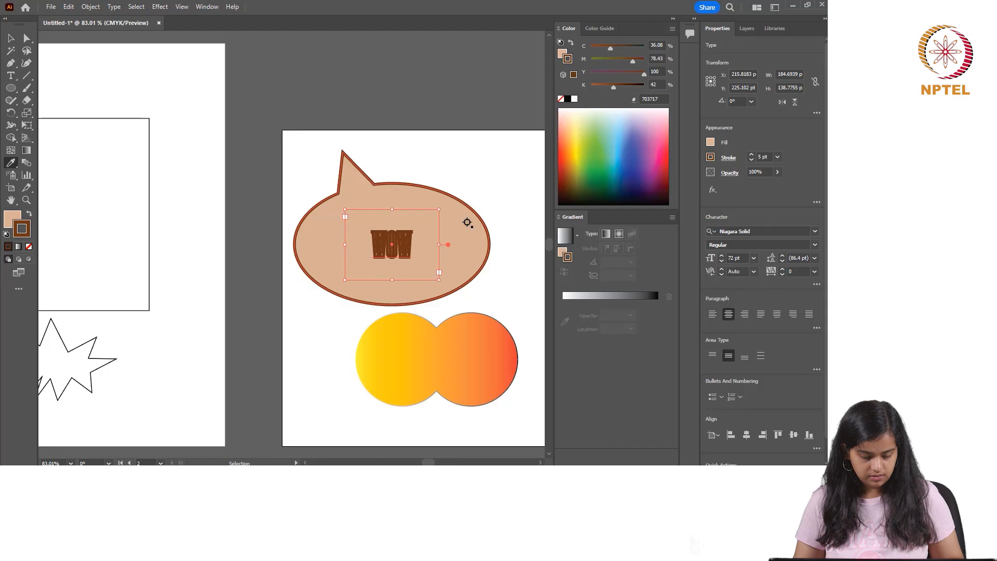
key("ctrl+z")
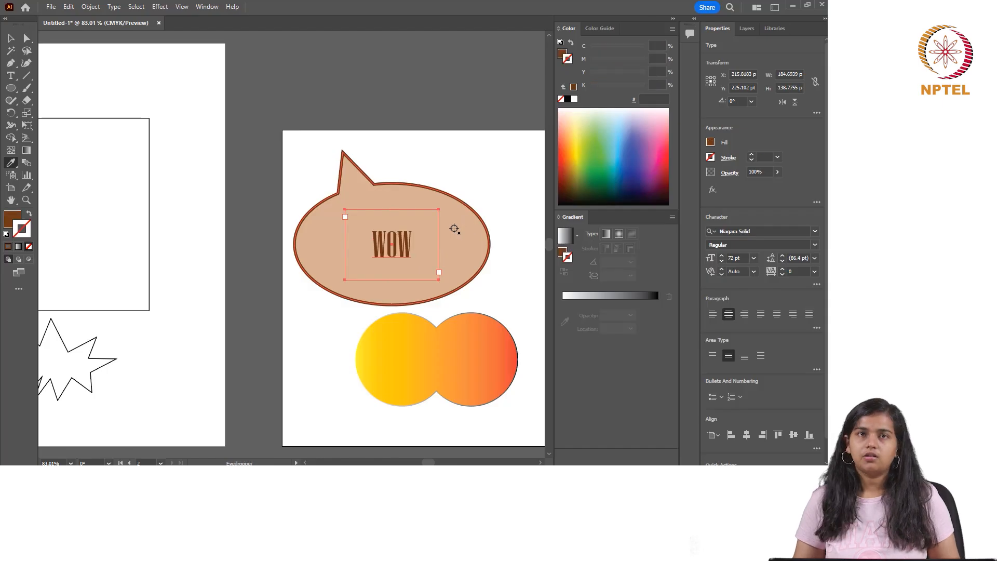
Duplicate the WOW text to the upper right of the speech bubble and set the copy's font to Bahnschrift.
scroll(455, 229, "up", 1)
left_click(7, 41)
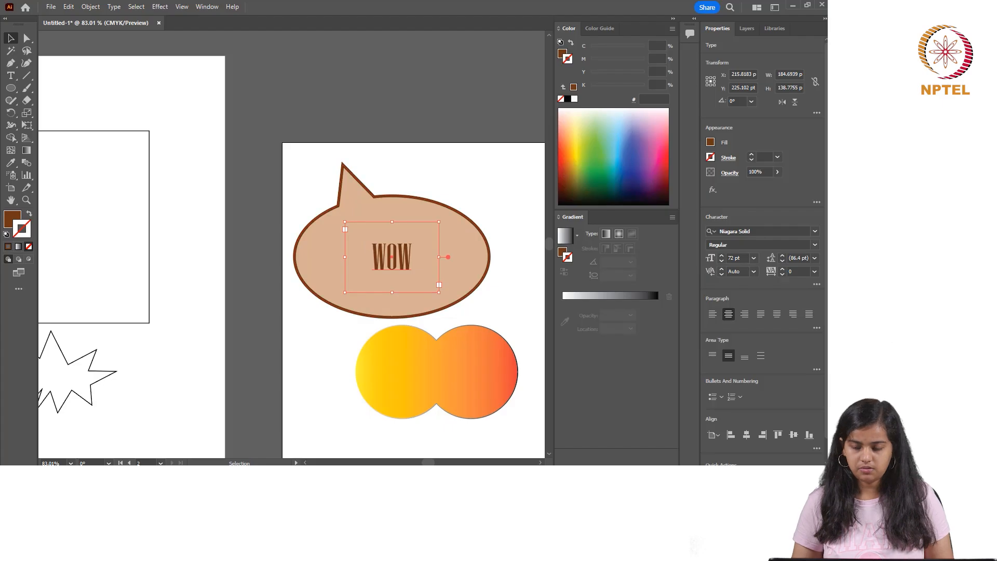
left_click_drag(403, 256, 477, 191)
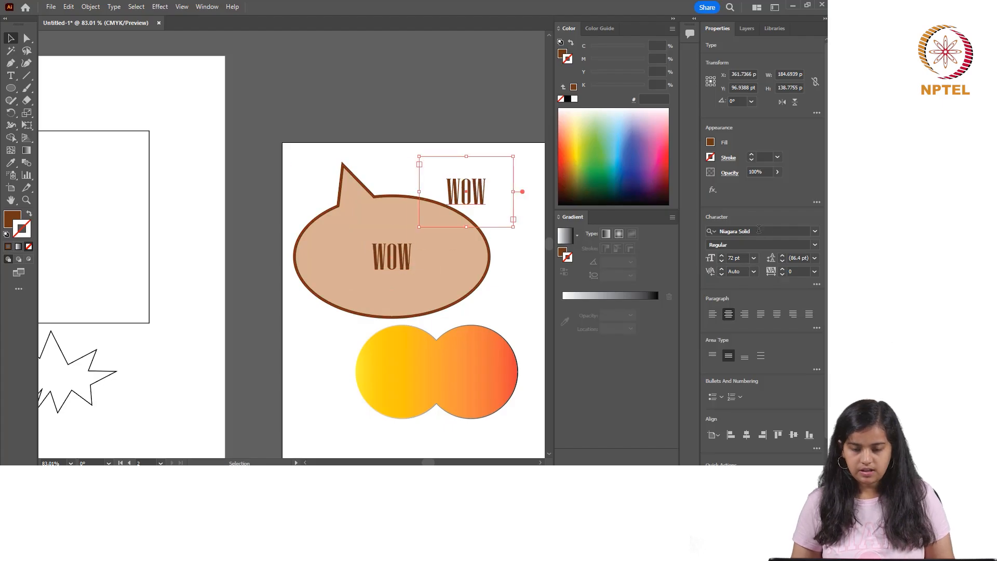
left_click(815, 232)
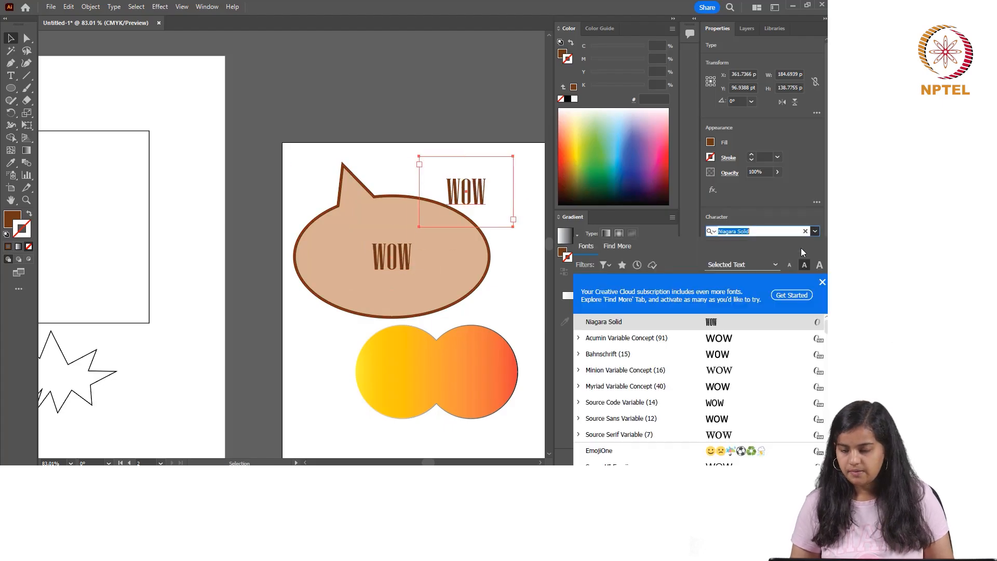
left_click(725, 359)
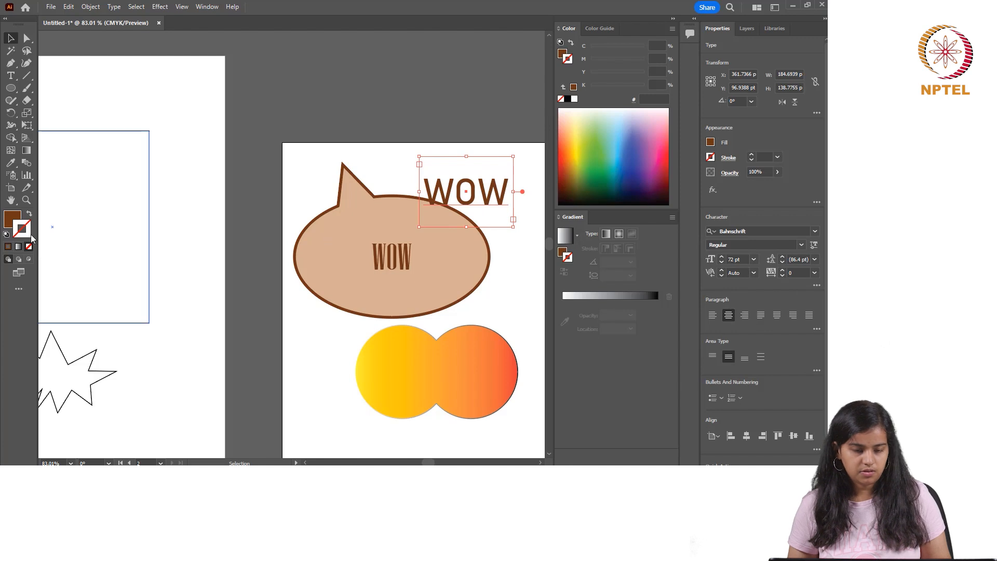
Give the copied WOW text a black 1 pt stroke and move it toward the artboard's upper-right corner.
left_click(604, 156)
mouse_move(600, 159)
left_mouse_down()
mouse_move(610, 151)
mouse_move(640, 172)
mouse_move(675, 165)
mouse_move(601, 181)
mouse_move(582, 209)
left_mouse_up()
left_click_drag(447, 188, 469, 159)
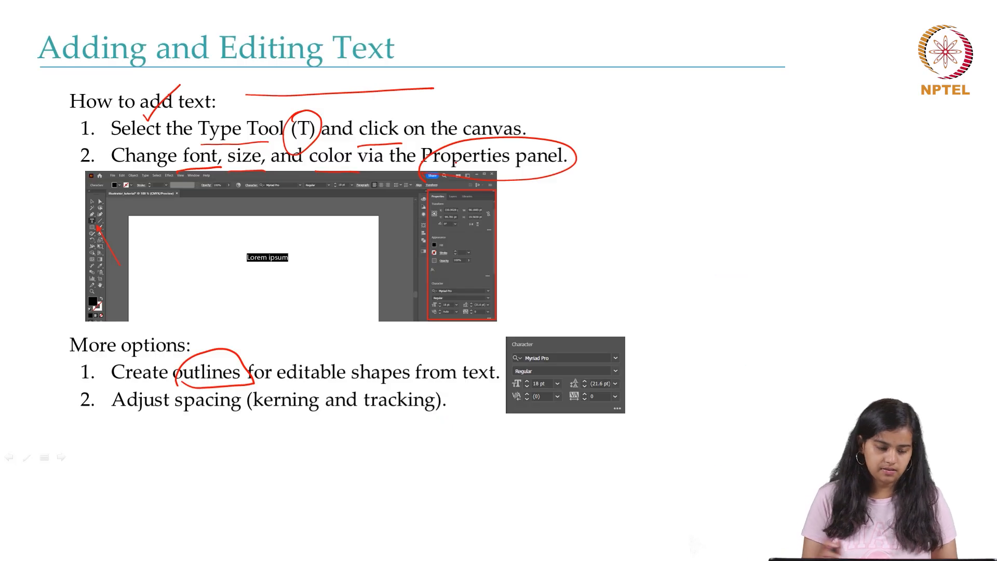
Underline the spacing, kerning and tracking option on the slide, and return to Illustrator.
left_click_drag(165, 414, 318, 416)
left_click_drag(382, 418, 443, 415)
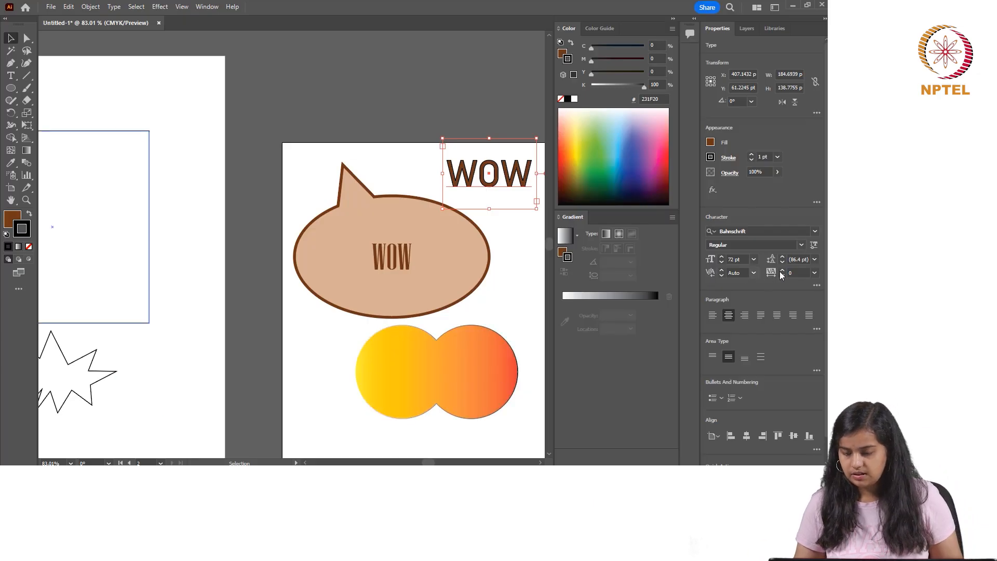
Set the tracking of the copied WOW text to 4, and check its leading and kerning options.
left_click(815, 259)
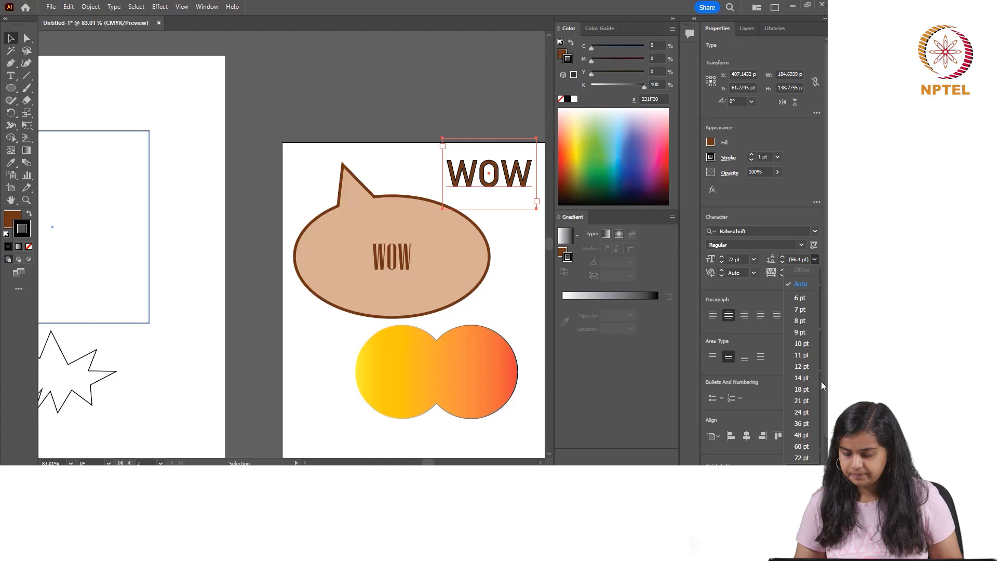
left_click(814, 274)
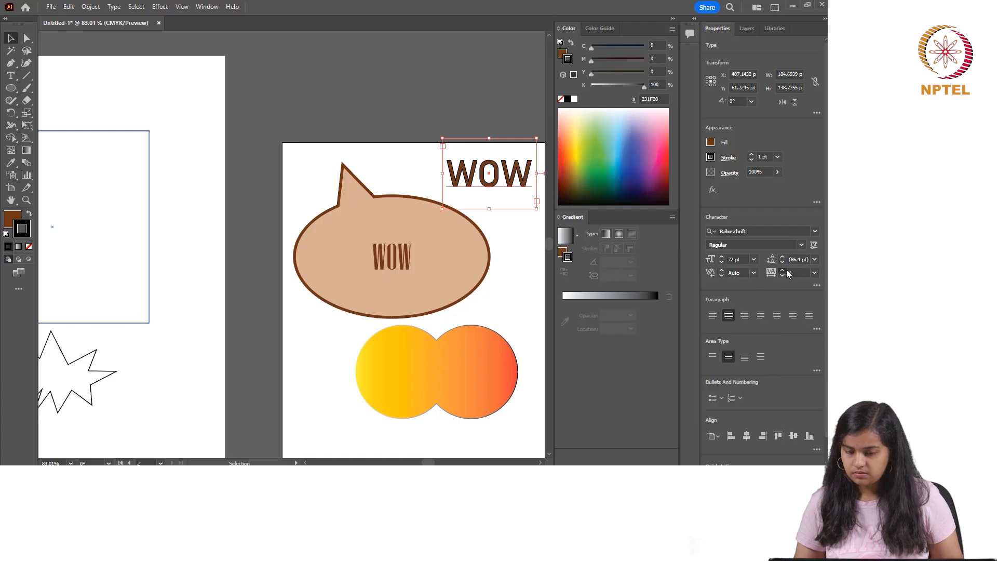
left_click(813, 274)
left_click(815, 275)
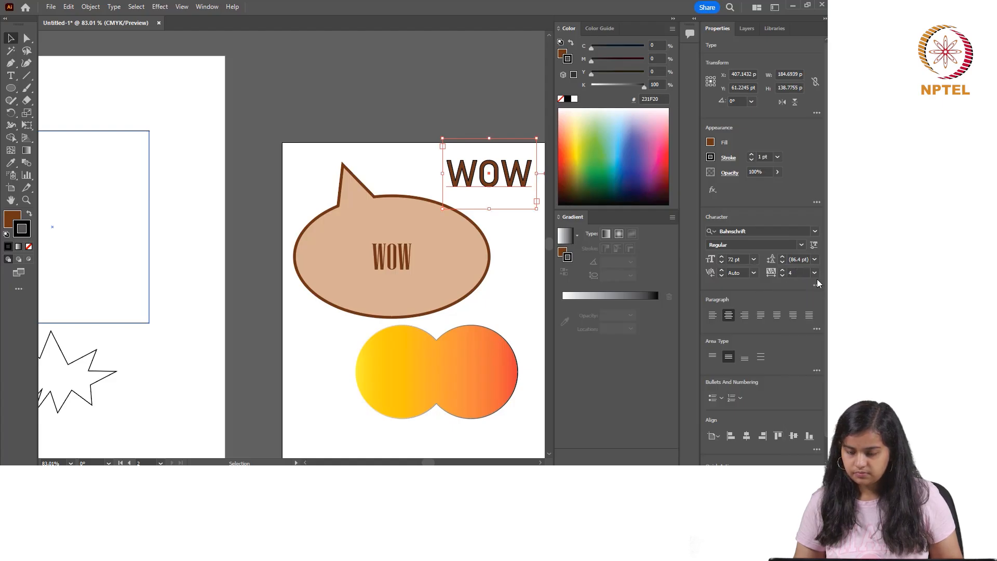
left_click(814, 274)
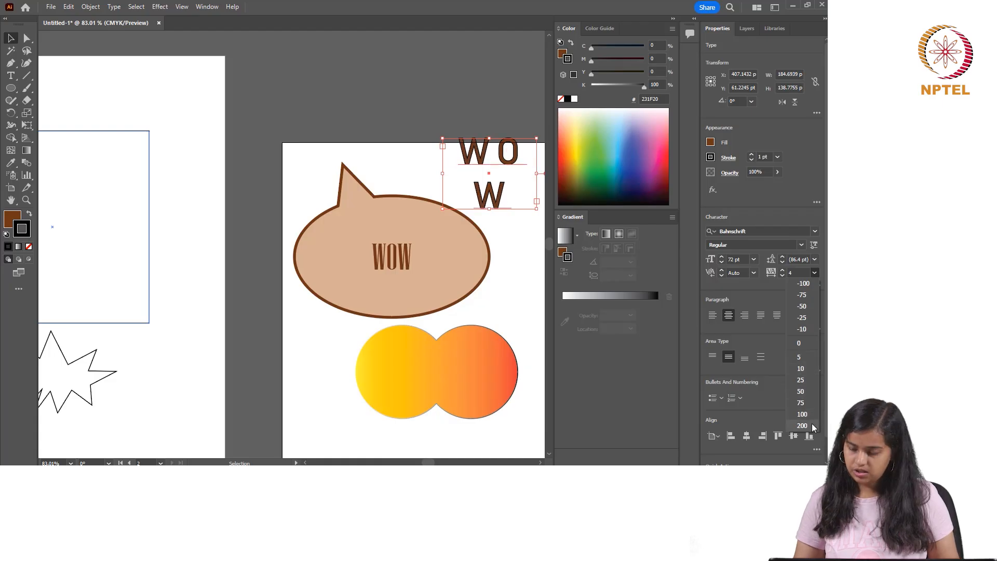
left_click(753, 273)
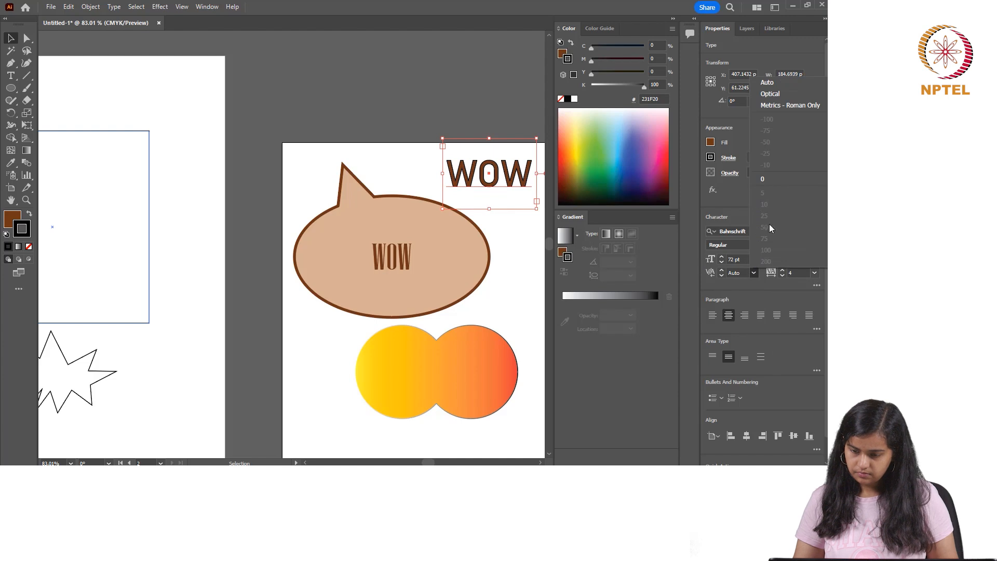
Switch to the slides, advance to Exporting Your Work, tick its heading, and return to Illustrator.
key("alt+Tab")
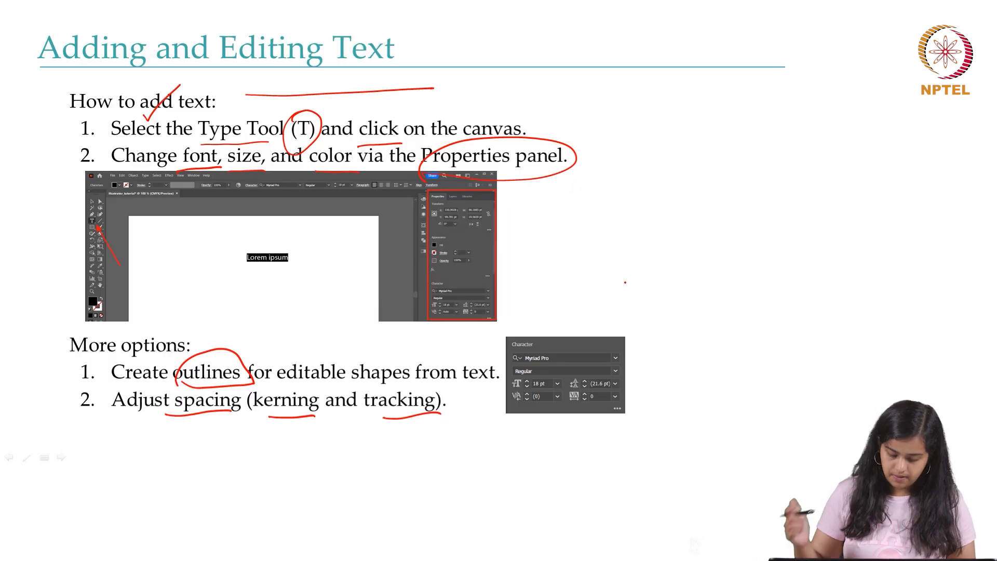
key("Right")
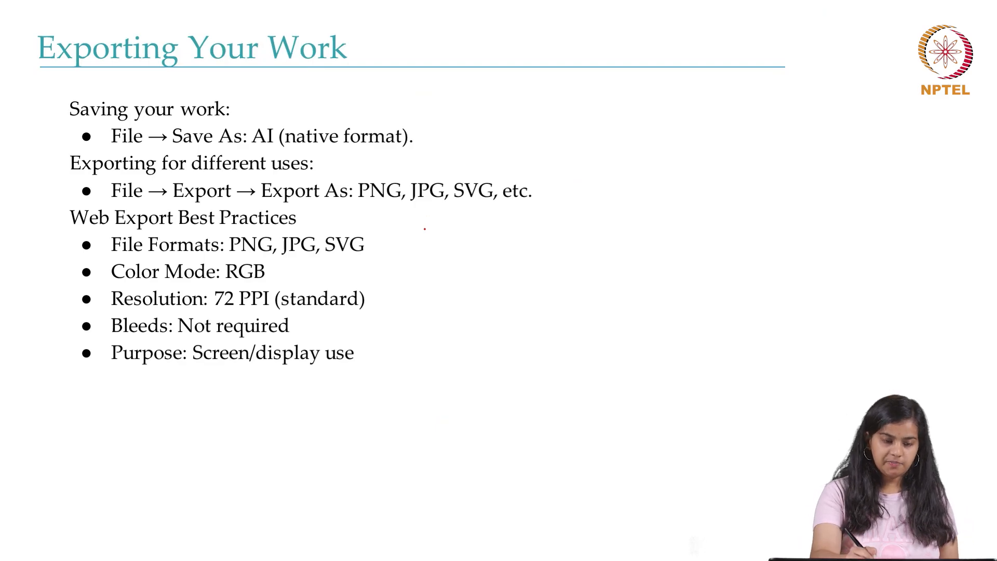
left_click_drag(285, 98, 330, 63)
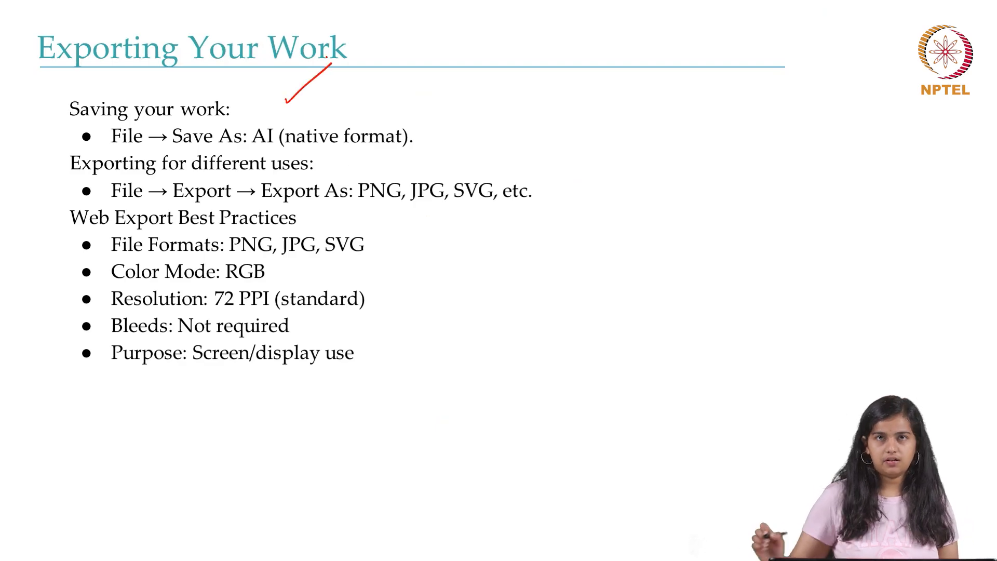
key("alt+Tab")
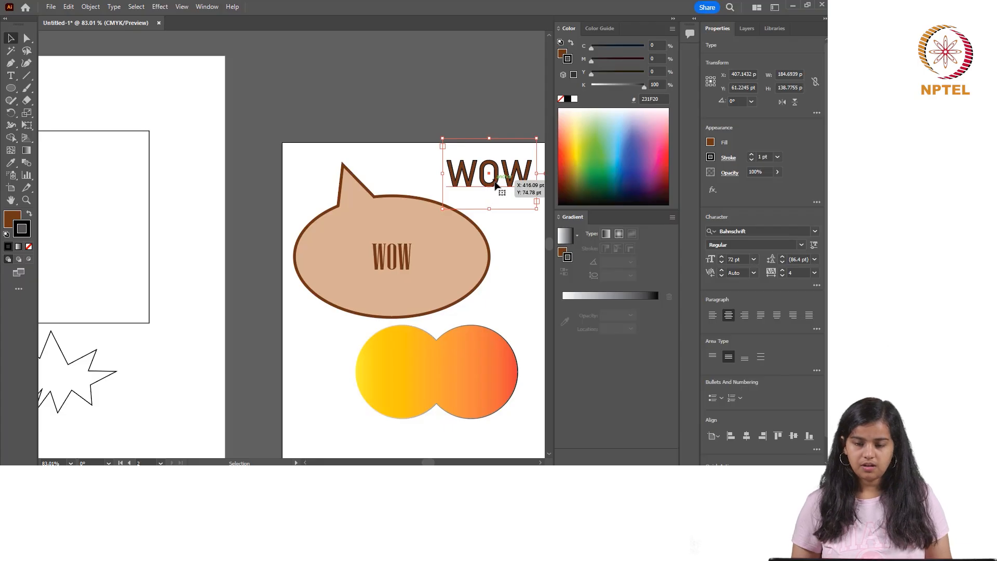
Hide the copied WOW text and the orange gradient shape in the artboard 2 layer.
left_click(738, 29)
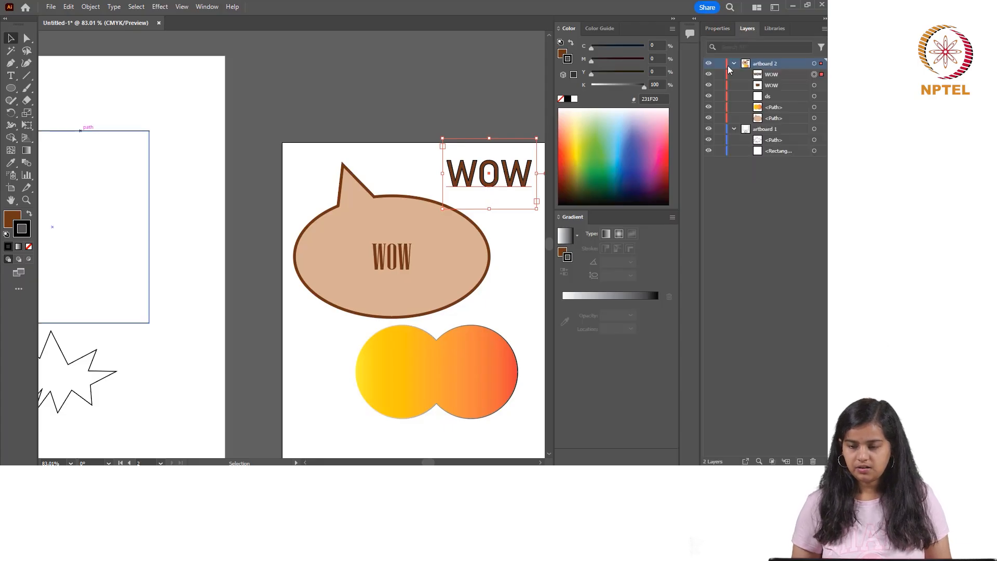
left_click(708, 74)
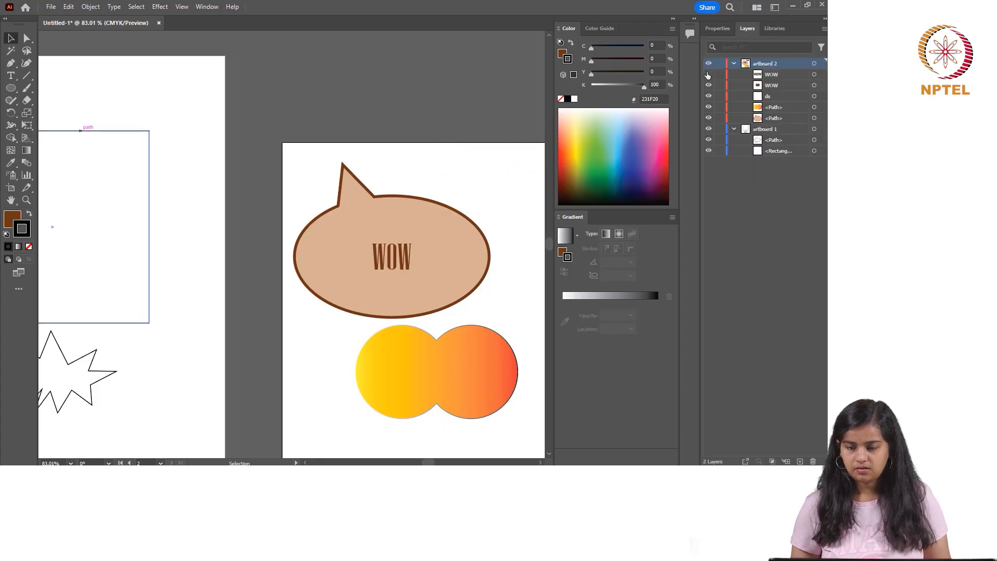
left_click(470, 368)
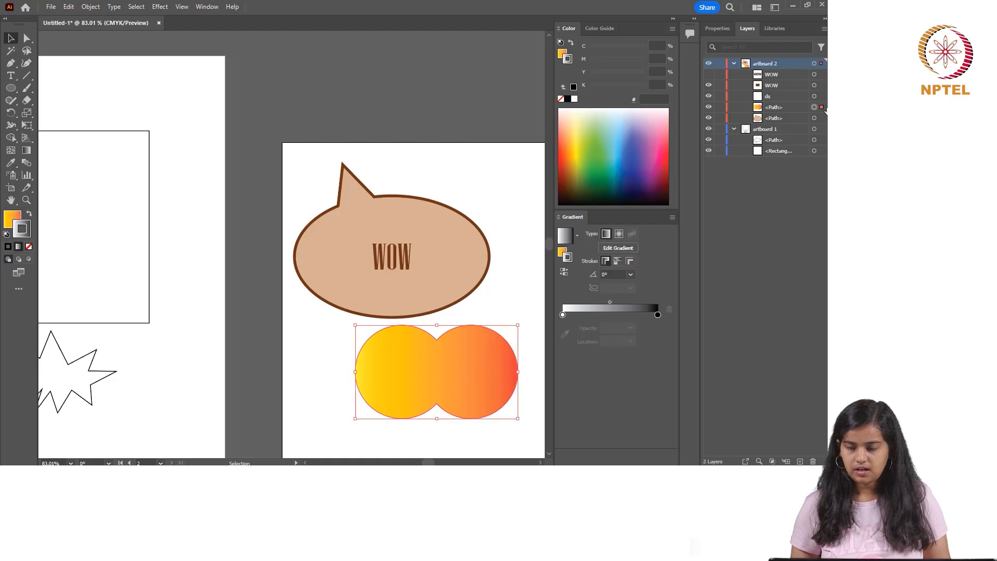
left_click(719, 107)
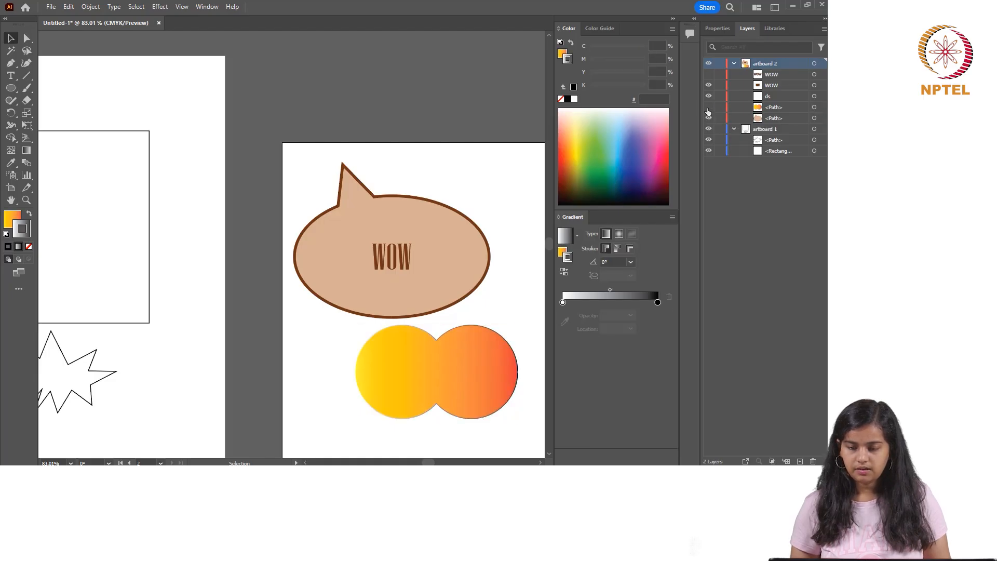
left_click(708, 107)
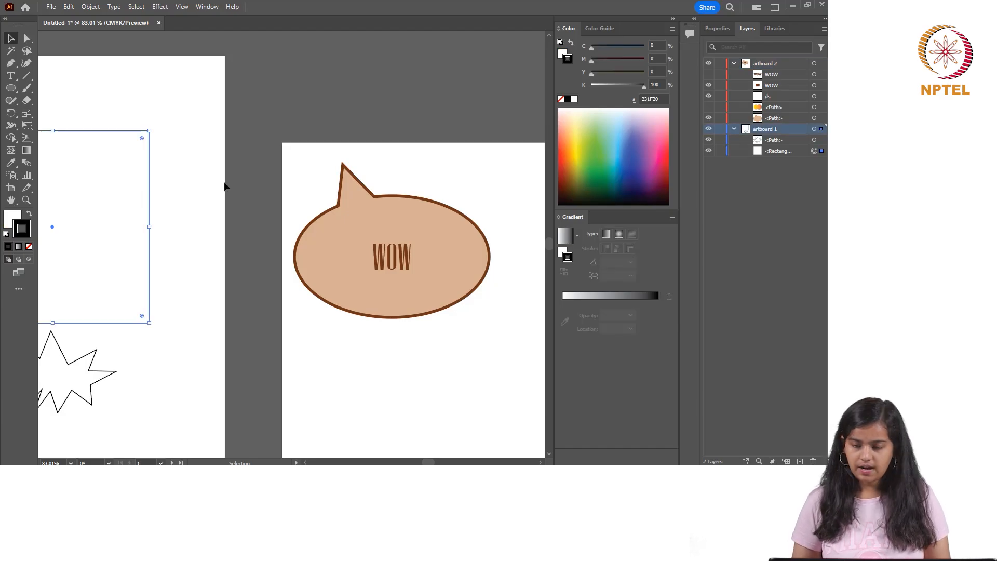
Hide the rectangle and the spiky starburst path in the artboard 1 layer.
left_click(708, 150)
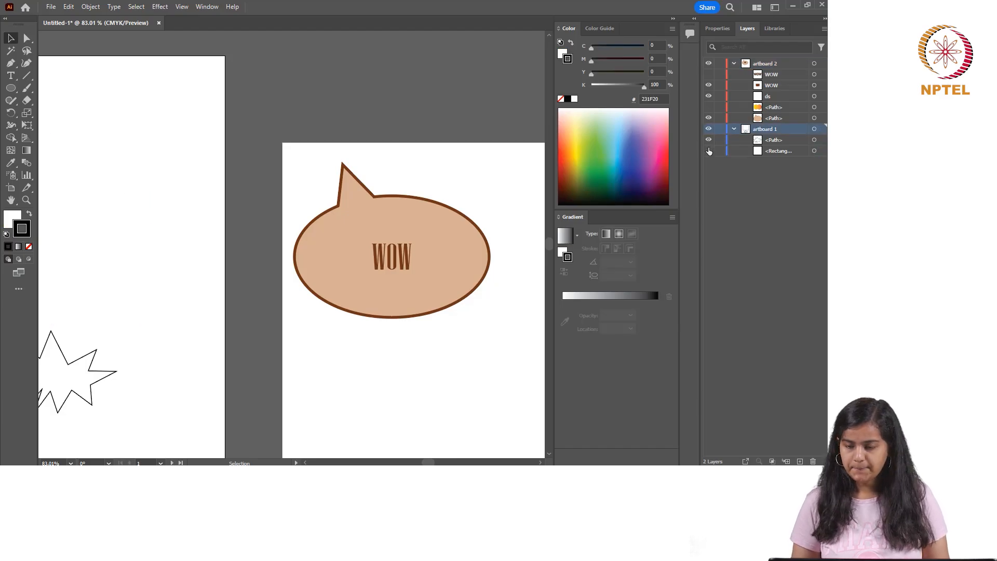
left_click(59, 361)
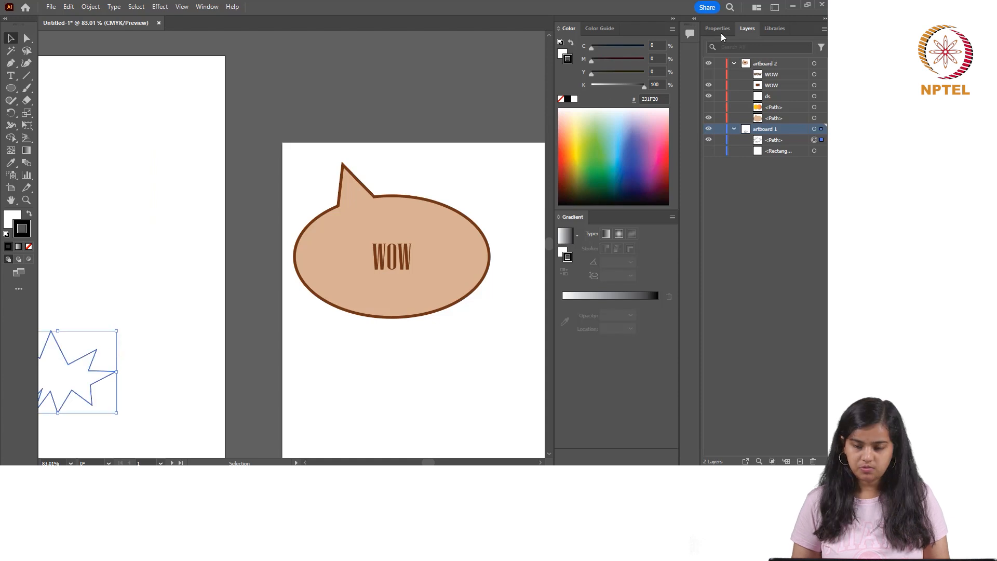
left_click(709, 140)
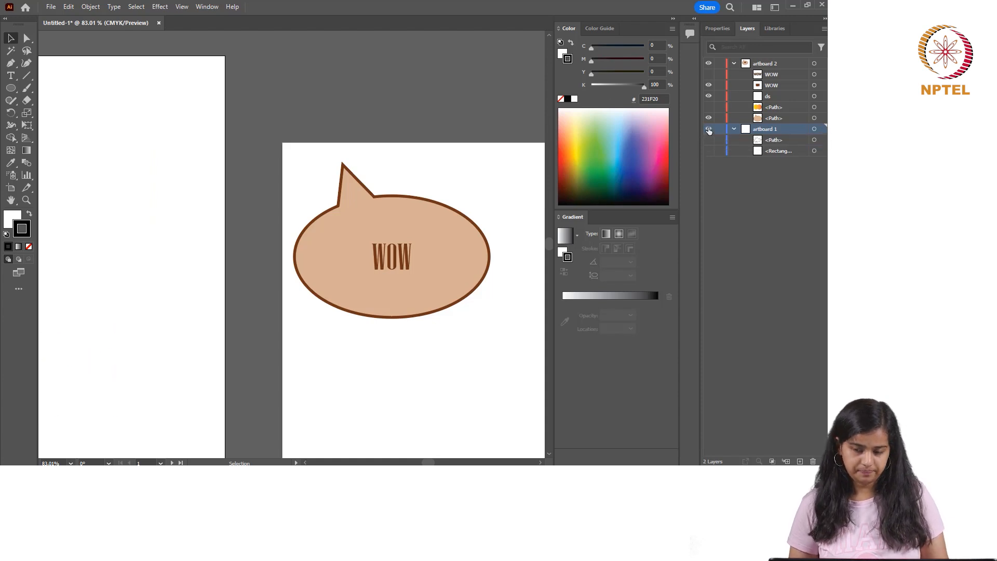
left_click(708, 129)
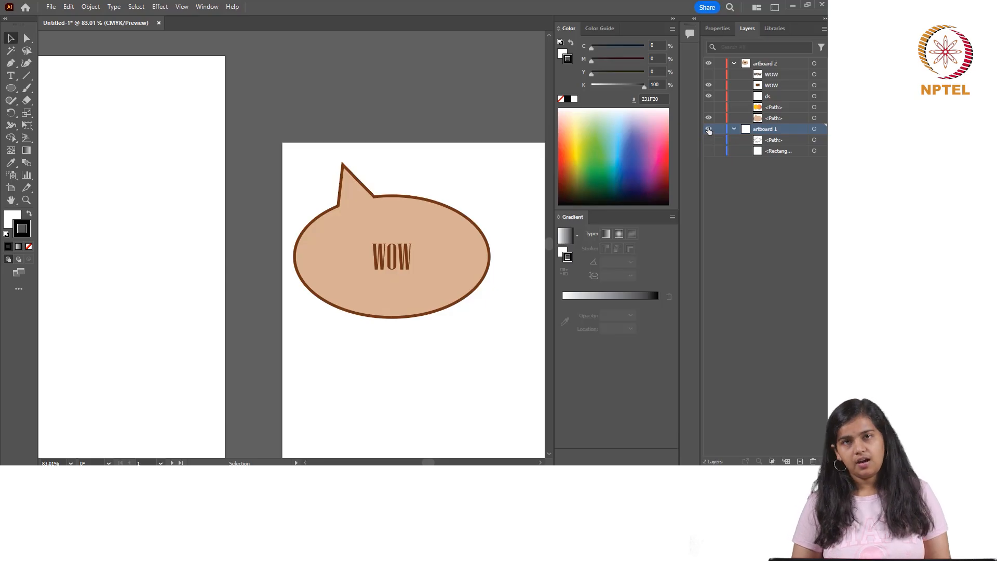
Delete the empty first artboard, and move and shrink the remaining artboard to fit closely around the speech bubble.
left_click(11, 188)
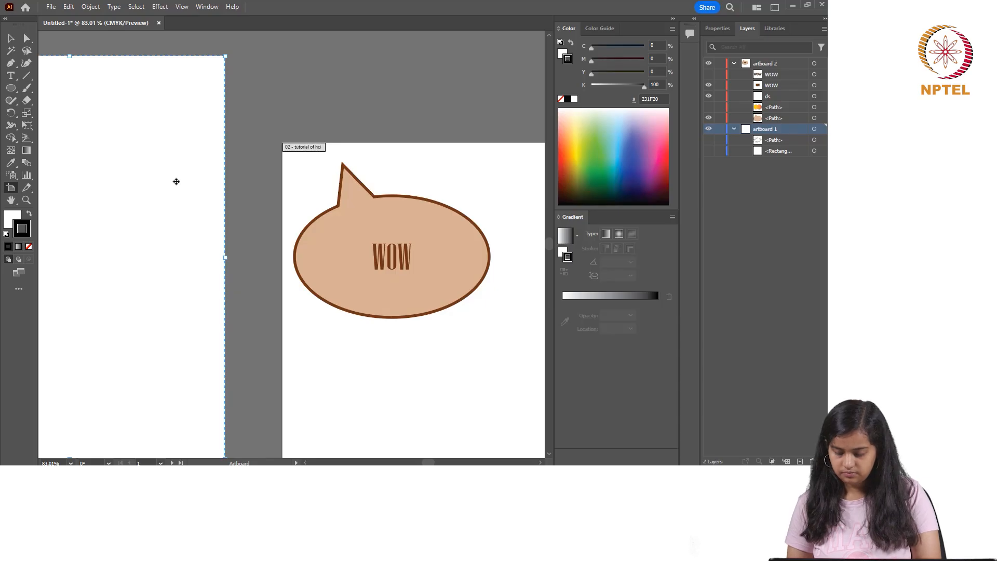
key("Delete")
left_click_drag(399, 360, 256, 284)
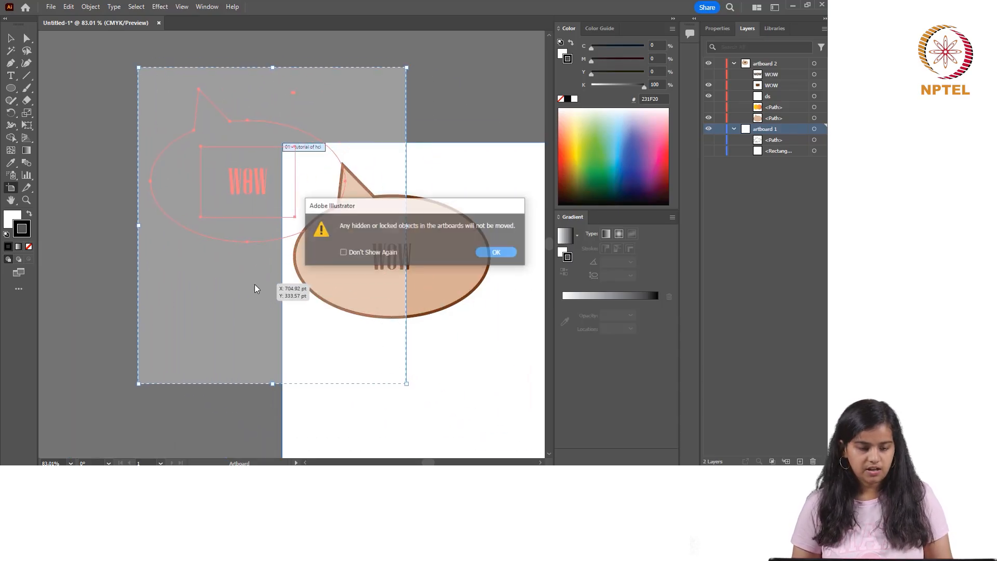
left_click(496, 251)
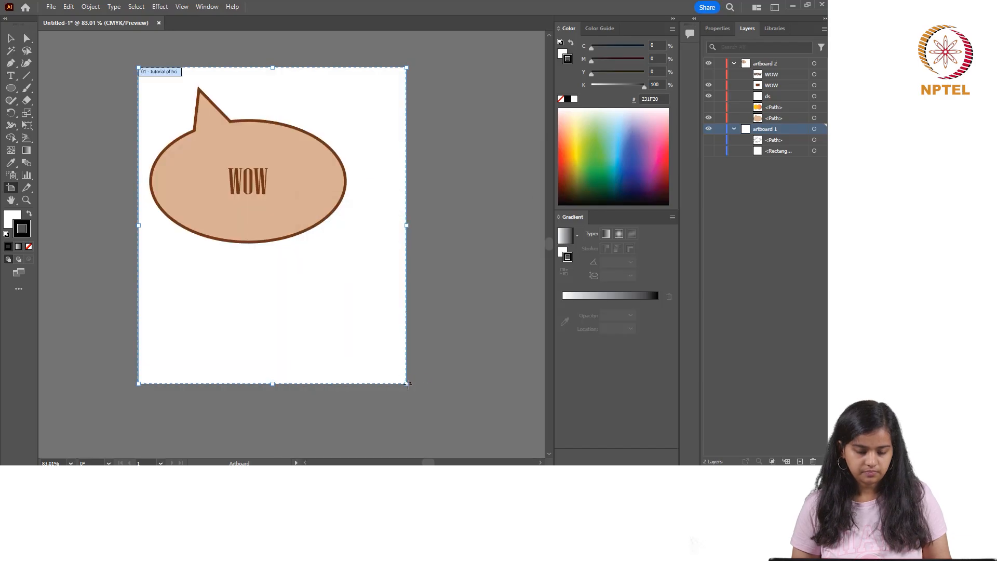
left_click_drag(407, 383, 362, 260)
Scale the speech bubble down proportionally and recentre it behind the WOW text.
left_click(11, 39)
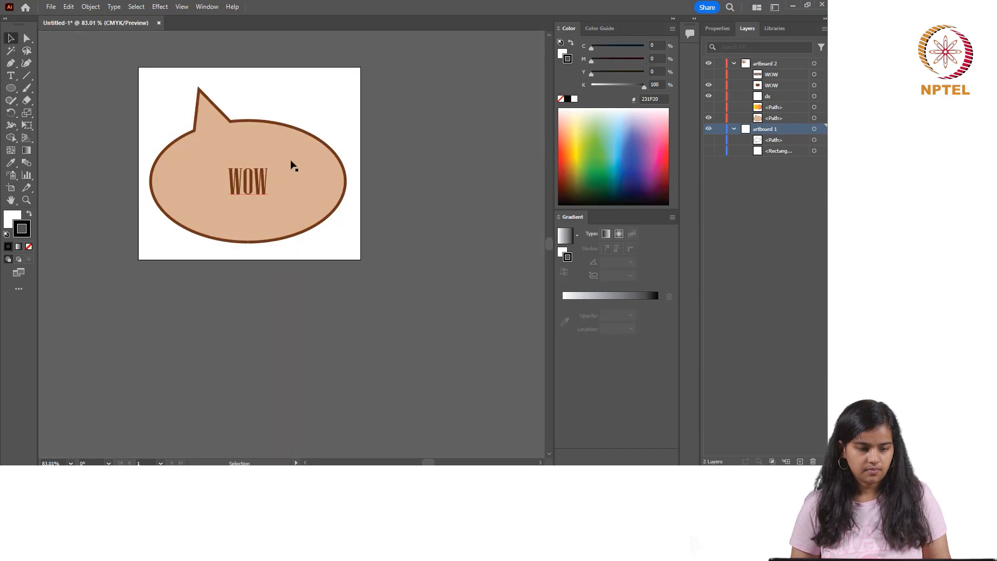
left_click(290, 164)
left_click(320, 152)
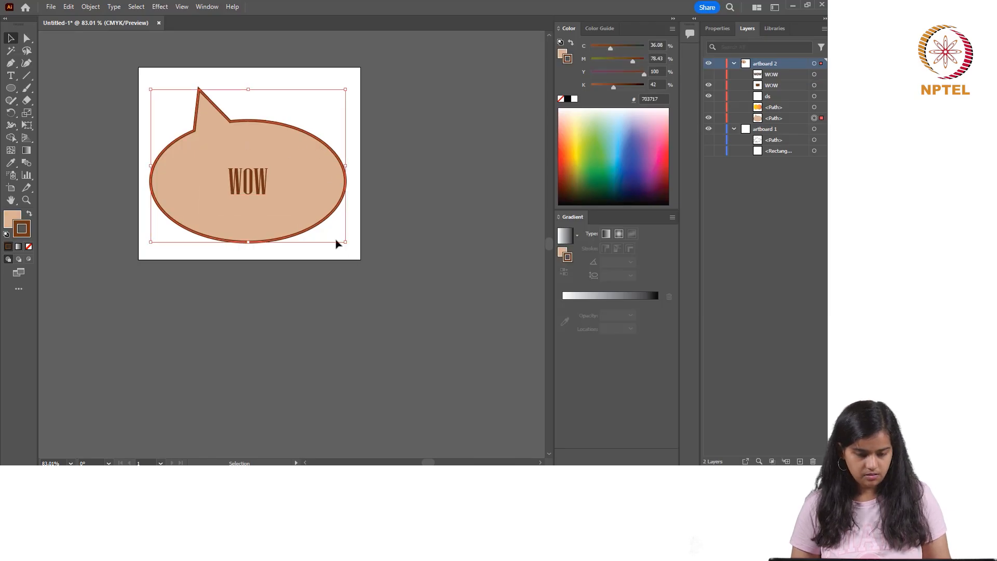
left_click_drag(344, 242, 289, 192)
left_click_drag(197, 137, 218, 154)
Draw two closed triangular spikes with the Pen tool along the bubble's top and upper-right edge.
key("p")
left_click(232, 137)
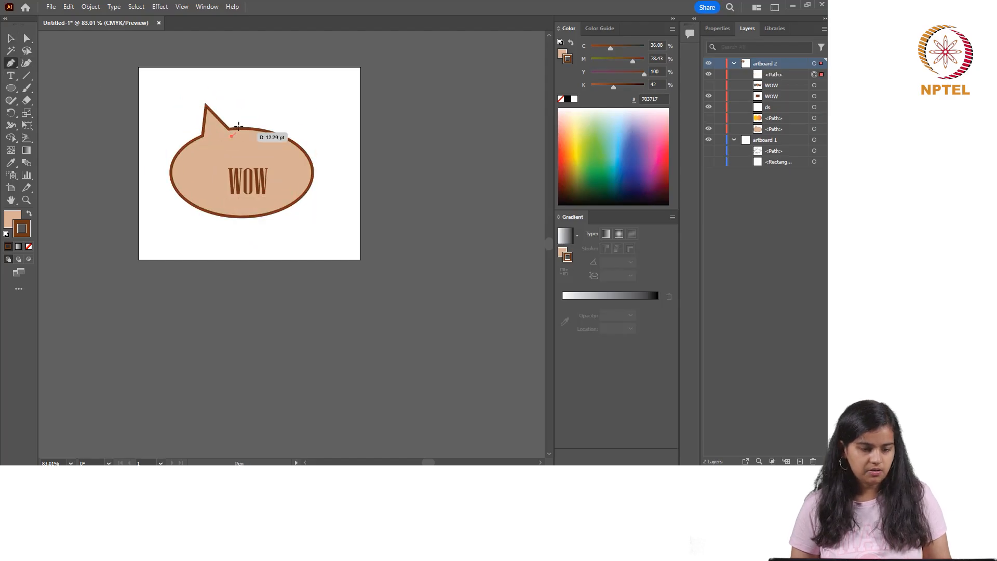
left_click(259, 85)
left_click(270, 135)
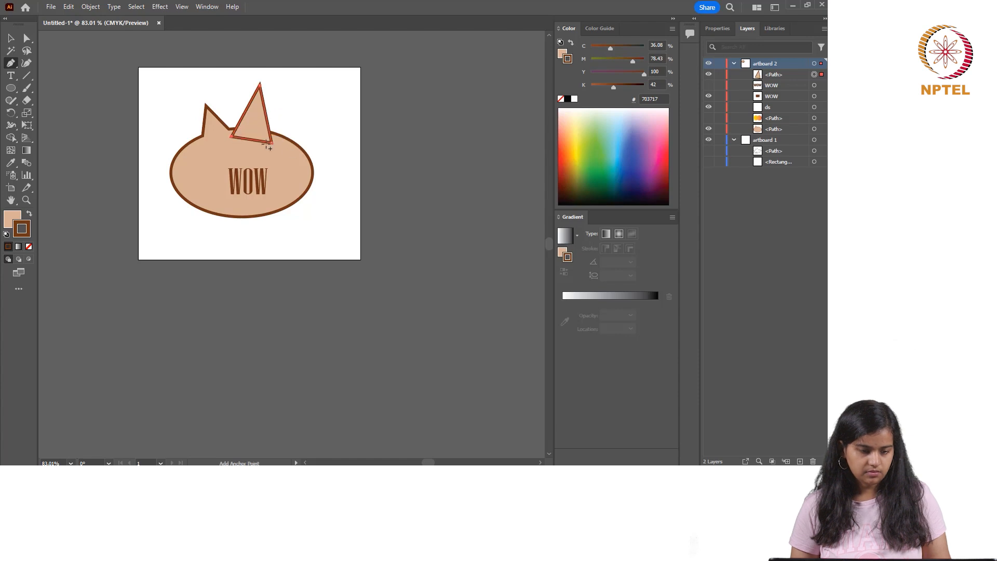
left_click(259, 141)
left_click(332, 97)
left_click(302, 170)
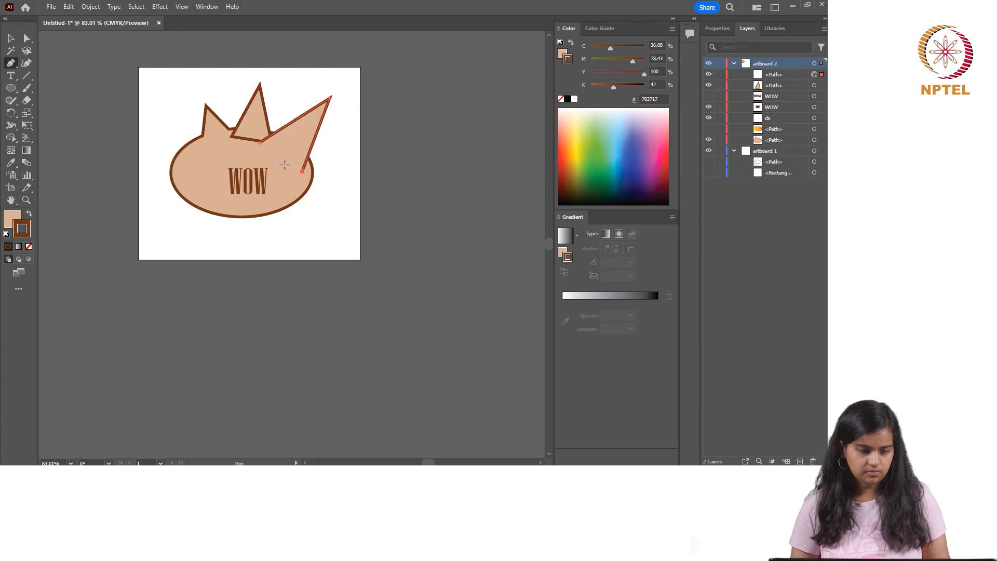
left_click(260, 141)
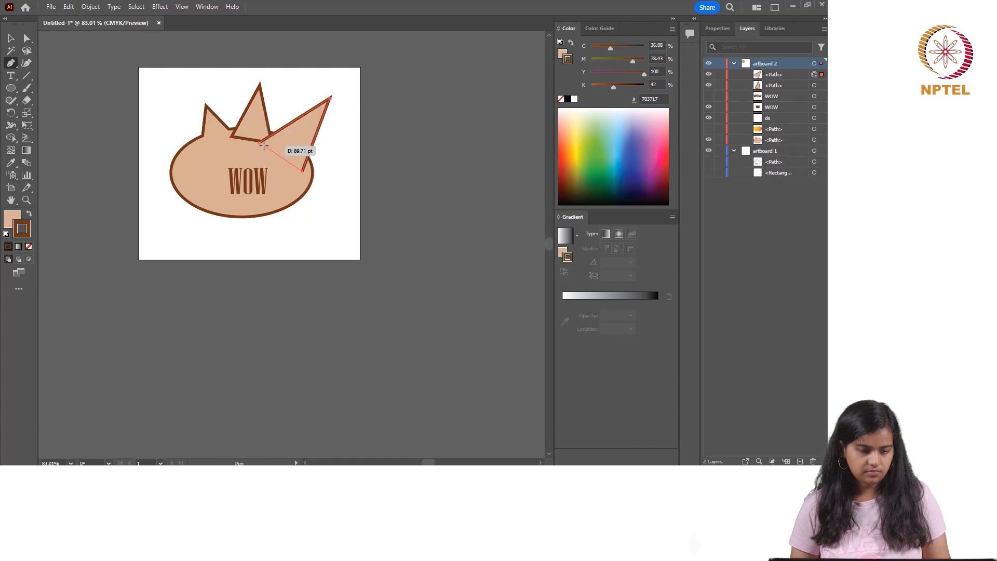
Draw two more closed triangular spikes with the Pen tool on the bubble's right and lower-right edge.
left_click(287, 163)
left_click(352, 169)
left_click(287, 195)
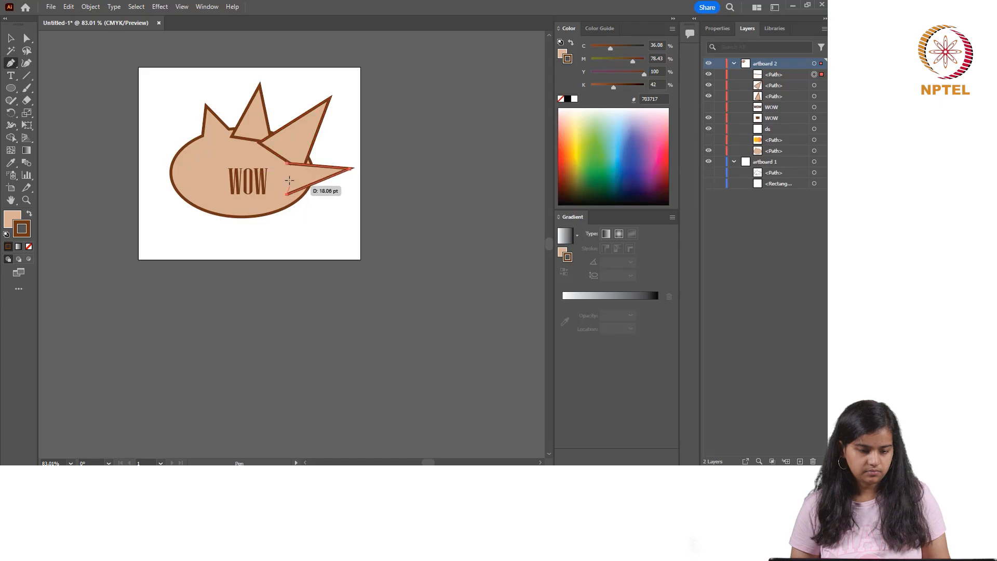
left_click(287, 164)
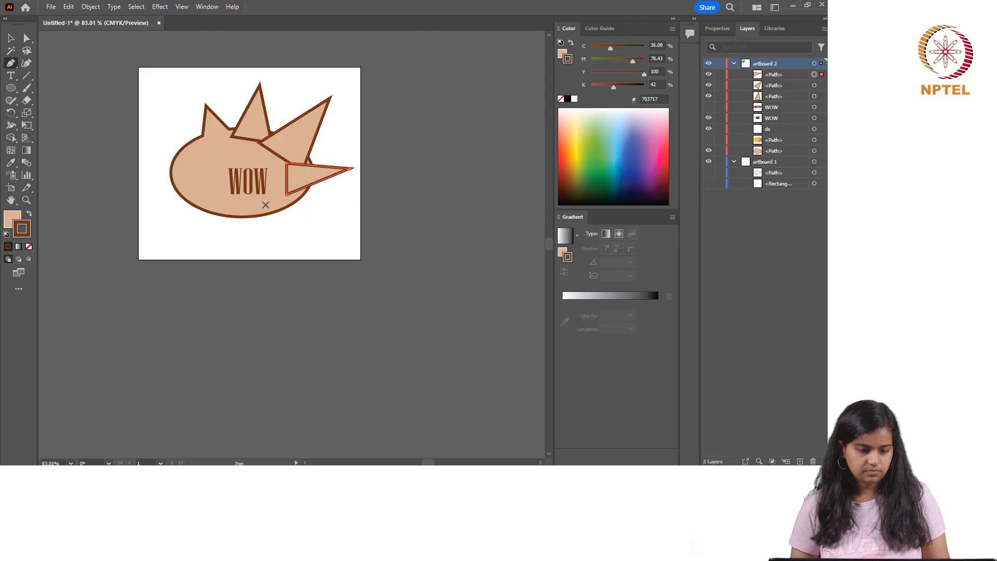
left_click(266, 204)
left_click_drag(299, 188, 317, 245)
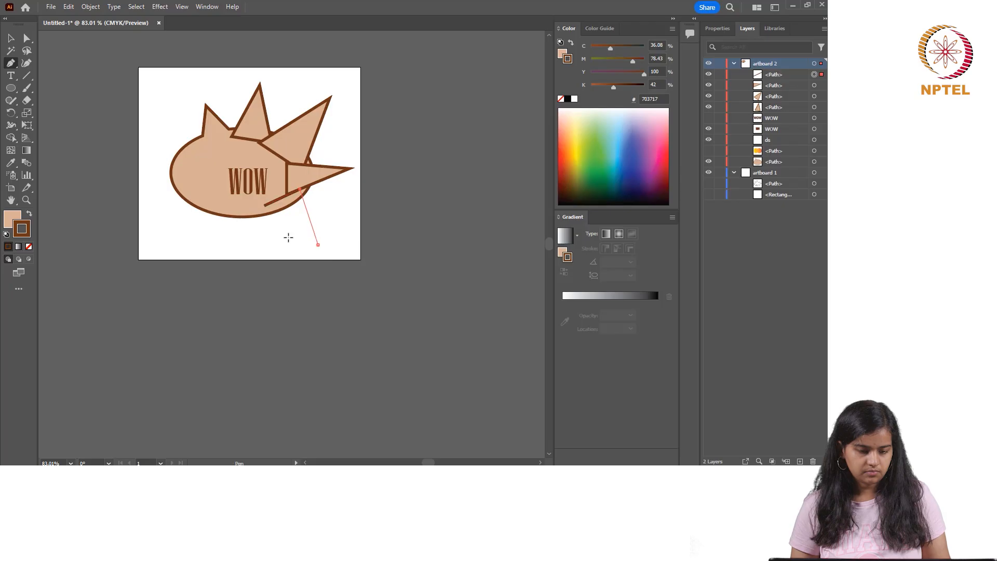
left_click(319, 246)
left_click(266, 204)
Draw closed triangular spikes with the Pen tool at the bubble's bottom and to the left of it along the lower edge.
left_click(231, 203)
left_click(271, 200)
left_click(258, 245)
left_click(231, 203)
left_click(198, 189)
left_click(238, 199)
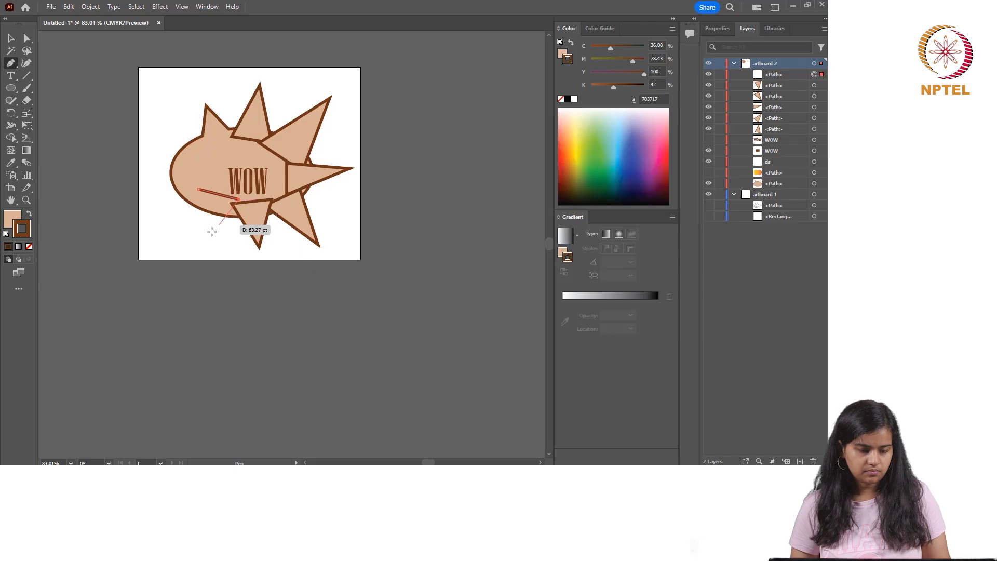
left_click(207, 235)
left_click(198, 189)
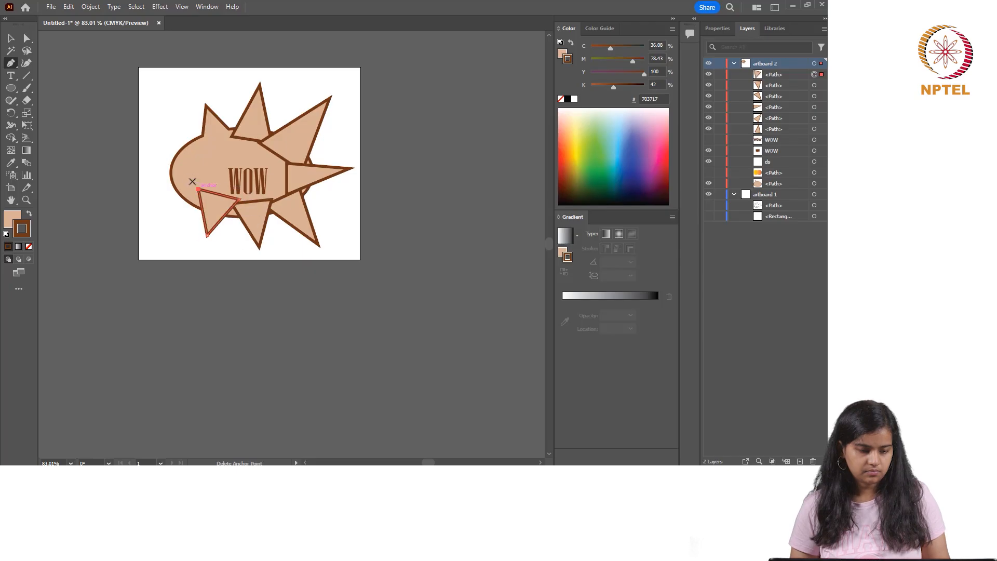
Draw three more closed triangular spikes with the Pen tool on the bubble's lower-left, left and upper-left edges.
left_click(183, 173)
left_click(206, 200)
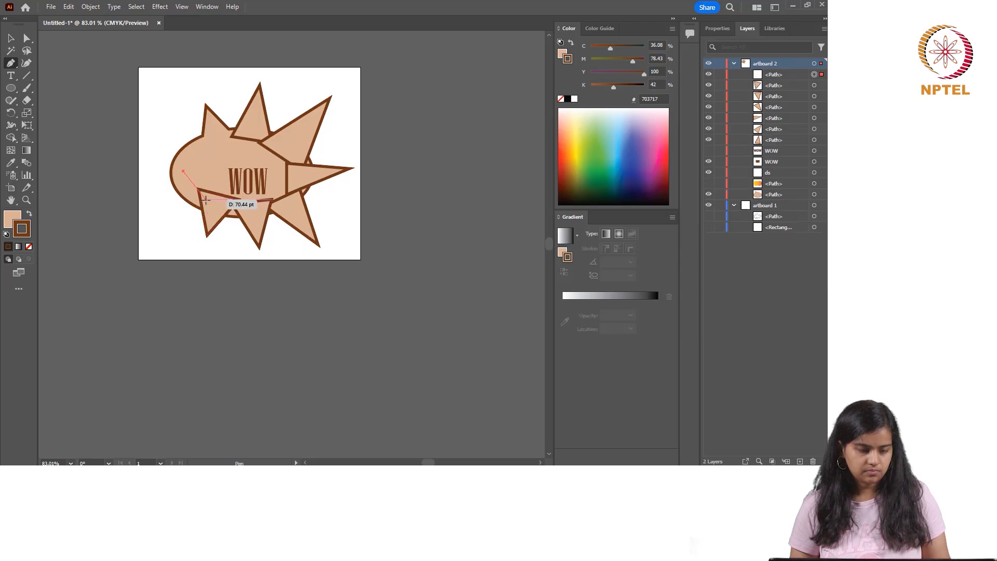
left_click(161, 216)
left_click(183, 172)
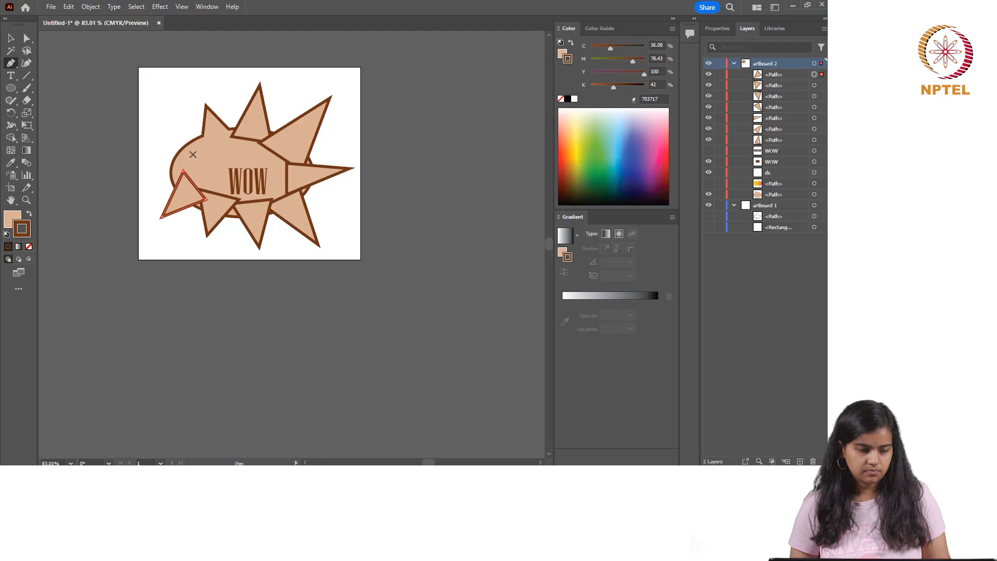
left_click(188, 186)
left_click(147, 157)
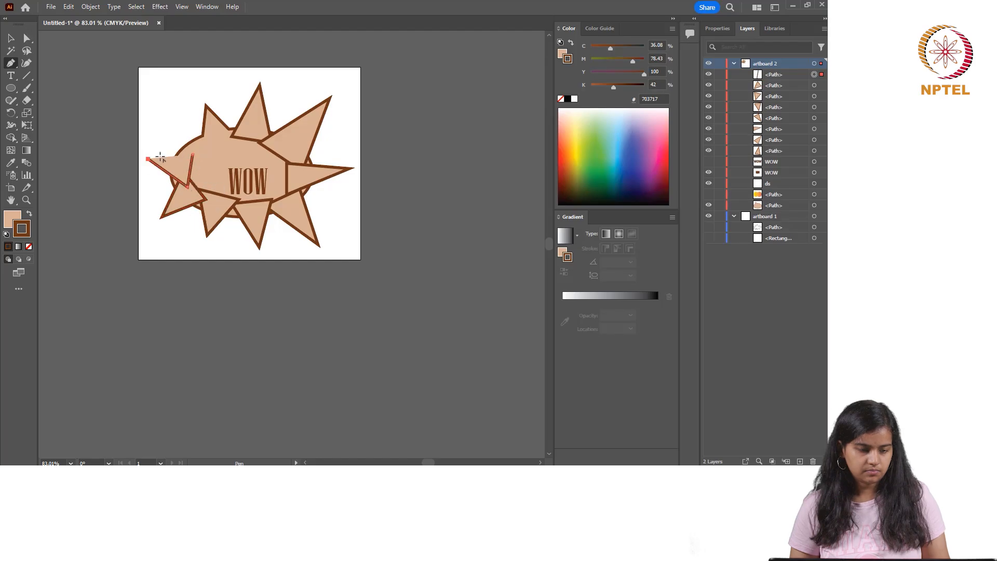
left_click(193, 154)
left_click(176, 115)
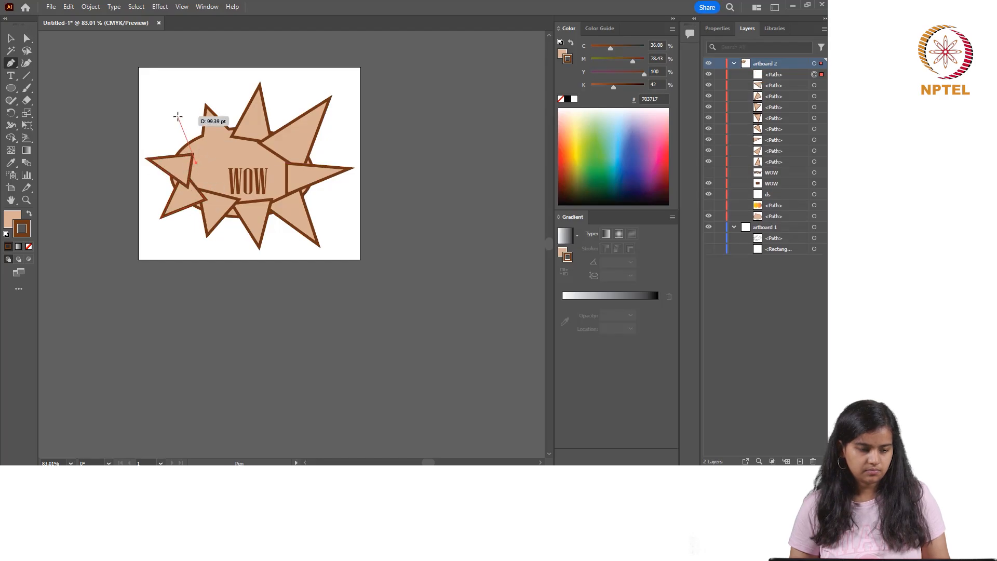
left_click(212, 141)
left_click(198, 161)
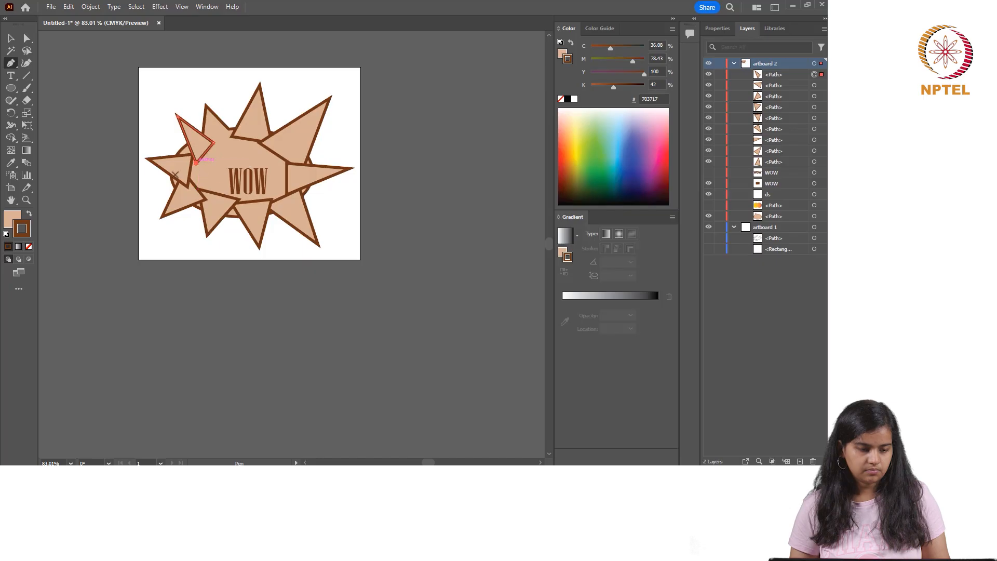
Reposition the spikes outward around the bubble so they surround its edge more evenly.
left_click(11, 39)
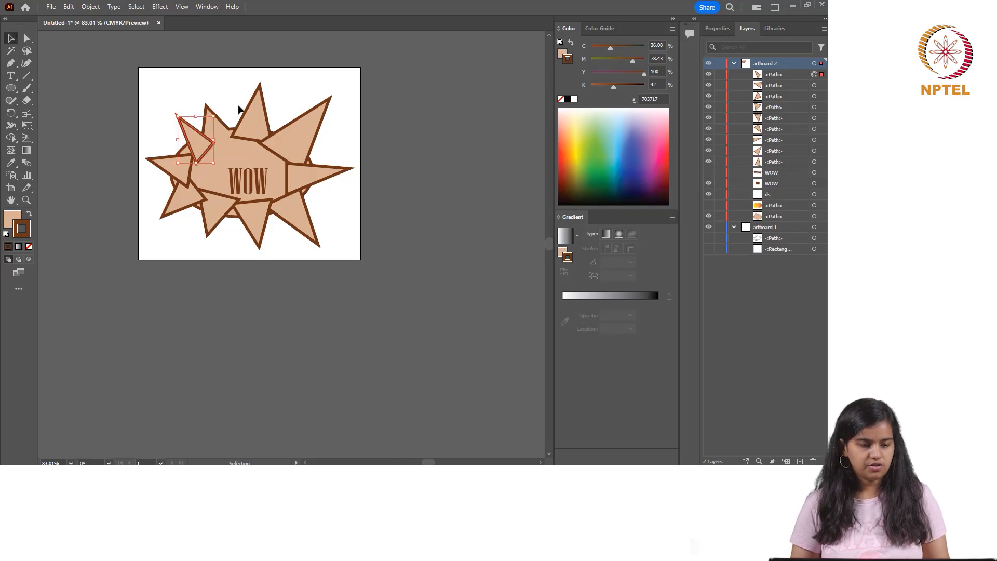
left_click_drag(191, 141, 186, 139)
left_click_drag(182, 178, 175, 170)
left_click_drag(185, 204, 270, 218)
left_click_drag(306, 187, 317, 195)
left_click_drag(294, 134, 224, 112)
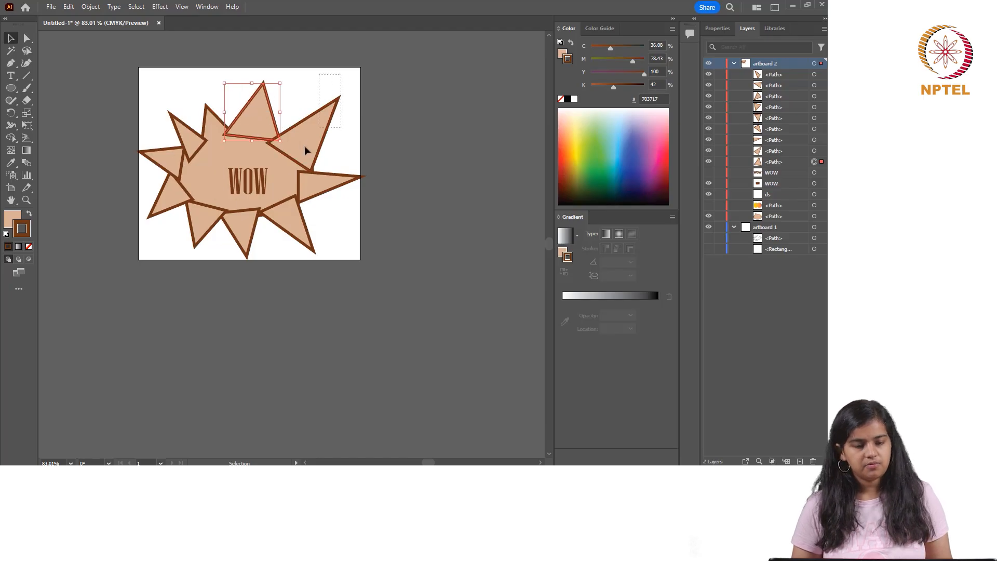
Select all the artwork and unite the bubble and its spikes into a single shape with Pathfinder.
key("ctrl+a")
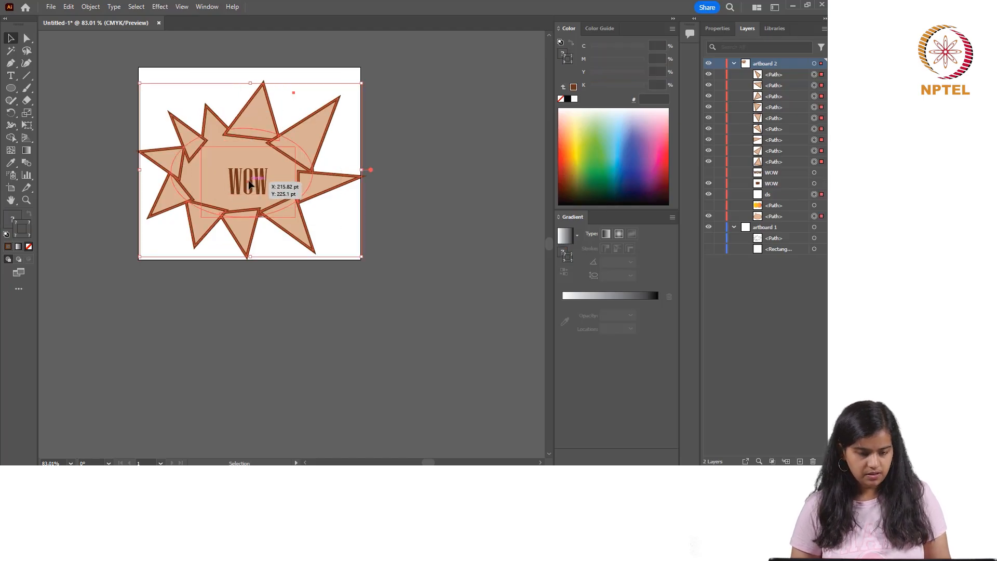
left_click(718, 29)
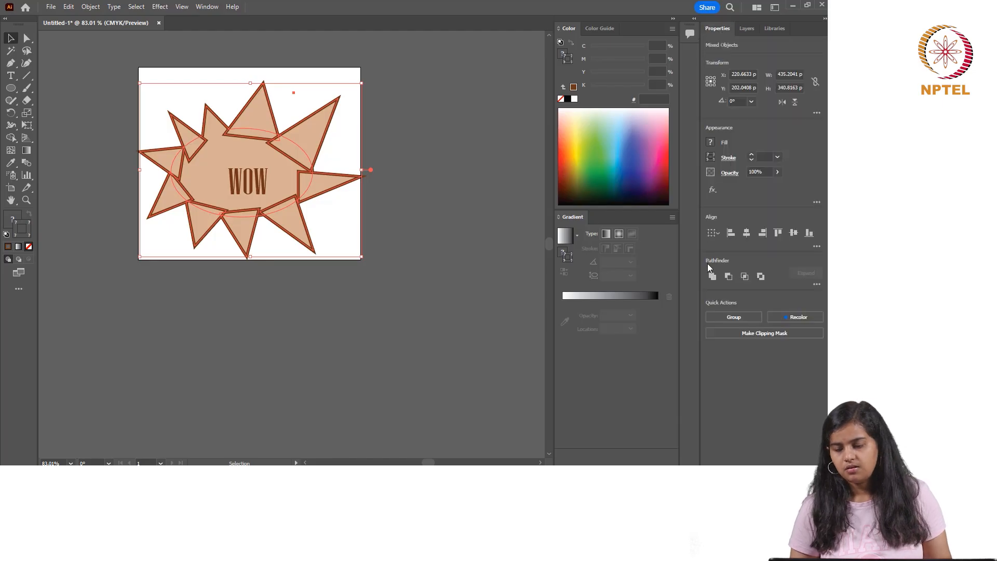
left_click(707, 278)
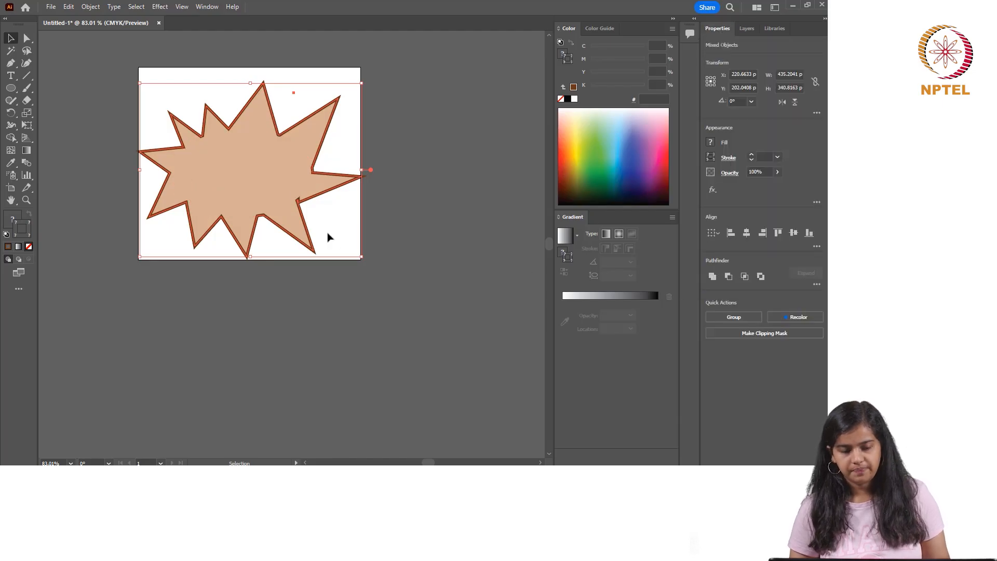
left_click(327, 217)
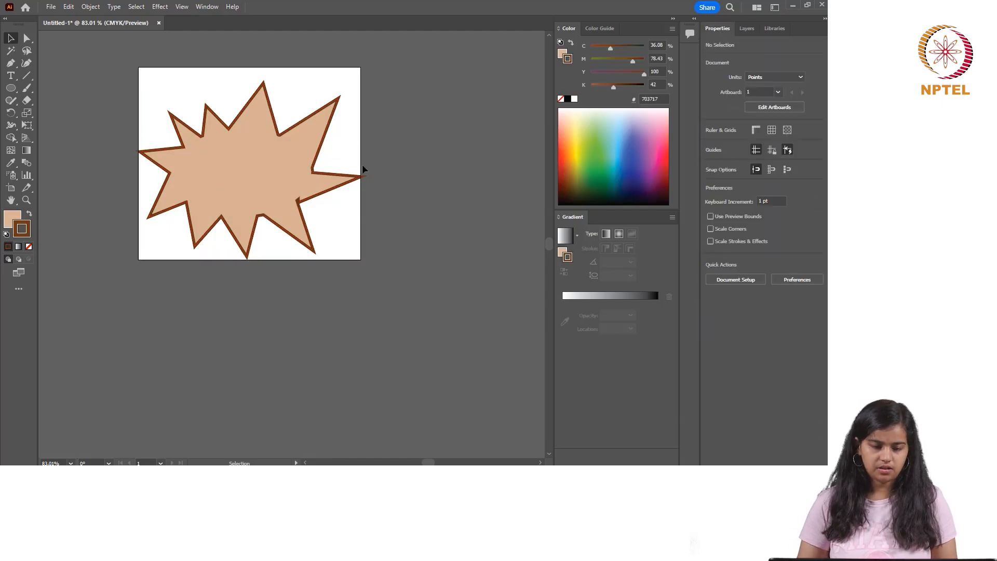
Scale the merged burst shape down to about 401 × 309 pt and recentre it on the artboard.
left_click(250, 182)
left_click_drag(361, 258, 343, 240)
left_click_drag(247, 172, 260, 176)
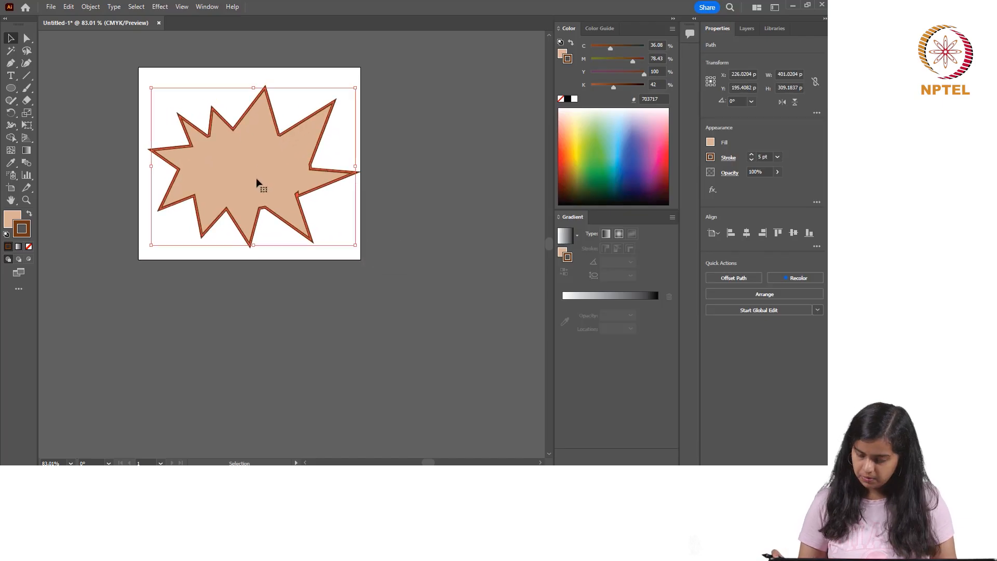
Delete the stray anchor point in the small kink between the burst's right and lower-right spikes.
key("ctrl+1")
key("ctrl+plus")
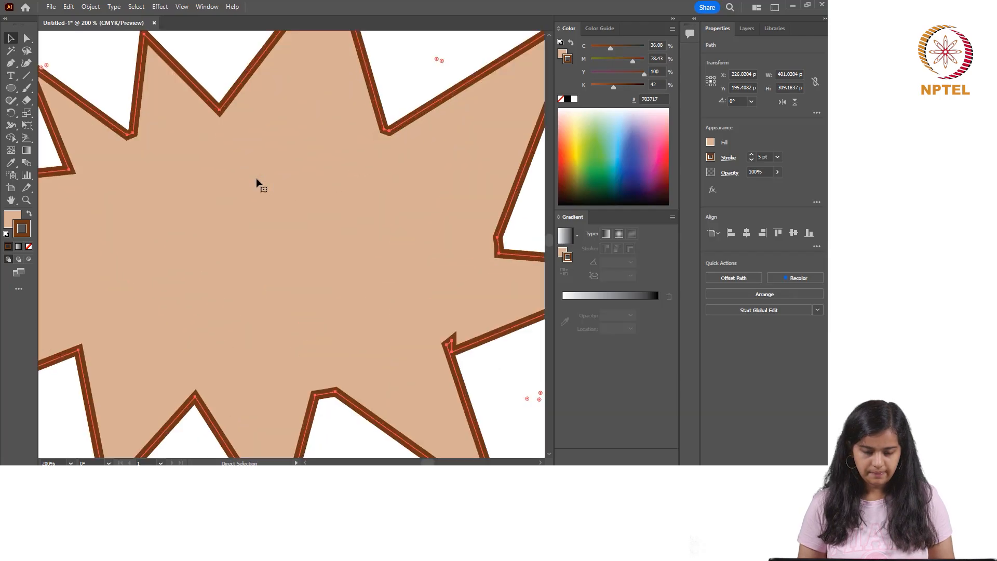
scroll(467, 223, "down", 5)
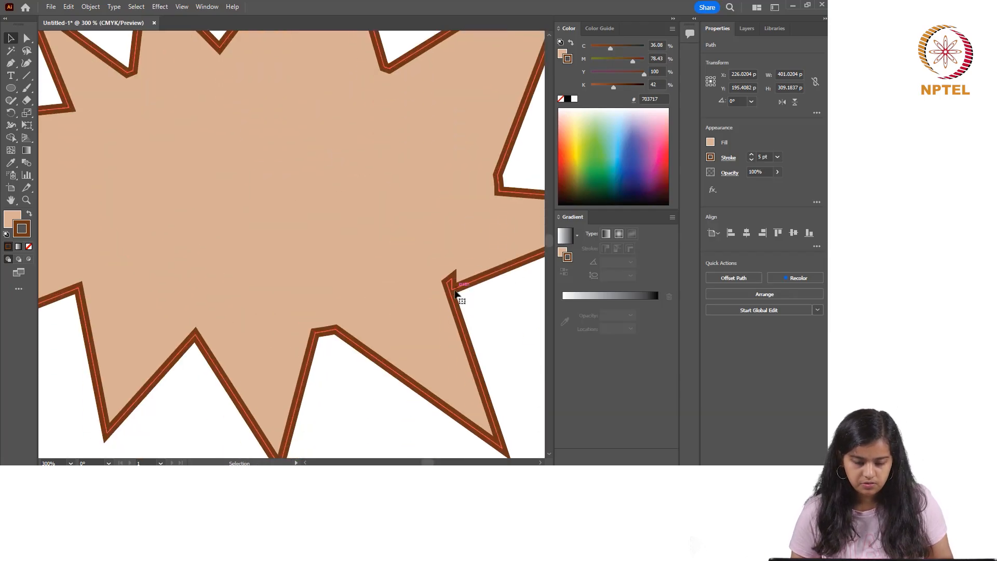
left_click(24, 38)
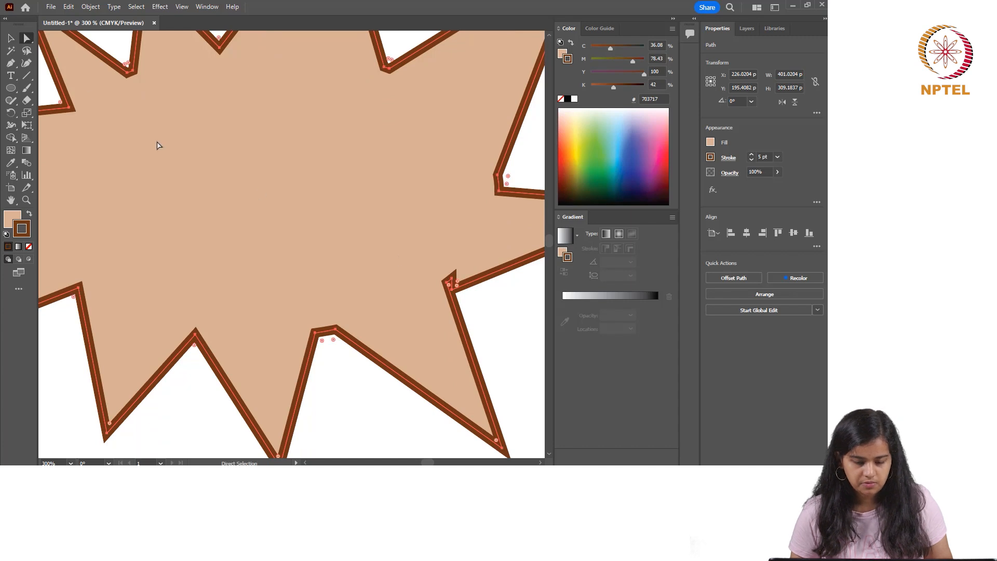
left_click(452, 283)
left_click_drag(445, 290, 448, 284)
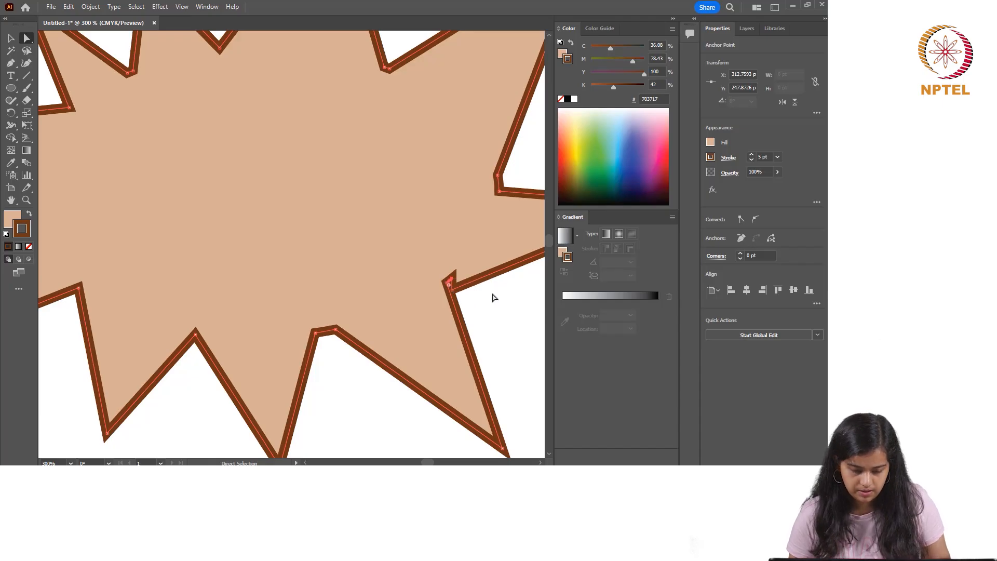
key("ctrl+a")
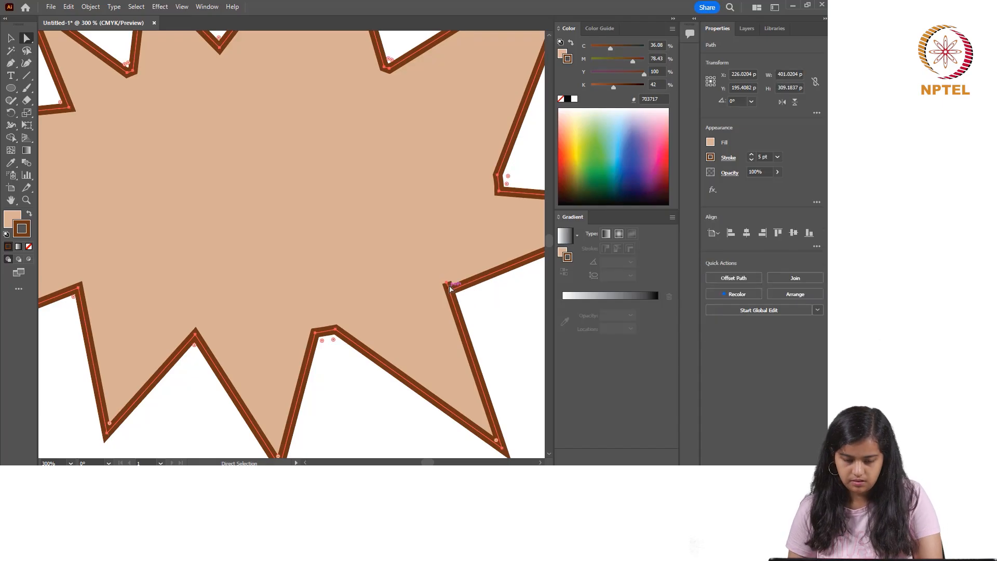
Adjust the open end anchor points at the notch between the right and lower-right spikes so the edges meet.
left_click(12, 38)
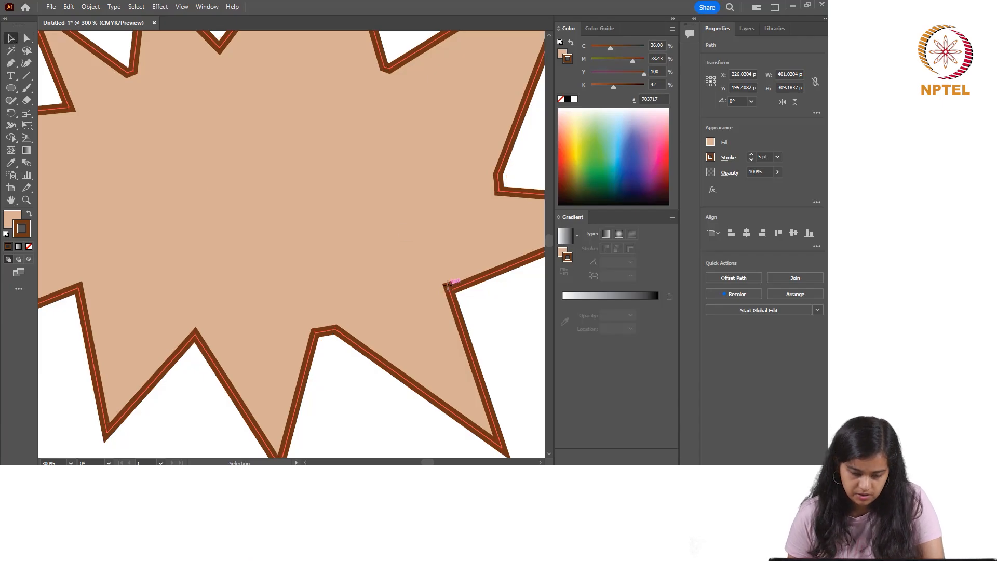
left_click(28, 40)
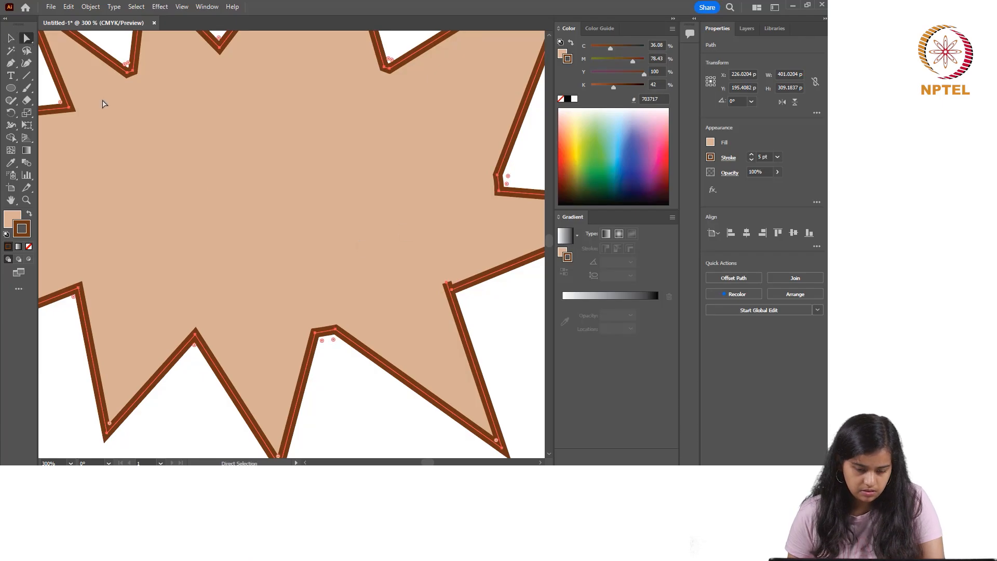
left_click_drag(446, 285, 453, 300)
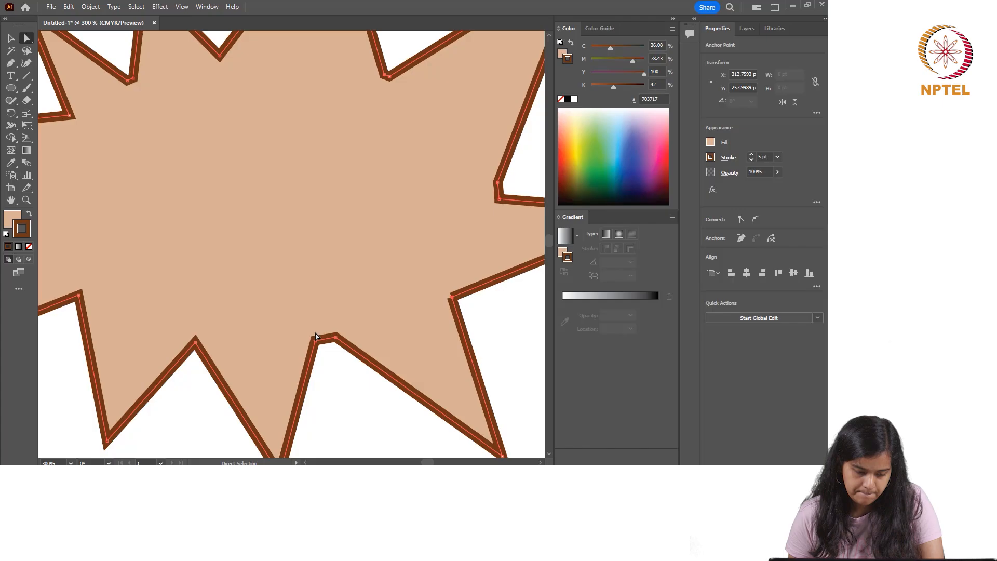
left_click_drag(468, 294, 464, 290)
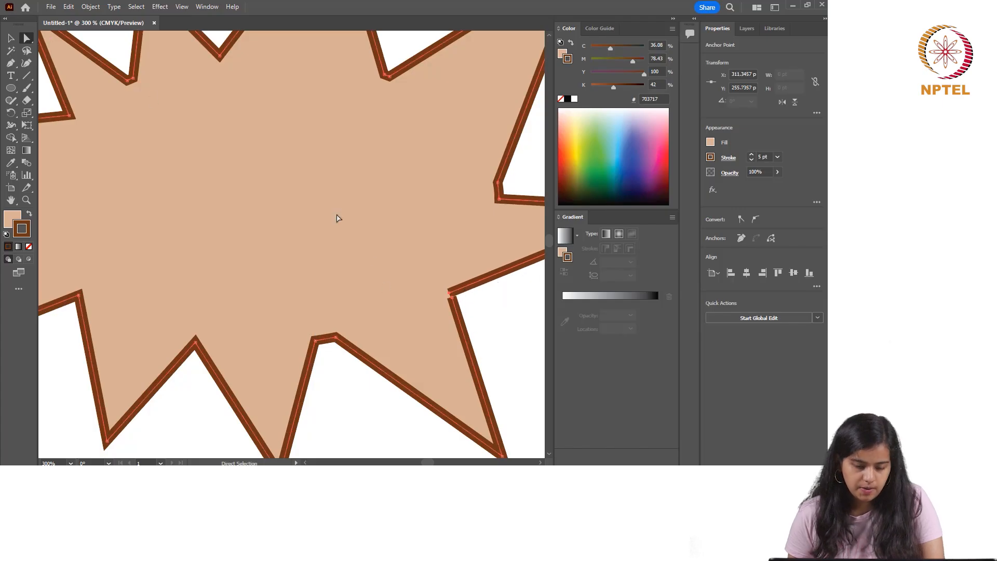
Delete the extra anchor point at that notch and reconnect the notch to the lower-right spike's tip with the Pen tool.
left_click(452, 298)
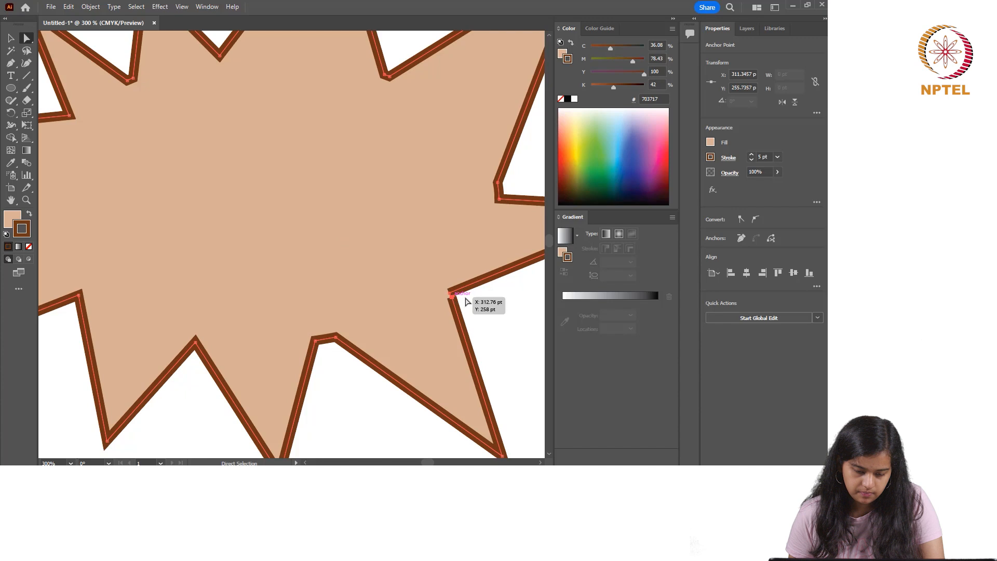
key("Delete")
left_click(10, 63)
left_click(448, 292)
left_click(502, 455)
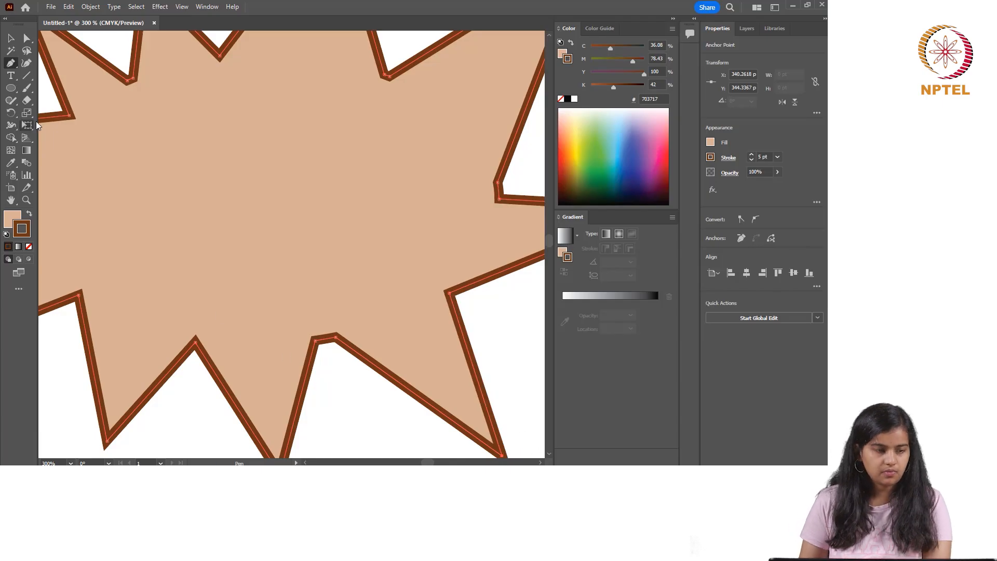
Delete the extra anchor point in the flat notch between the bottom and lower-right spikes.
left_click(15, 40)
left_click(24, 41)
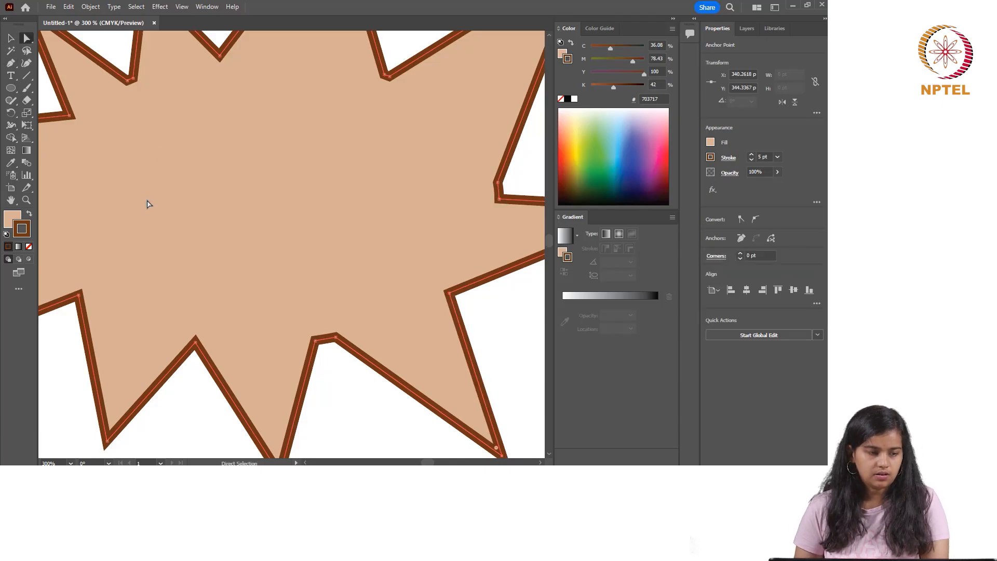
mouse_move(316, 344)
left_mouse_down()
mouse_move(323, 326)
mouse_move(327, 337)
left_mouse_up()
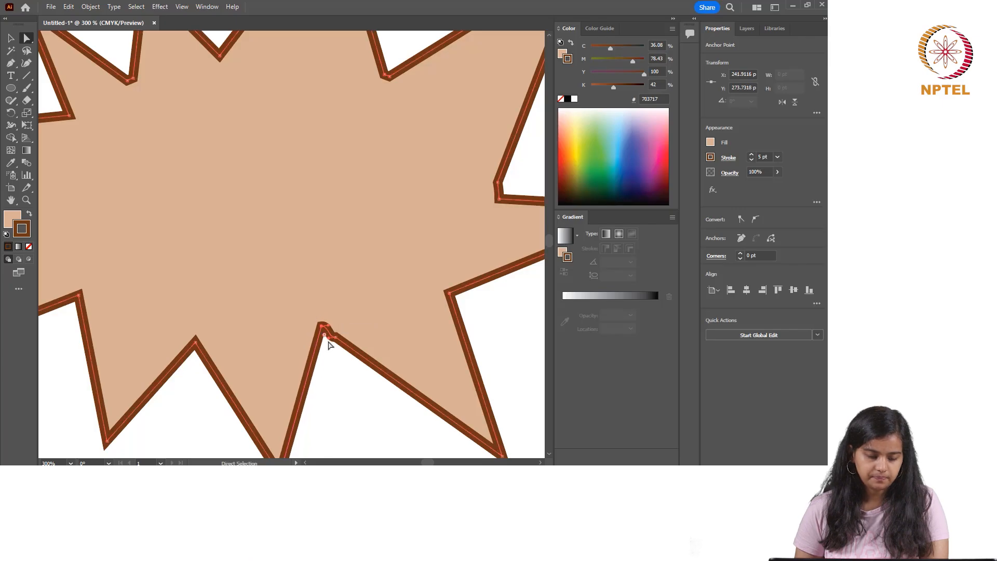
key("Delete")
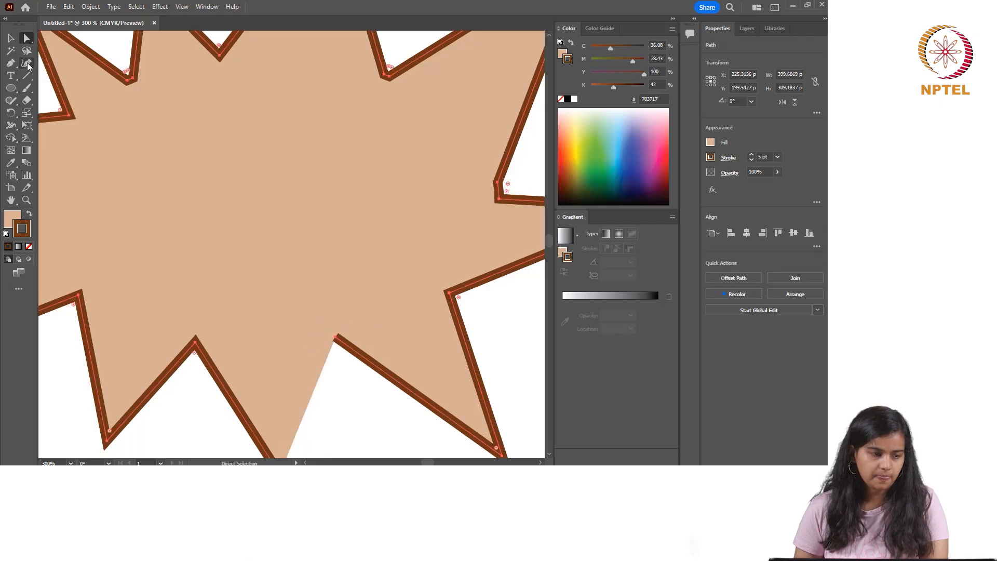
Close the open outline with the Pen tool by connecting the notch's remaining anchor point to the bottom spike's tip.
left_click(11, 62)
scroll(334, 304, "down", 2)
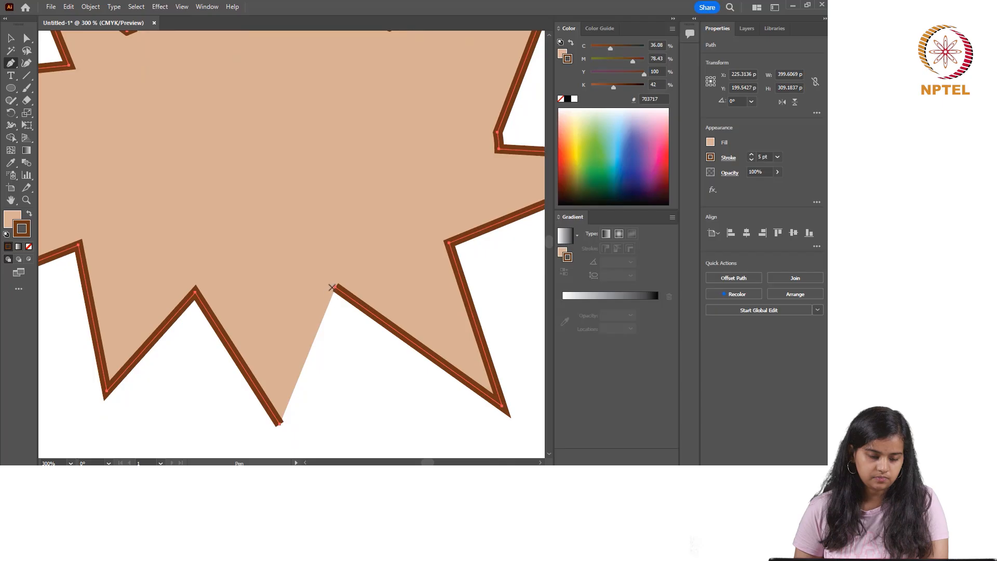
left_click(334, 286)
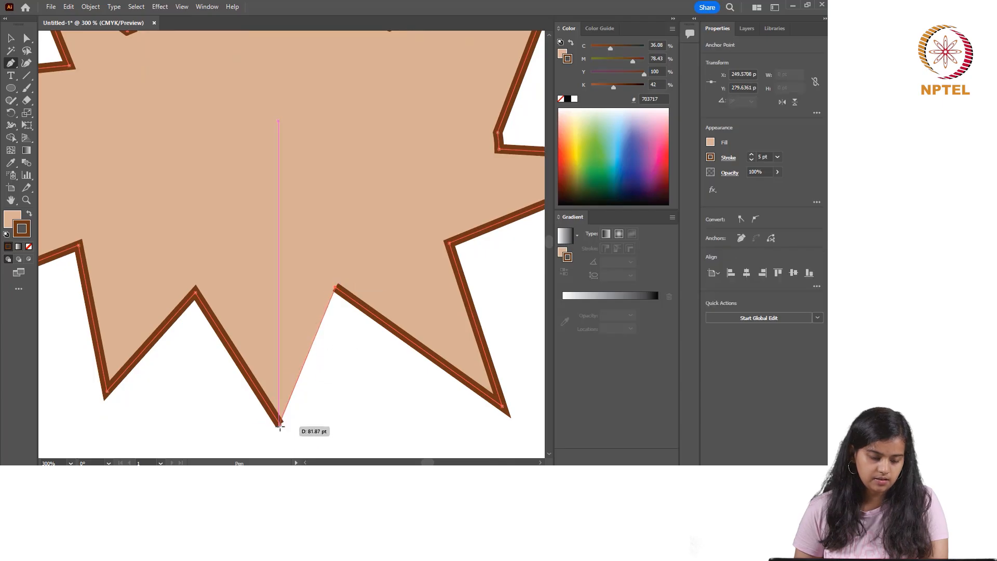
left_click(279, 424)
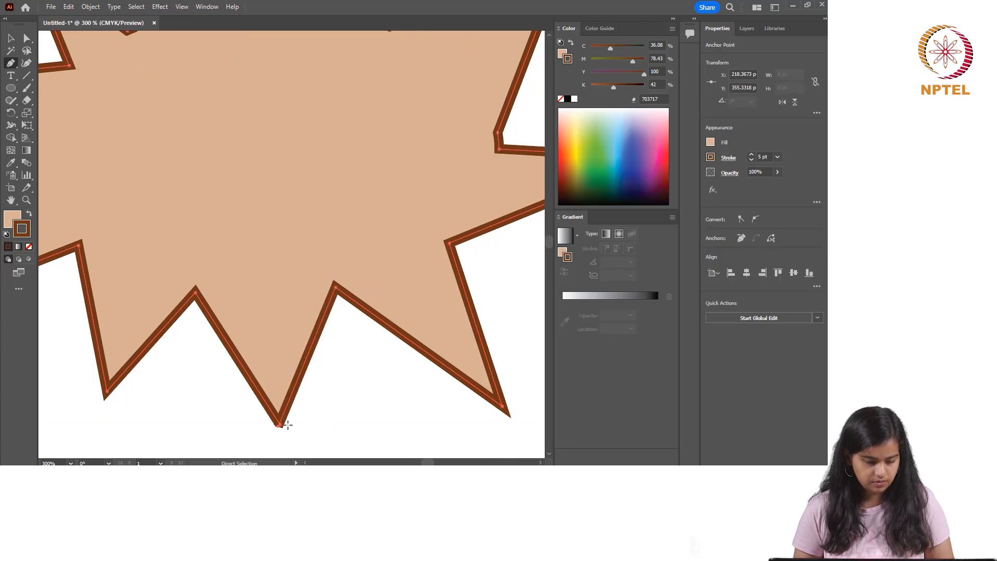
key("ctrl+z")
left_click(280, 423)
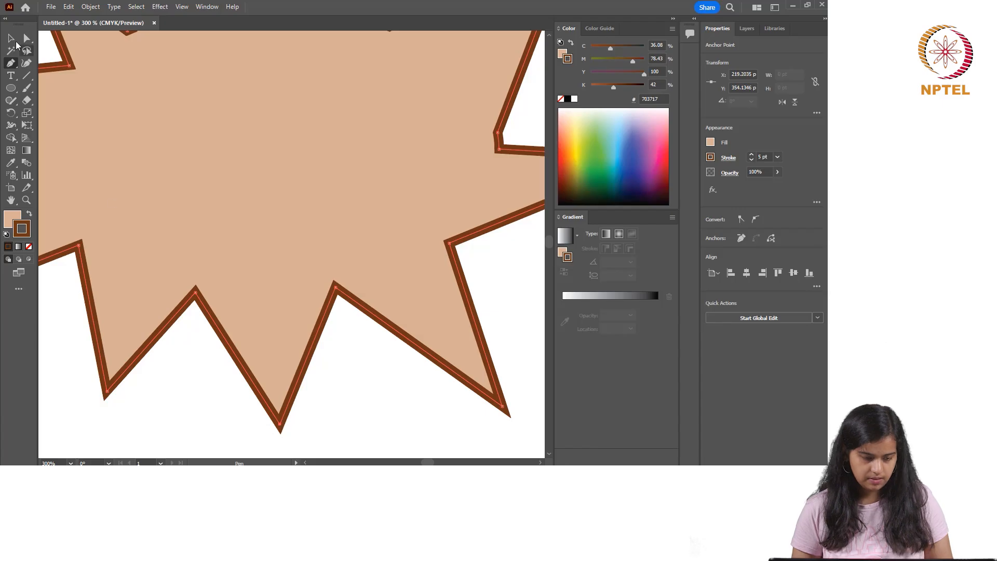
left_click(11, 38)
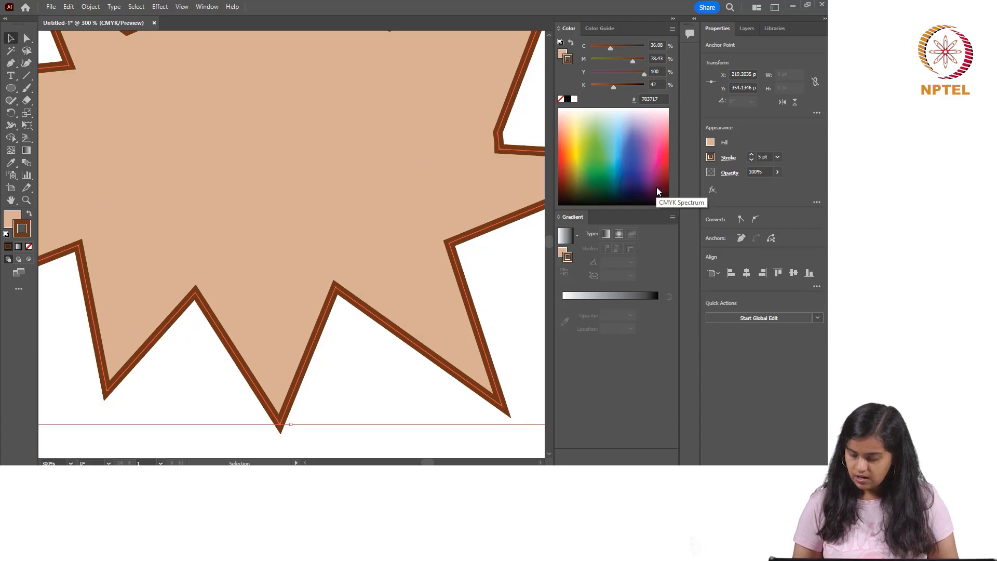
Move the WOW text above the burst path in the stacking order of the artboard 2 layer.
key("ctrl+minus")
key("ctrl+minus")
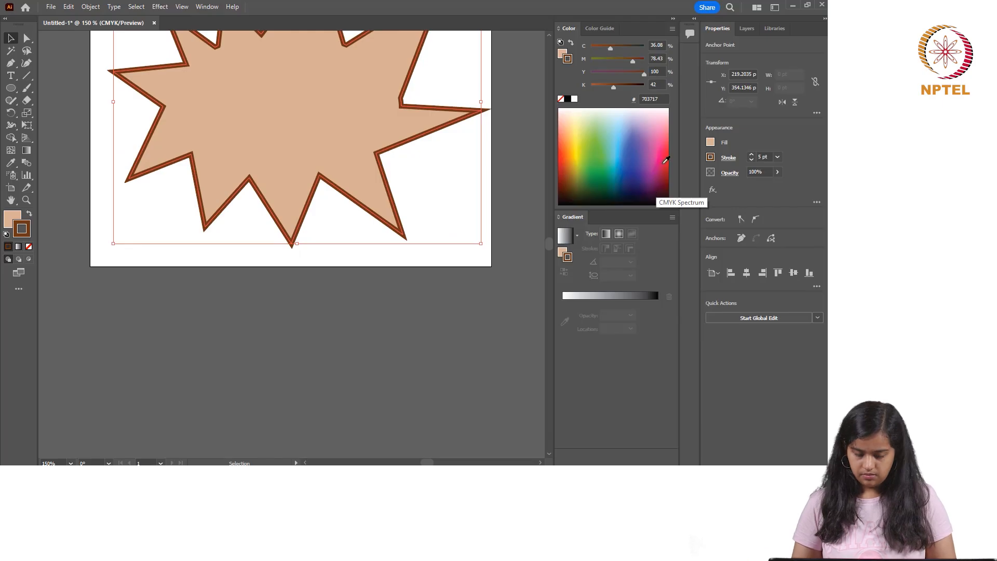
scroll(411, 200, "up", 5)
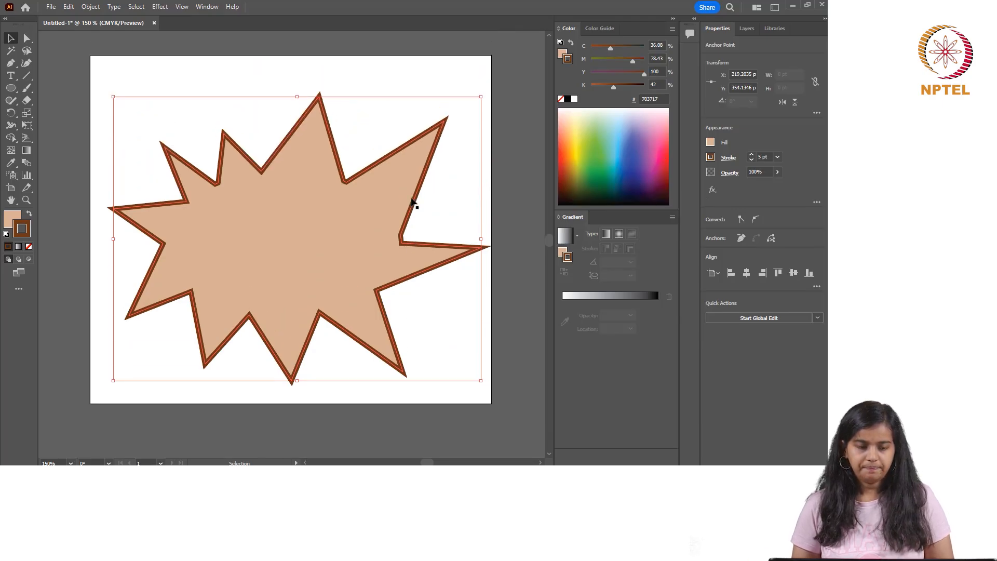
scroll(413, 203, "up", 1)
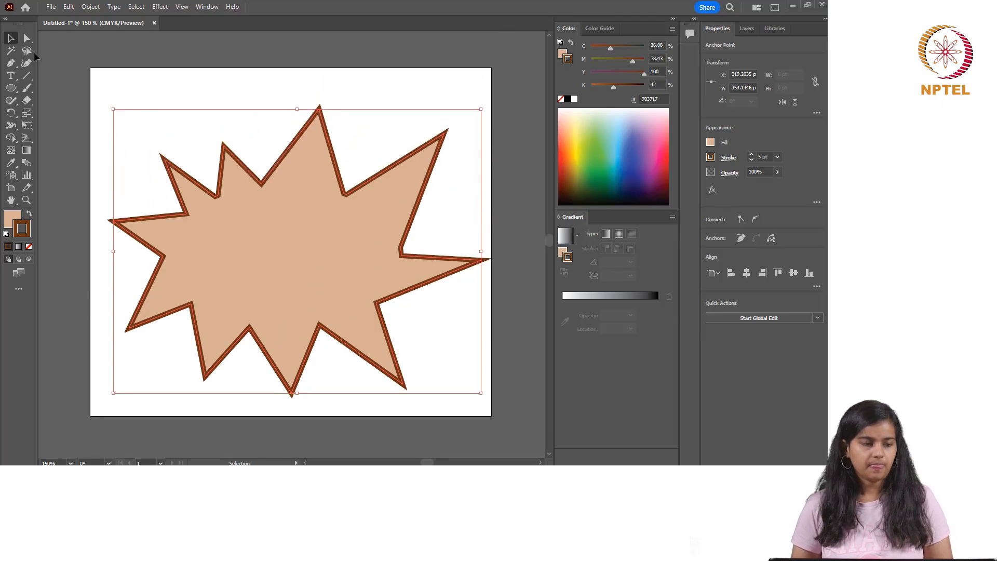
left_click(750, 28)
left_click_drag(783, 82, 772, 71)
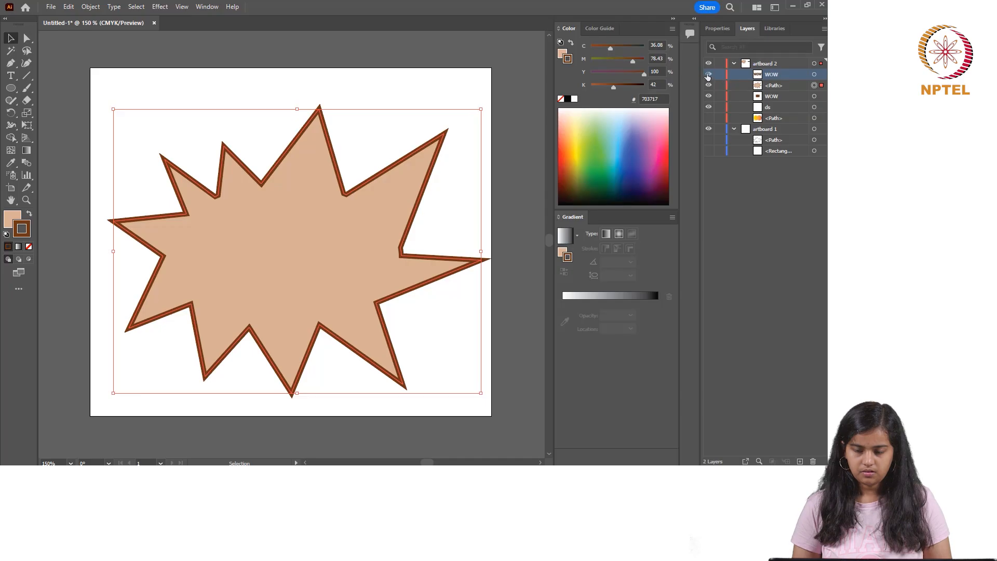
Hide the topmost WOW text and move the second WOW text above the burst path in the artboard 2 layer.
left_click(708, 75)
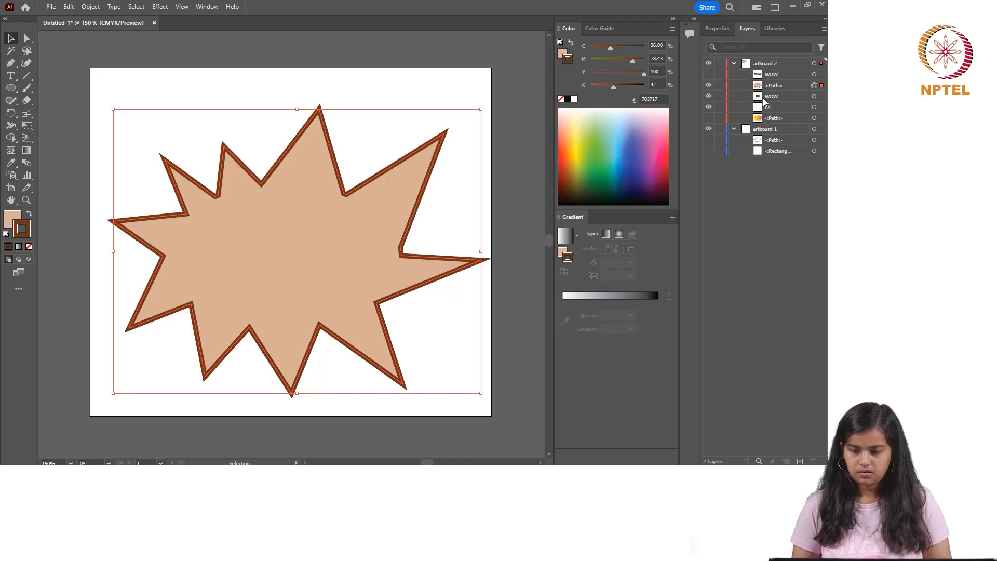
left_click(815, 97)
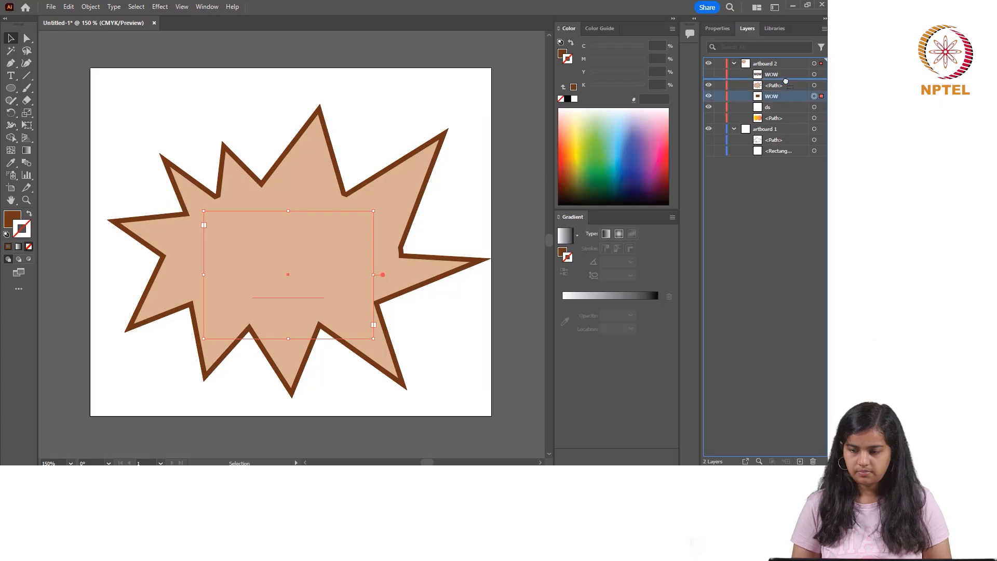
left_click_drag(785, 81, 785, 82)
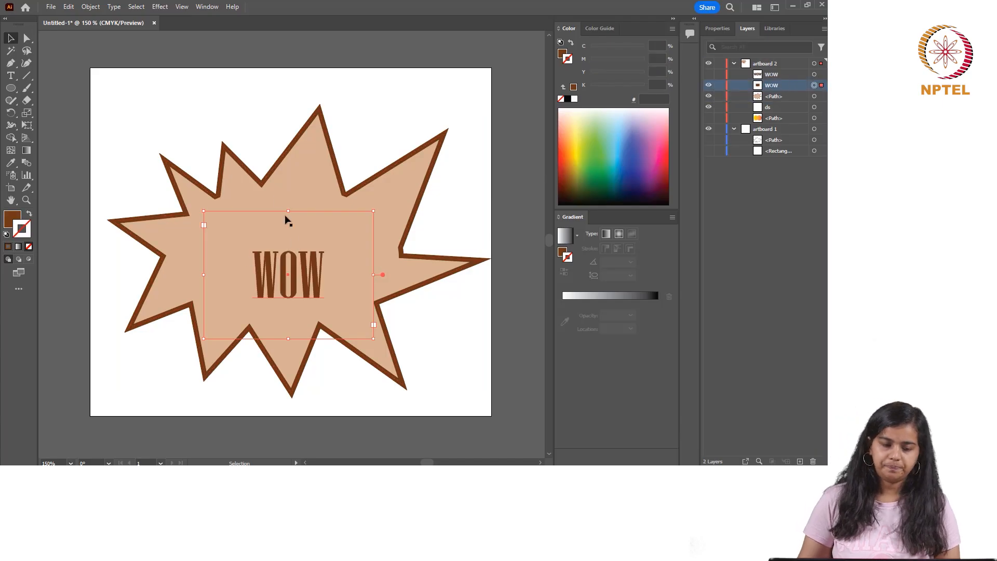
Align the burst path to the artboard's horizontal and vertical center.
left_click(305, 185)
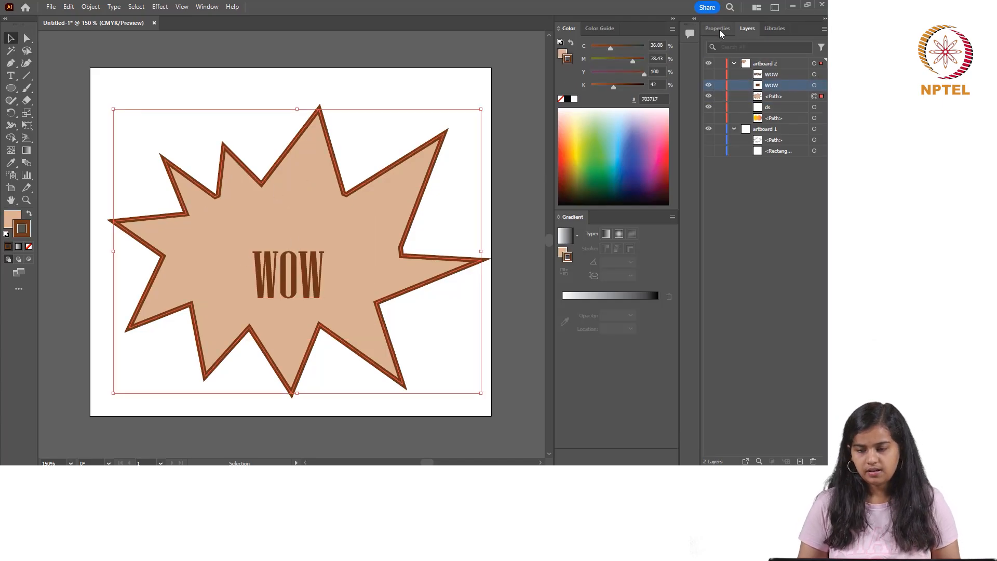
left_click(718, 29)
left_click(742, 234)
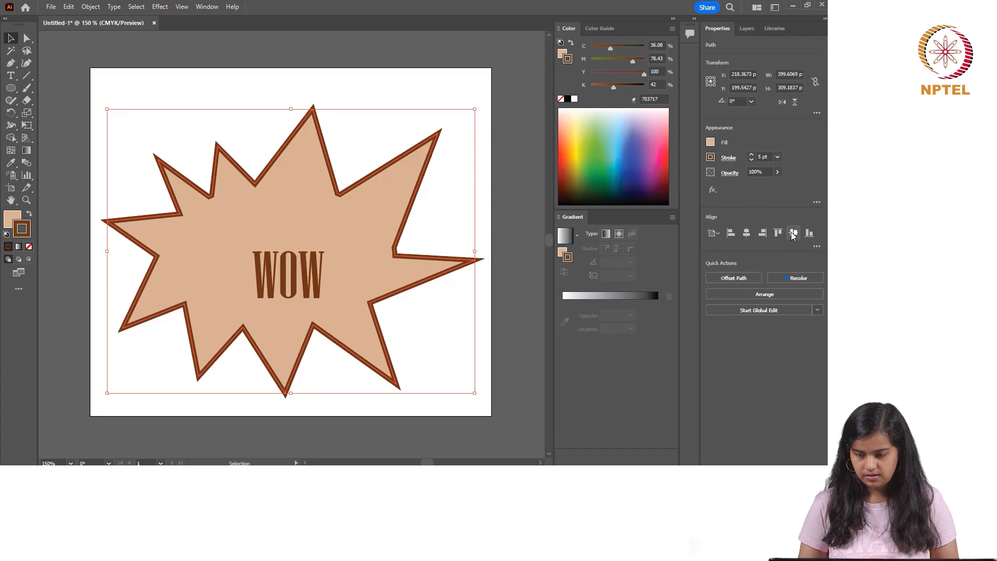
left_click(792, 232)
Center the WOW text horizontally and vertically on the artboard and set its fill to red (C22026).
left_click(323, 280)
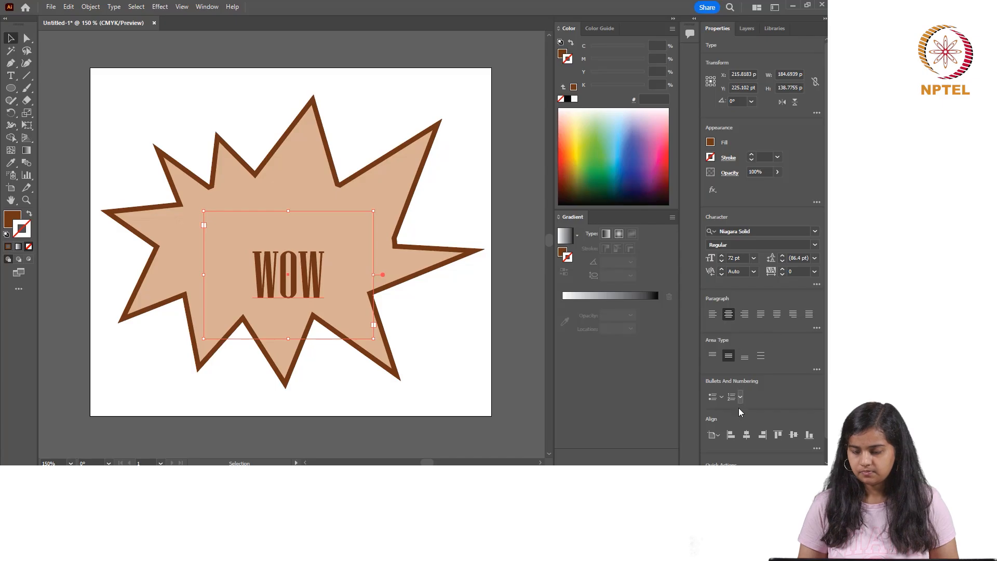
left_click(745, 434)
left_click(792, 434)
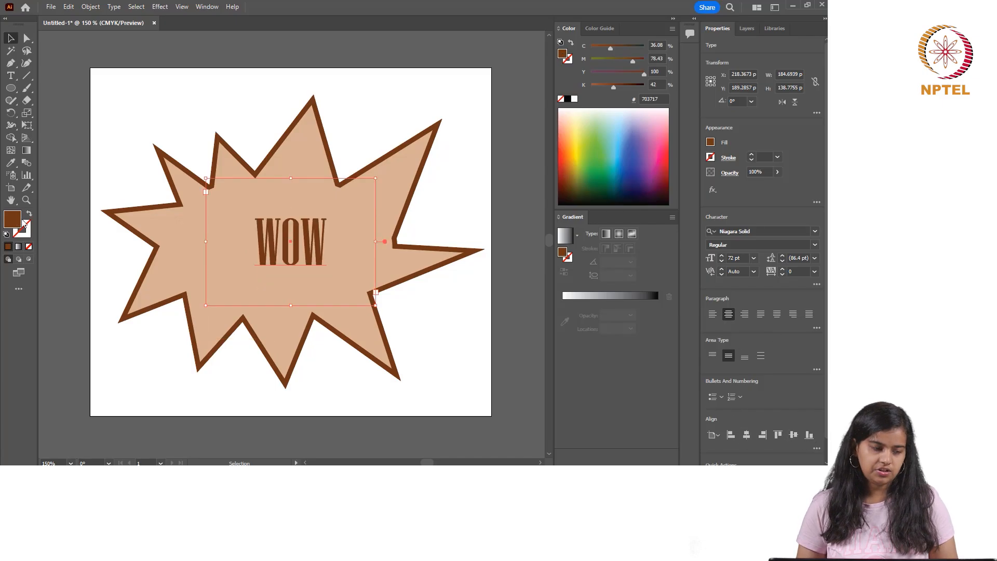
left_click_drag(581, 145, 561, 163)
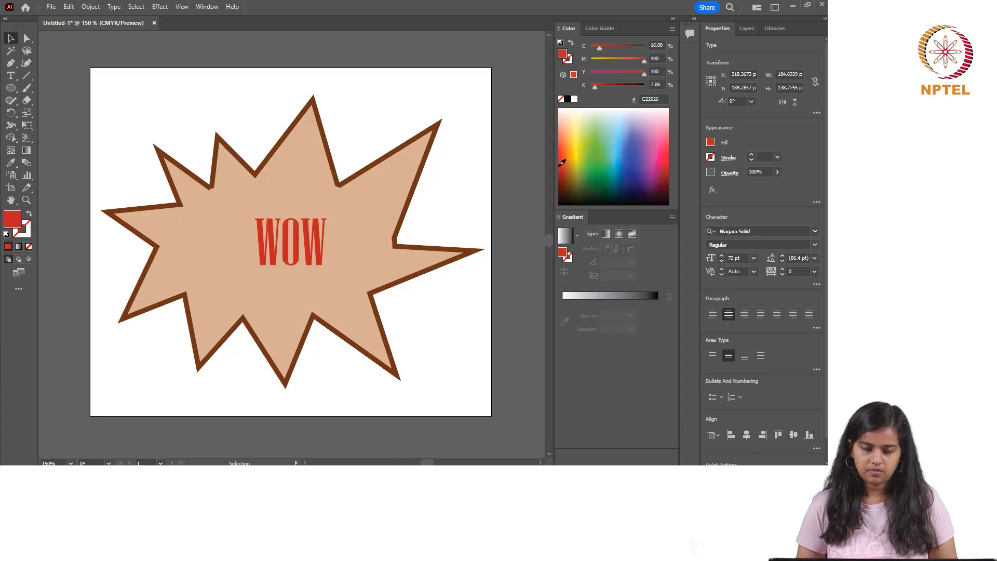
Apply the WOW text's red to the burst path with the Eyedropper tool.
left_click(411, 193)
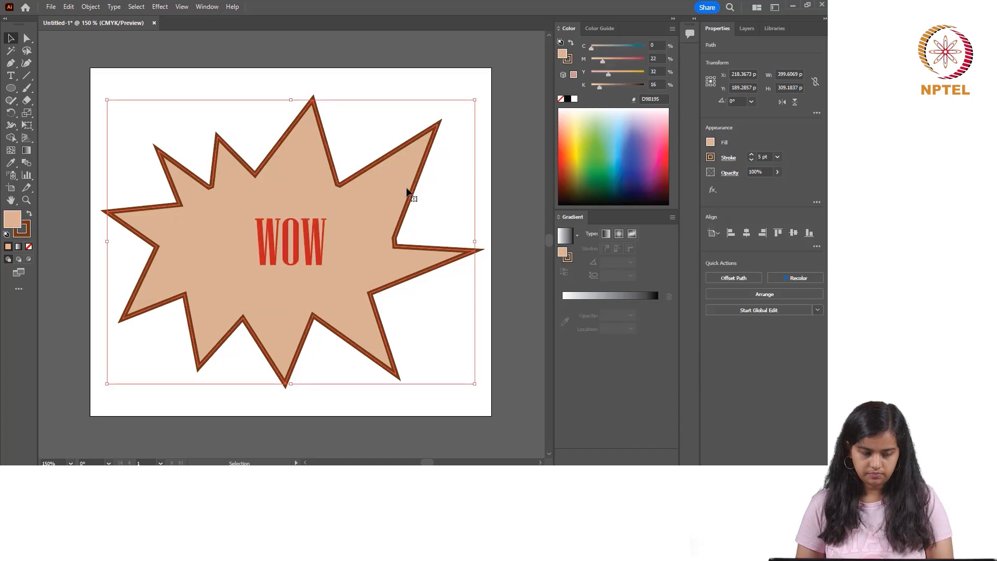
left_click(10, 162)
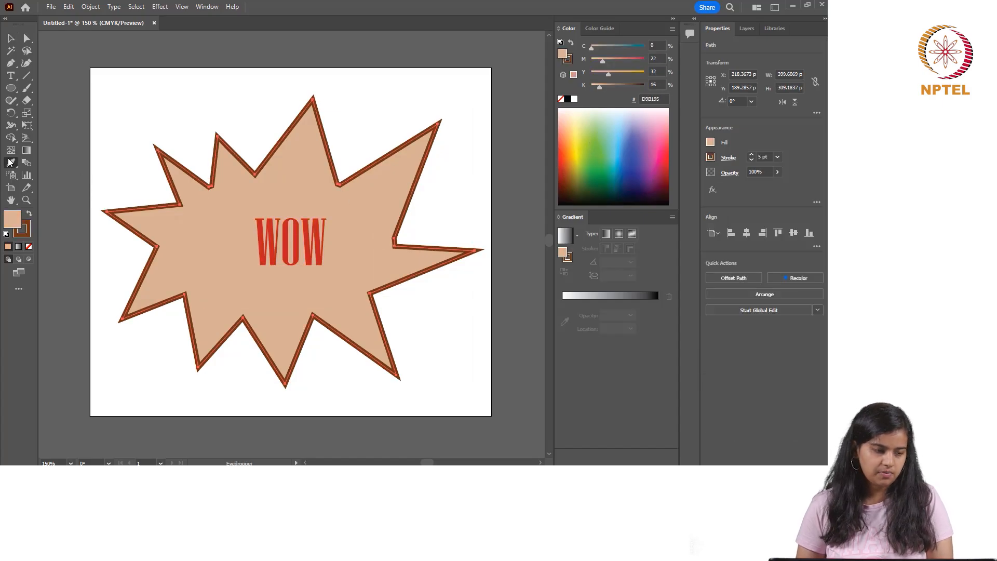
left_click(259, 239)
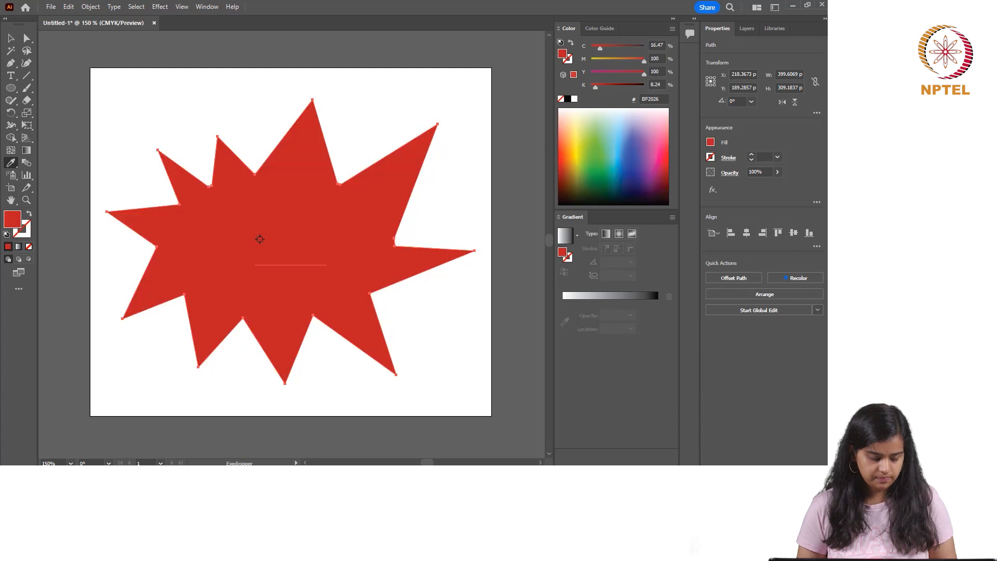
key("ctrl+z")
left_click(28, 236)
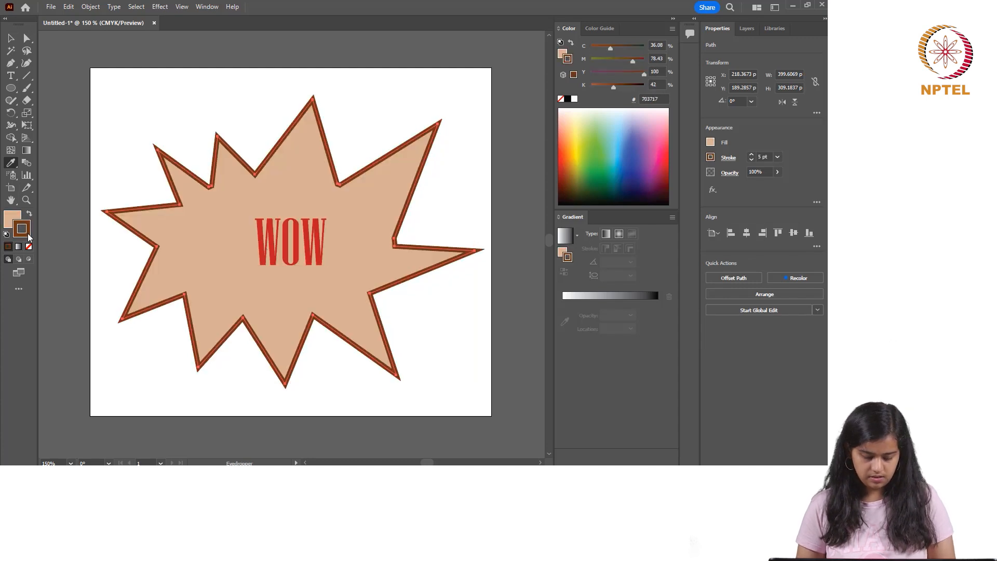
left_click(284, 236)
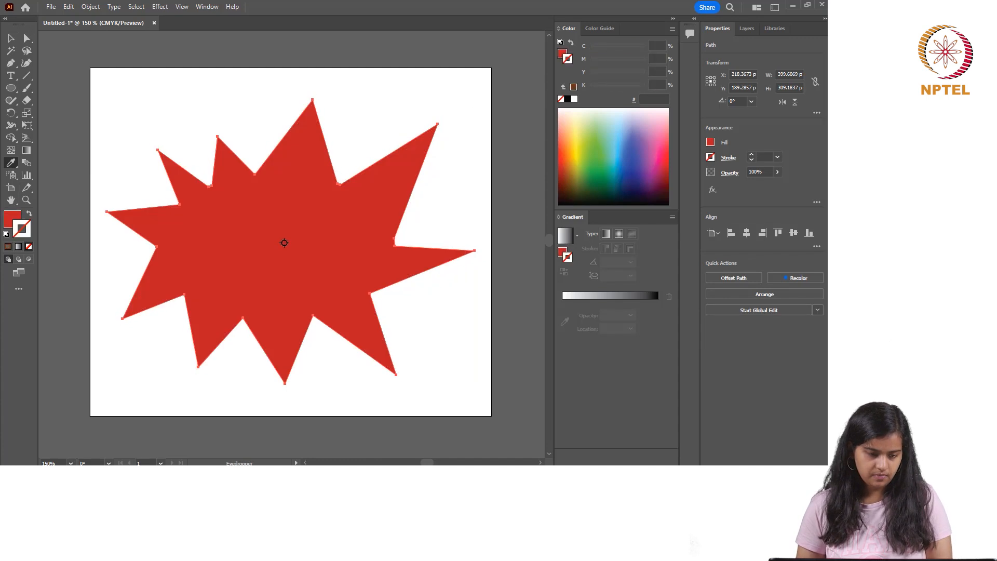
Swap the burst's red fill onto its stroke and give the shape a light yellow fill (FDF166).
left_click(30, 214)
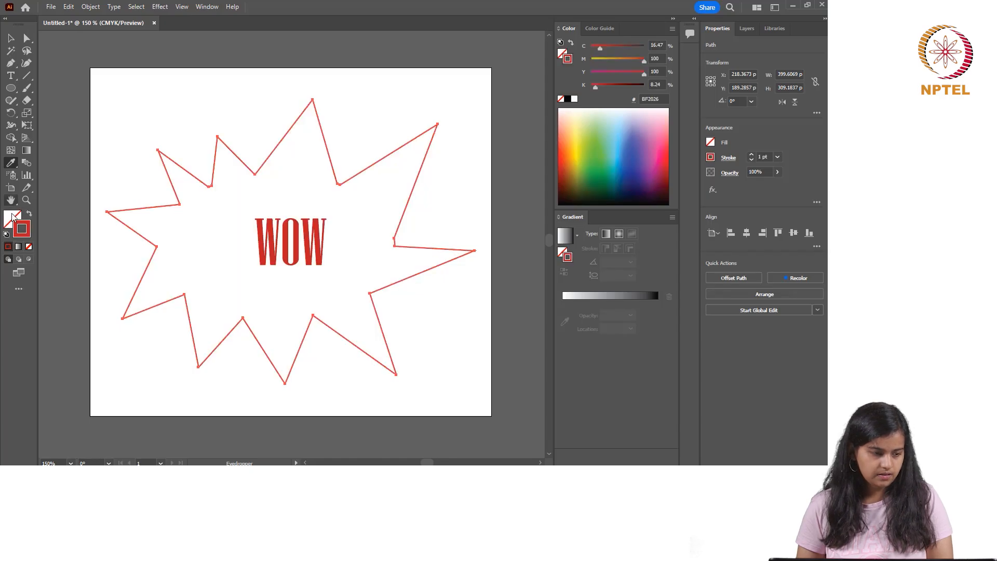
left_click(11, 217)
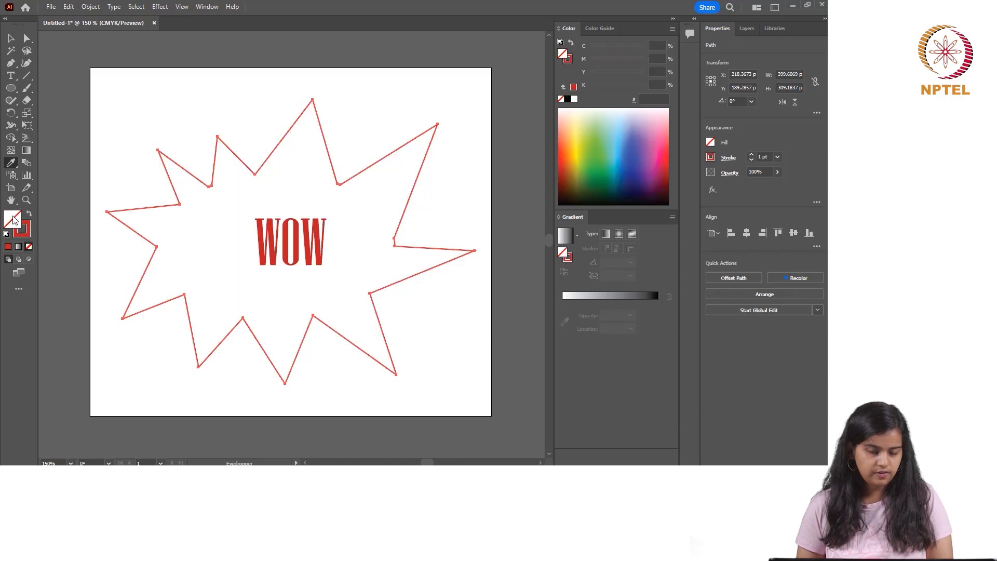
left_click(577, 133)
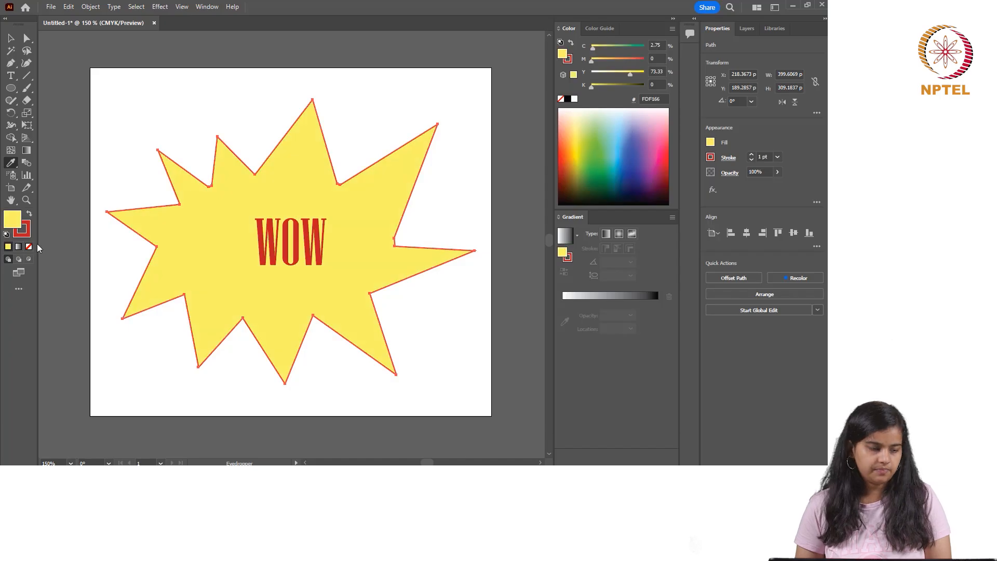
Raise the burst's red stroke weight to 6 pt and deselect the shape.
left_click(23, 230)
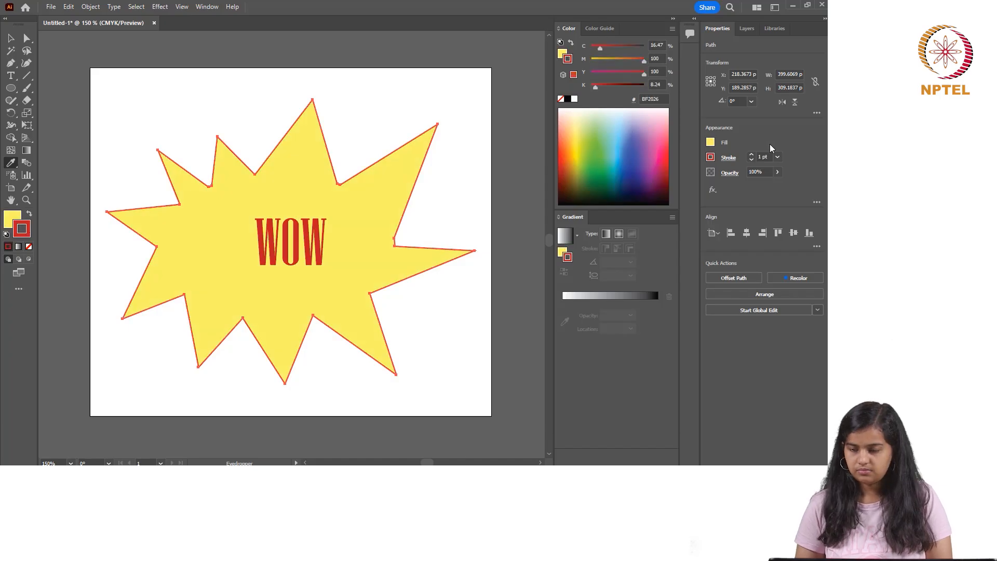
left_click(752, 155)
left_click(752, 154)
left_click(752, 155)
left_click(752, 155)
left_click(752, 155)
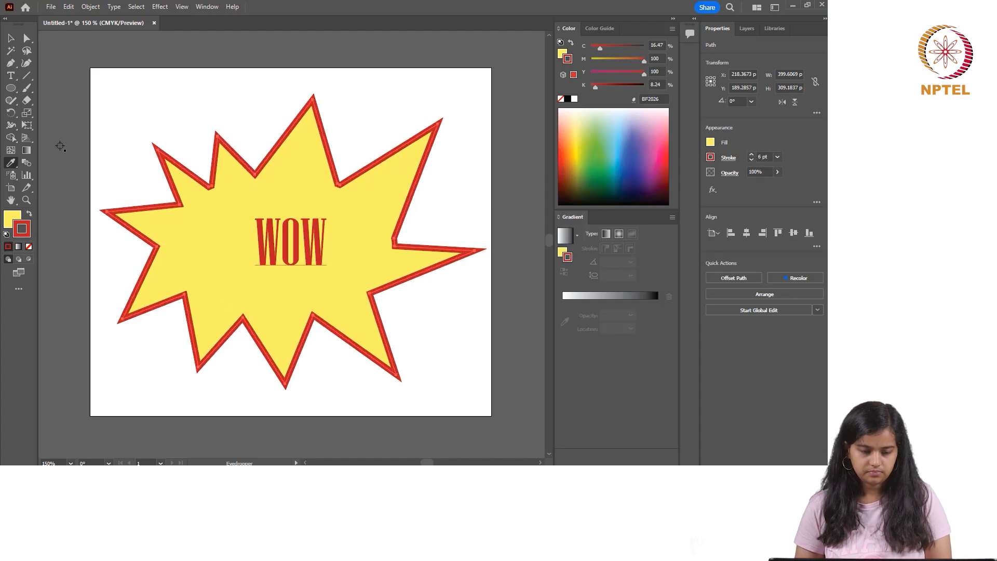
left_click(10, 39)
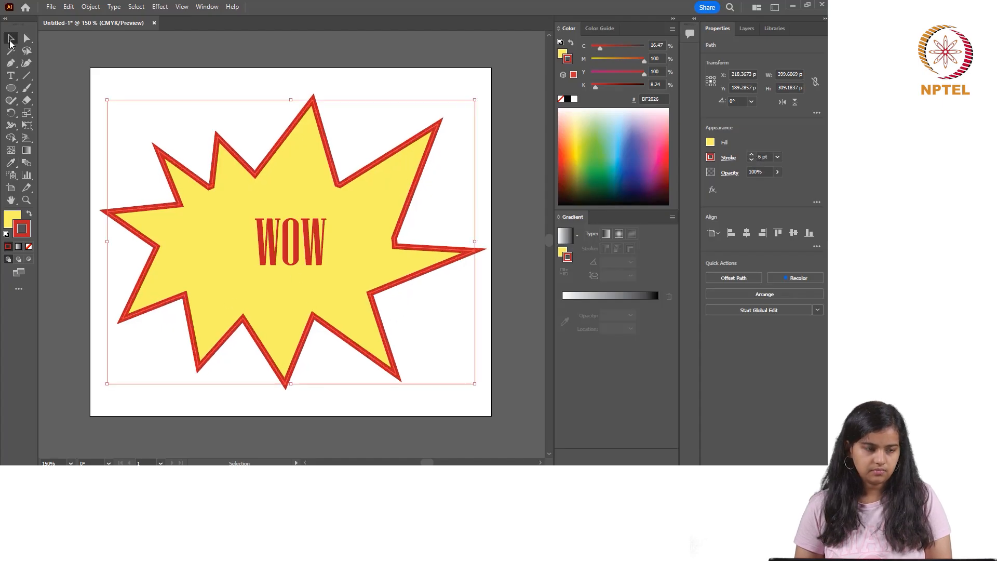
left_click(506, 235)
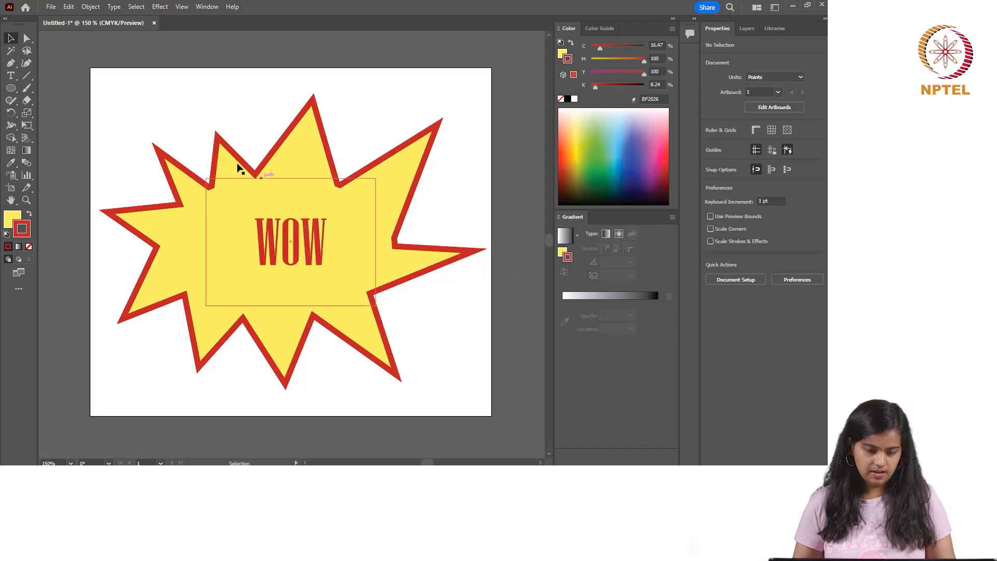
left_click(51, 7)
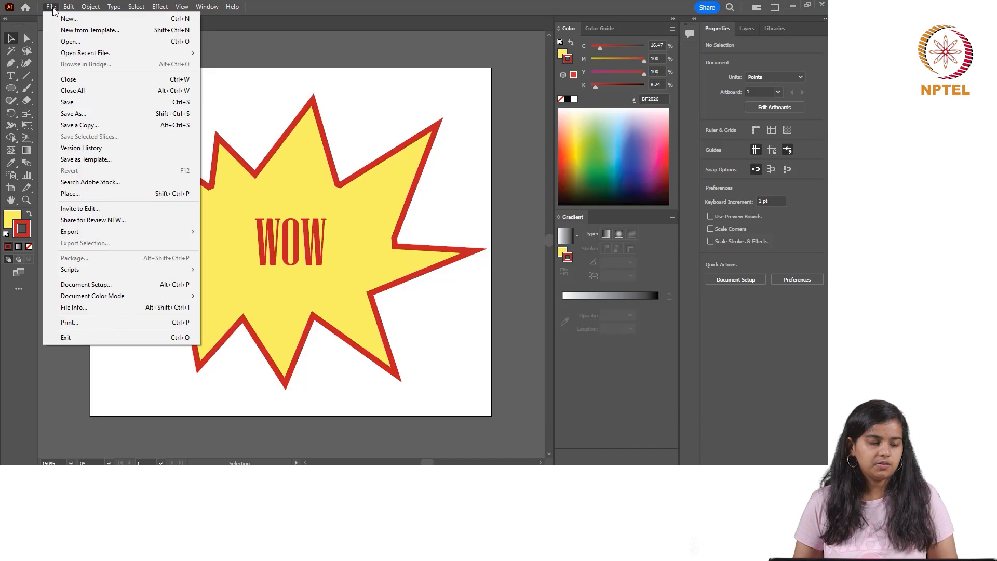
left_click(52, 8)
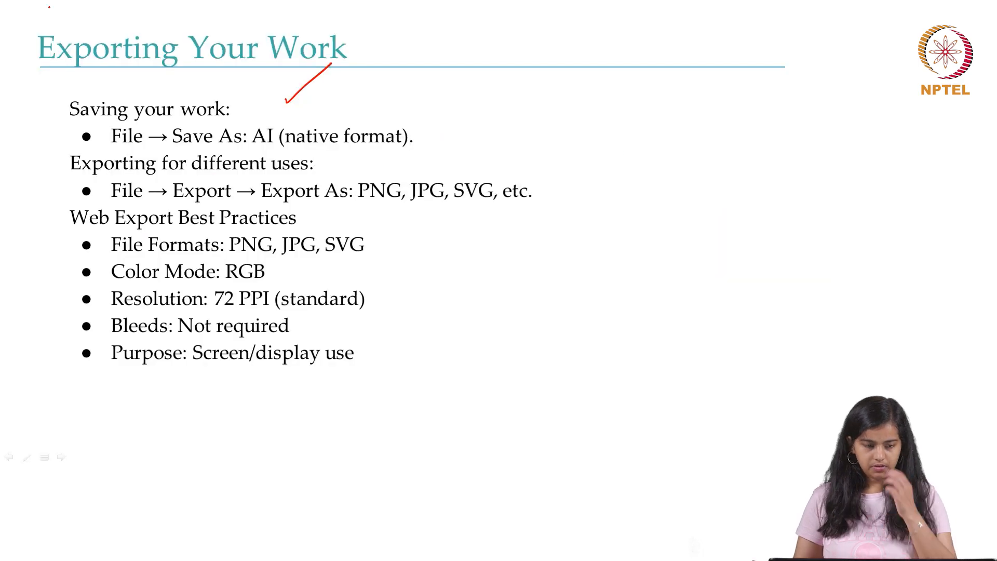
left_click_drag(89, 126, 125, 89)
left_click_drag(193, 148, 221, 131)
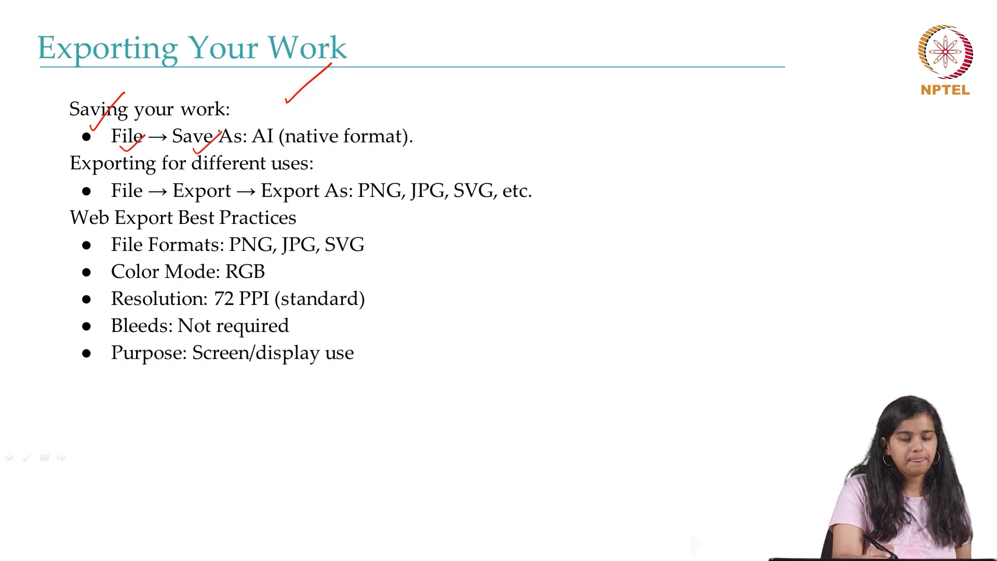
mouse_move(109, 179)
left_mouse_down()
mouse_move(152, 177)
mouse_move(139, 197)
mouse_move(195, 204)
mouse_move(511, 209)
mouse_move(504, 171)
mouse_move(393, 162)
mouse_move(359, 213)
mouse_move(405, 168)
left_mouse_up()
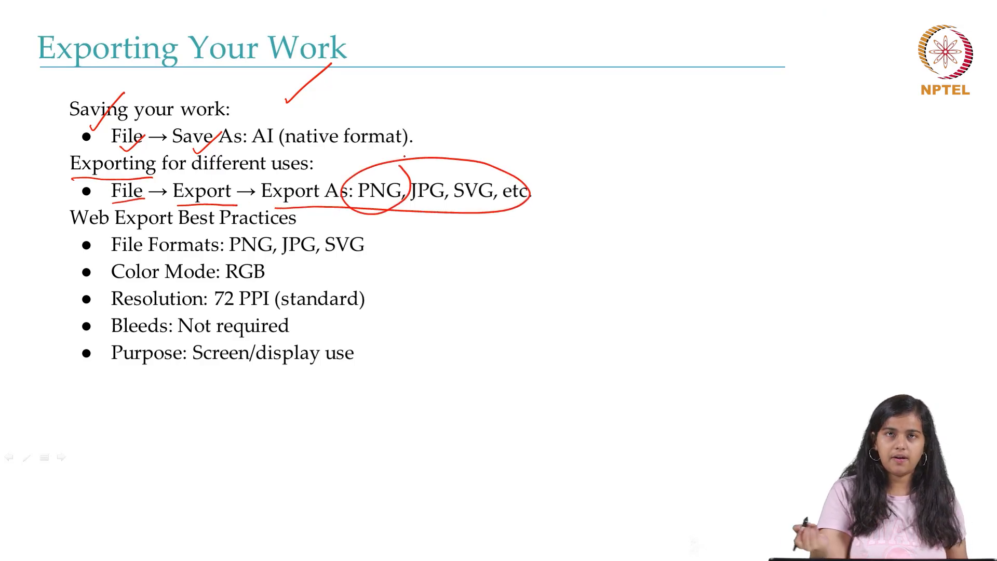
Switch back to Illustrator and save the document on the computer as SAMPLE_DES in Adobe Illustrator (*.AI) format in the Documents folder.
key("alt+Tab")
left_click(51, 6)
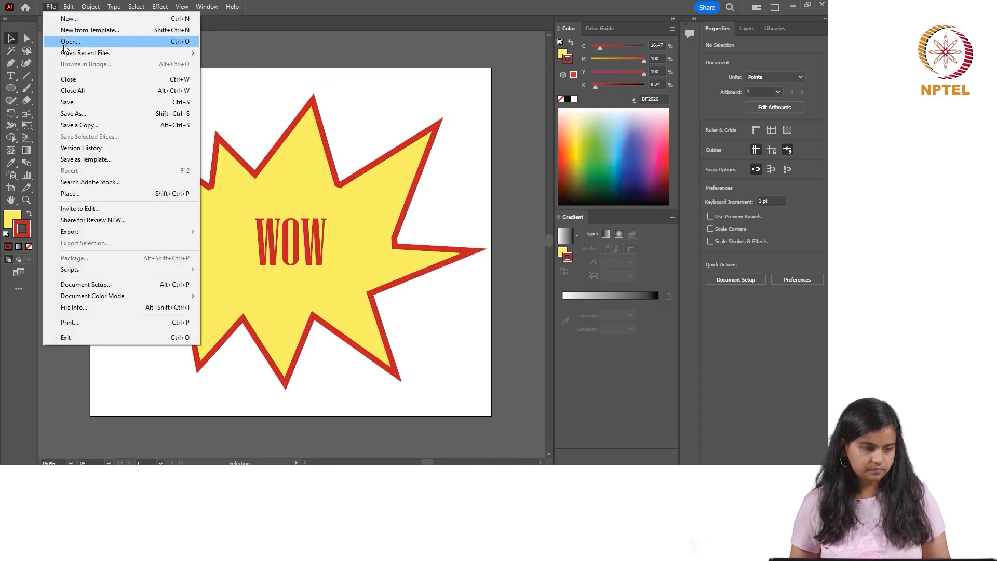
left_click(77, 113)
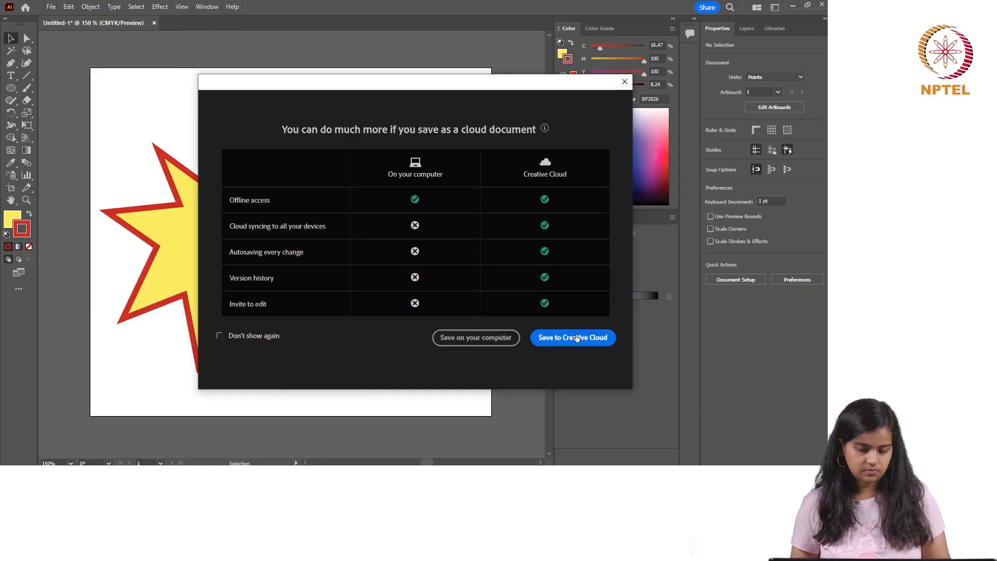
left_click(475, 338)
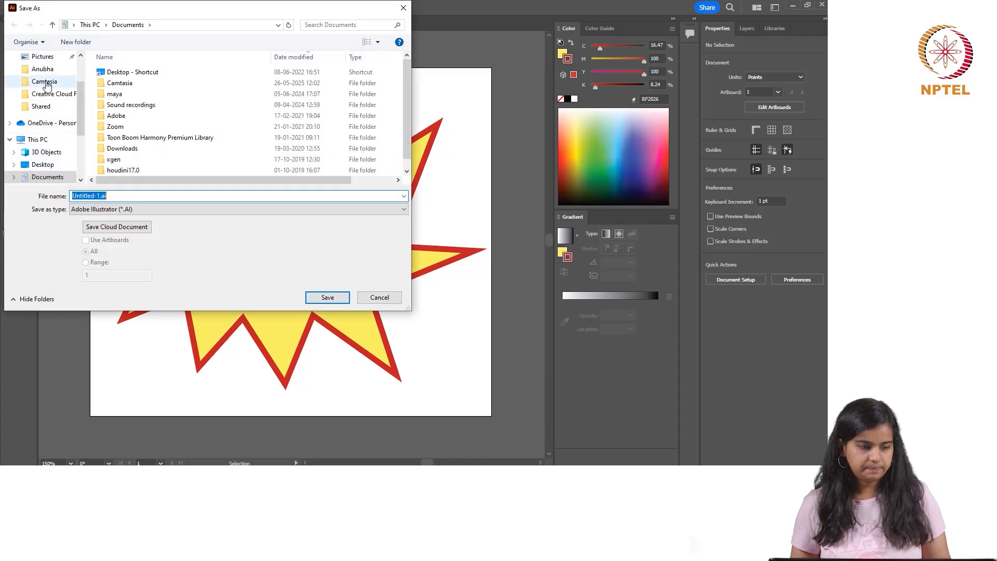
type("SAMPLE_DES")
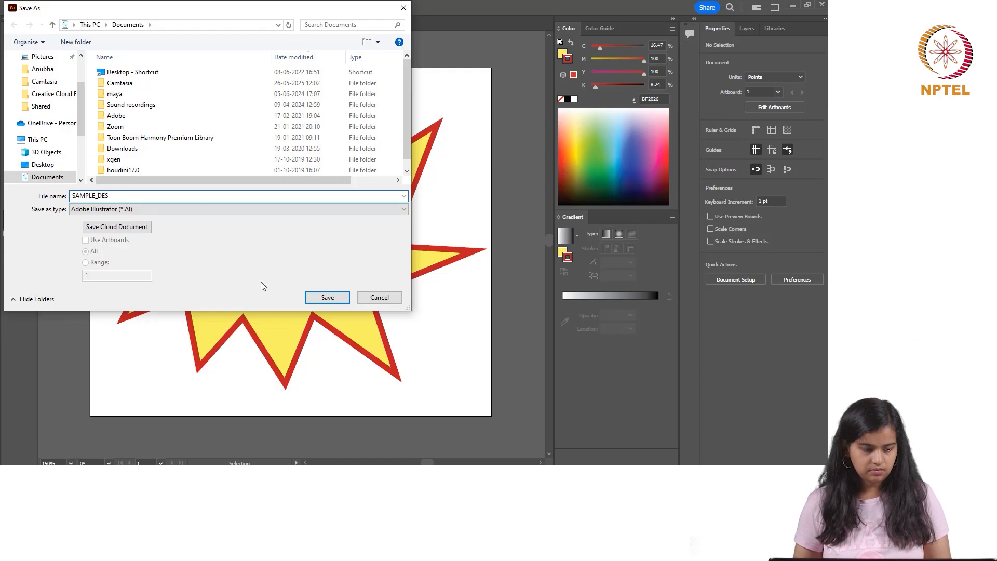
left_click(319, 297)
left_click(461, 383)
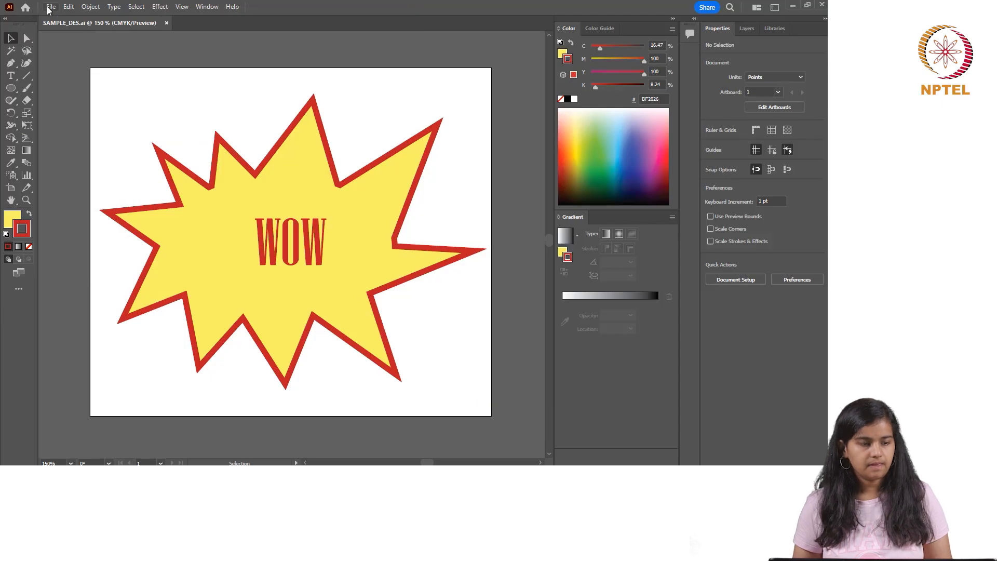
left_click(50, 8)
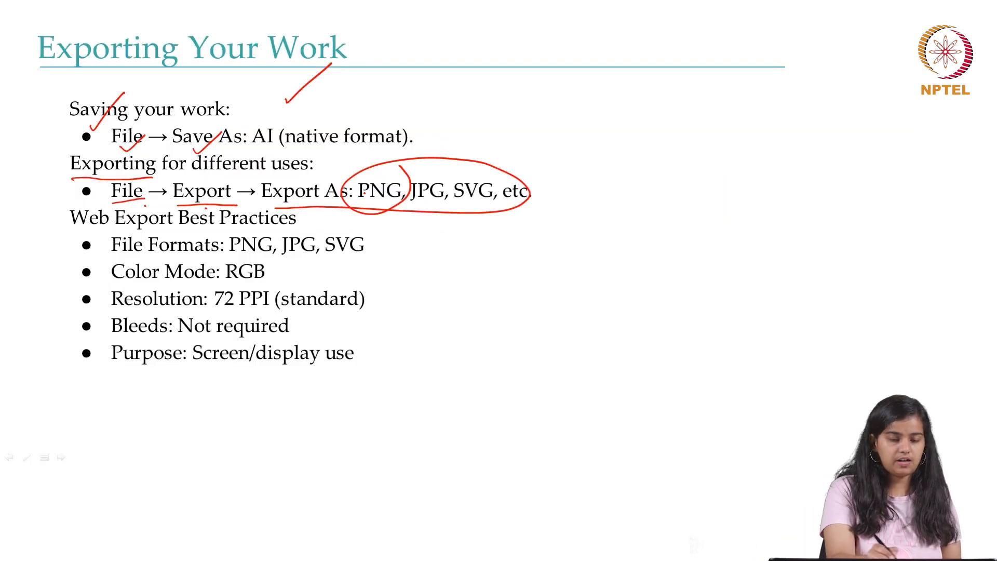
right_click(395, 212)
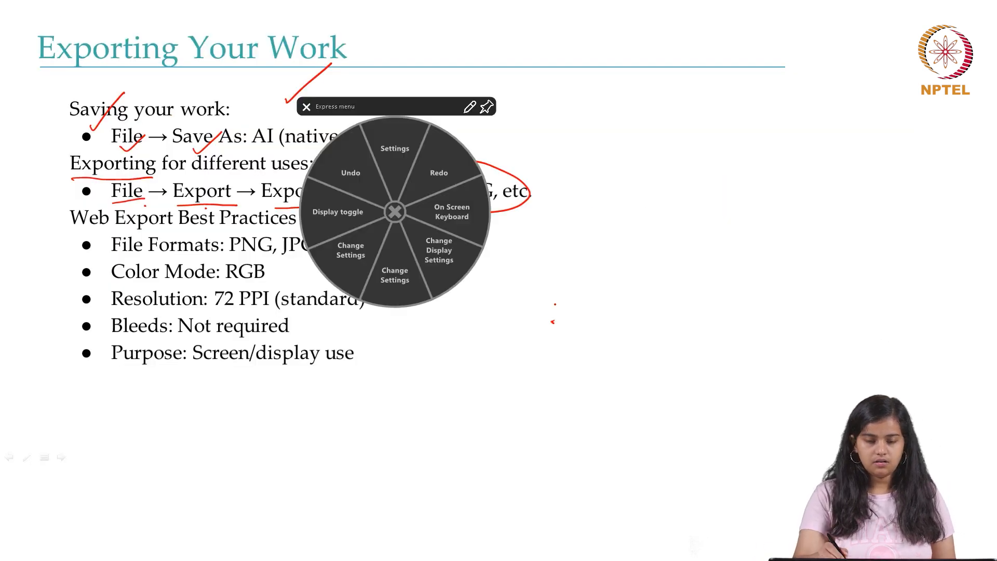
left_click(306, 107)
Switch back to Illustrator and review the file formats offered by Export As, closing the dialog without exporting.
key("alt+Tab")
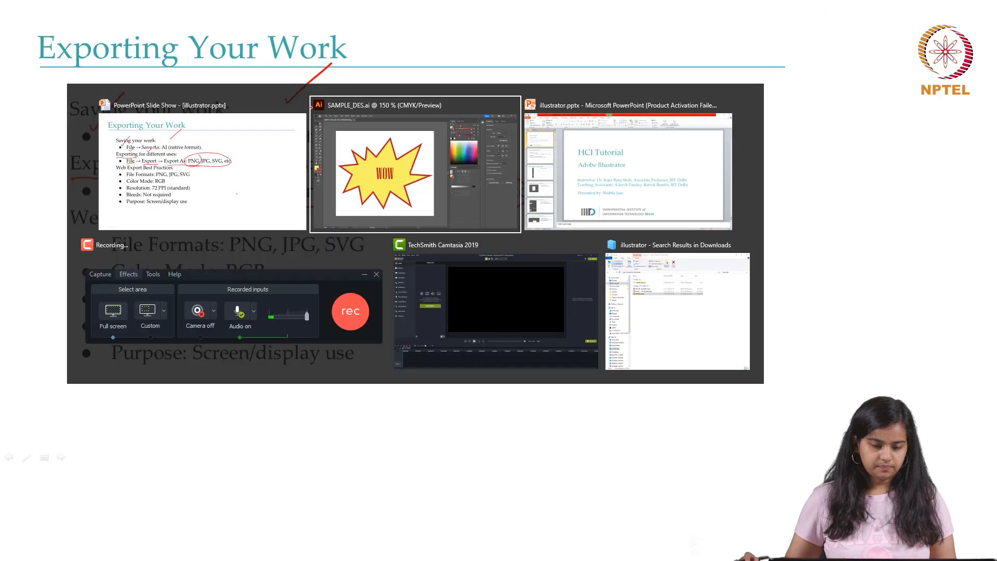
left_click(56, 7)
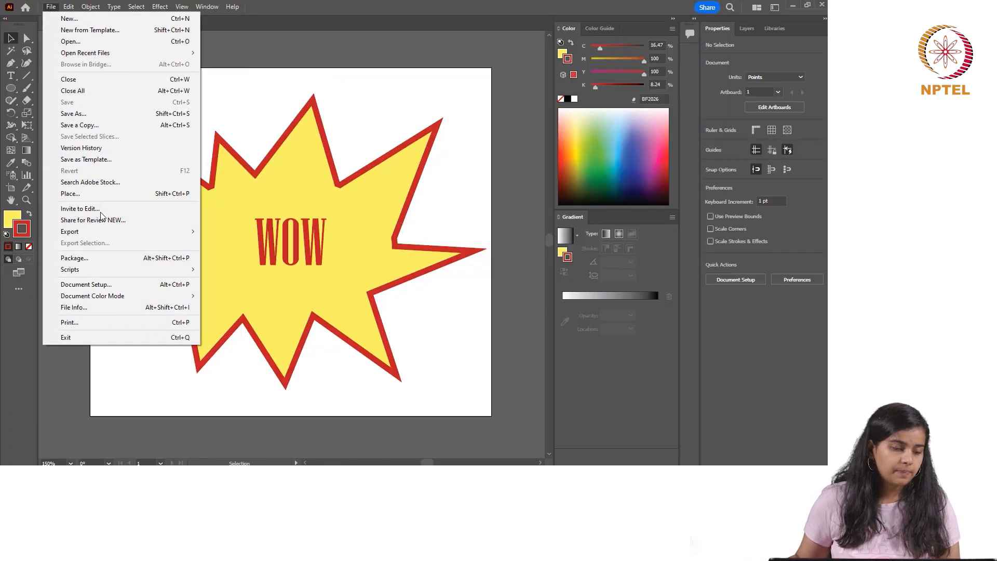
mouse_move(110, 233)
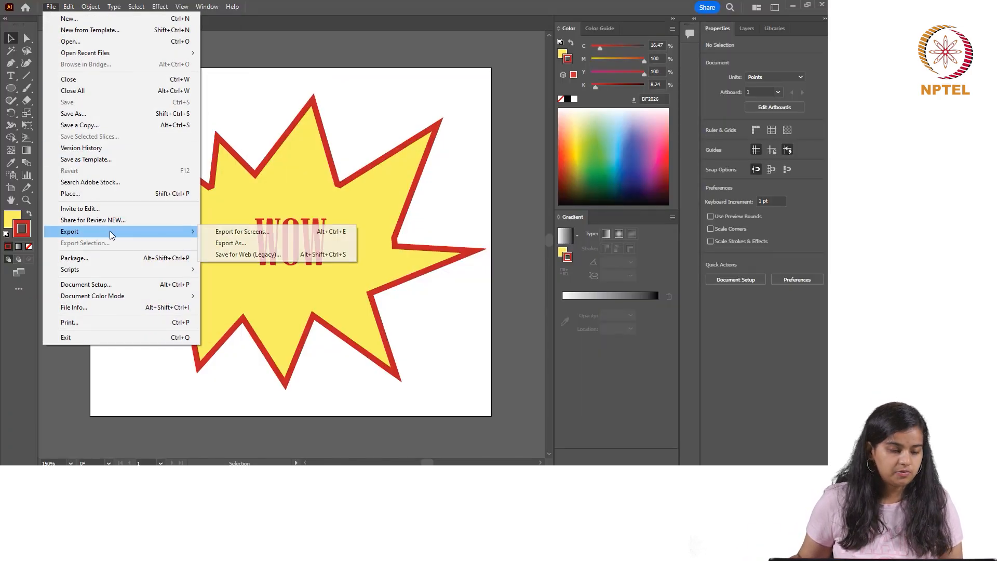
left_click(251, 242)
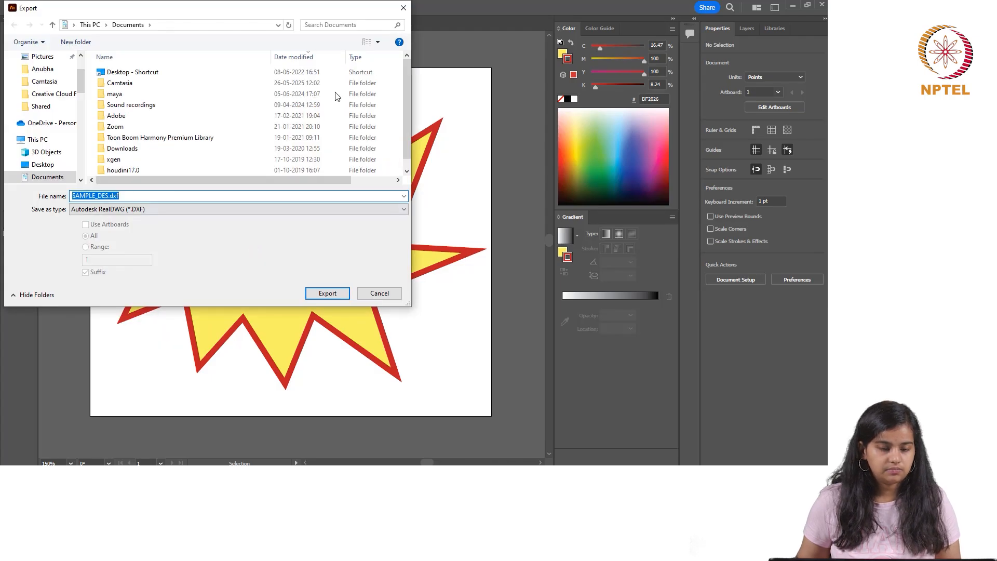
left_click(223, 209)
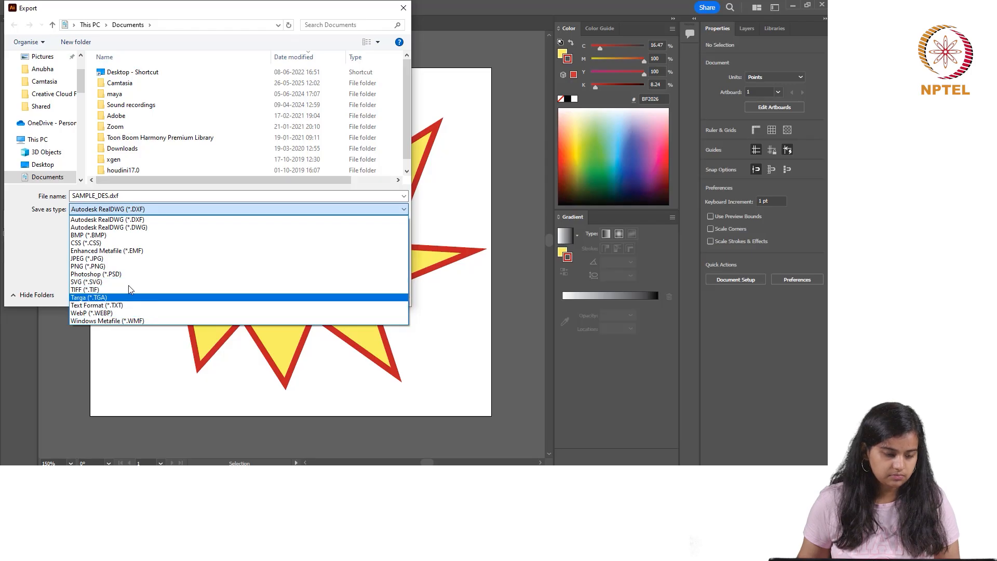
left_click(403, 12)
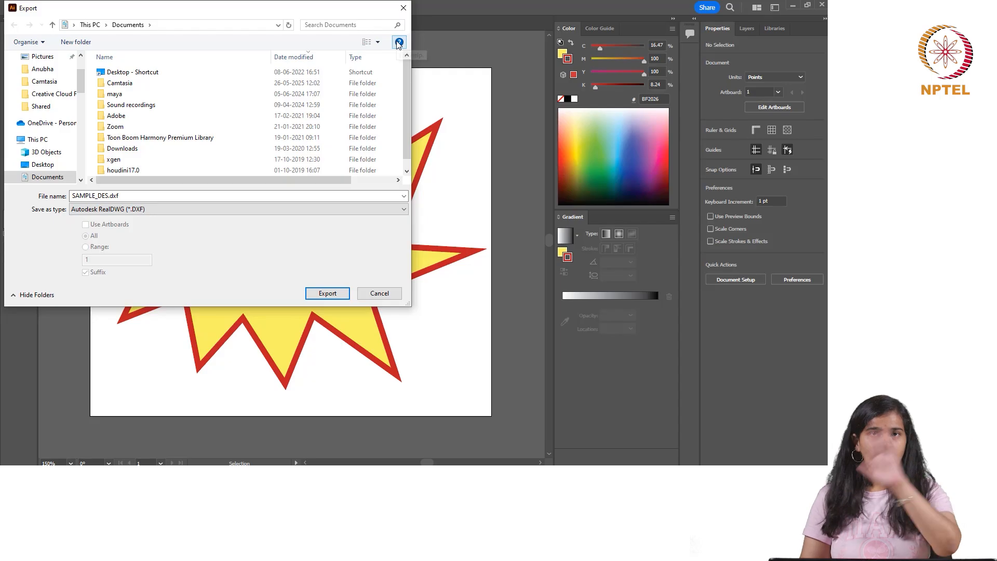
left_click(403, 8)
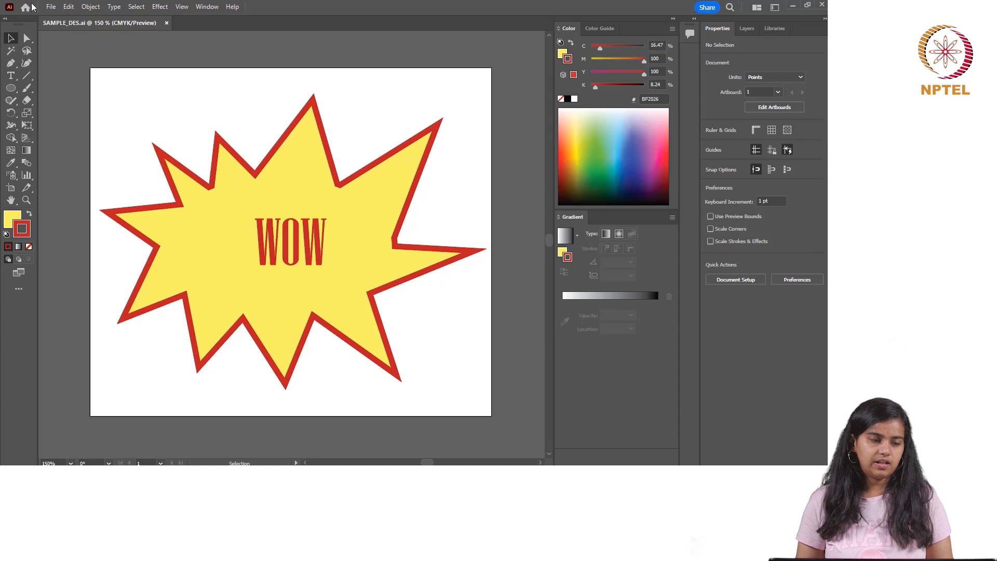
Export the artboard with Export for Screens as a 1x PNG to the Documents folder, and close the folder window.
left_click(51, 7)
mouse_move(164, 232)
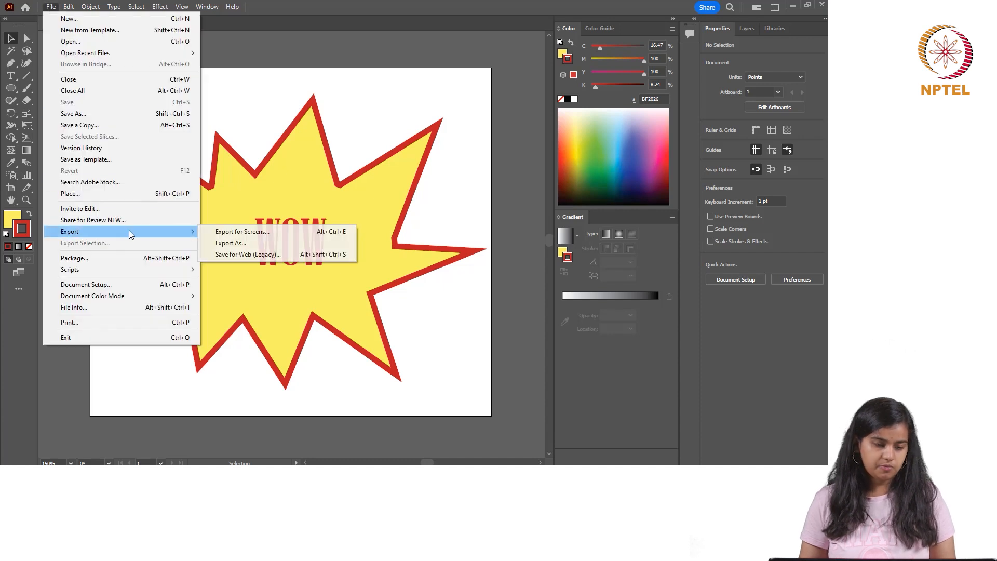
left_click(245, 235)
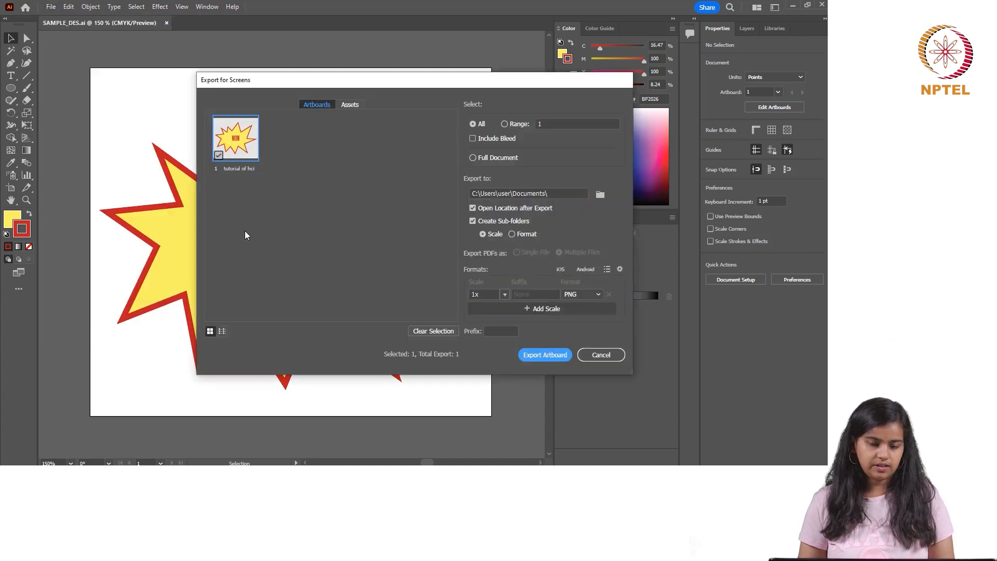
left_click(588, 294)
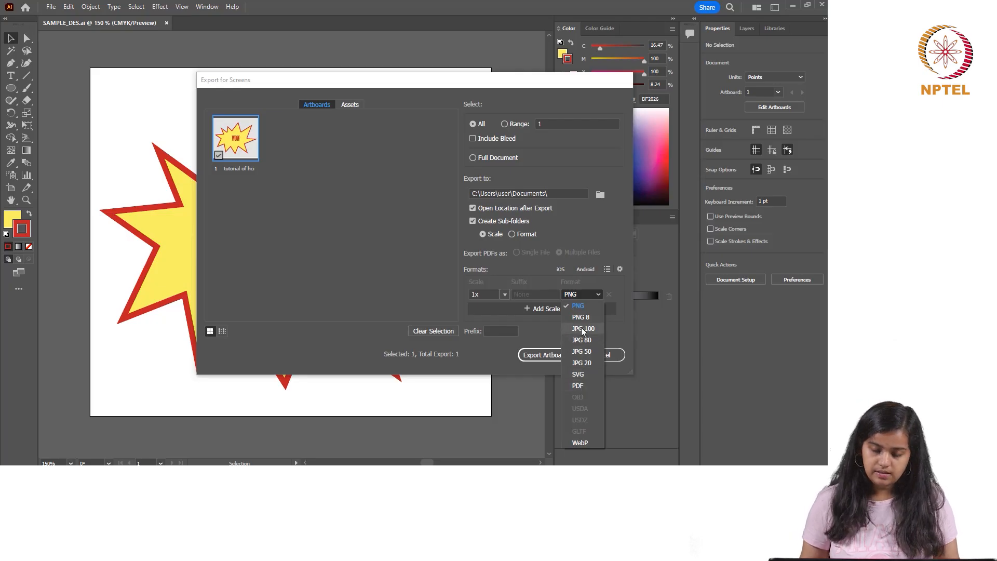
left_click(582, 306)
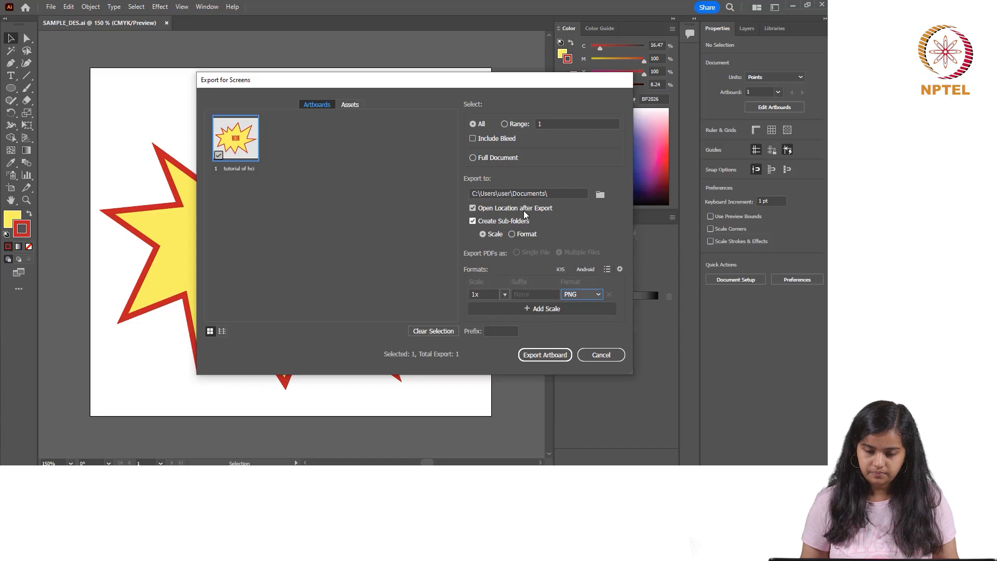
left_click(546, 355)
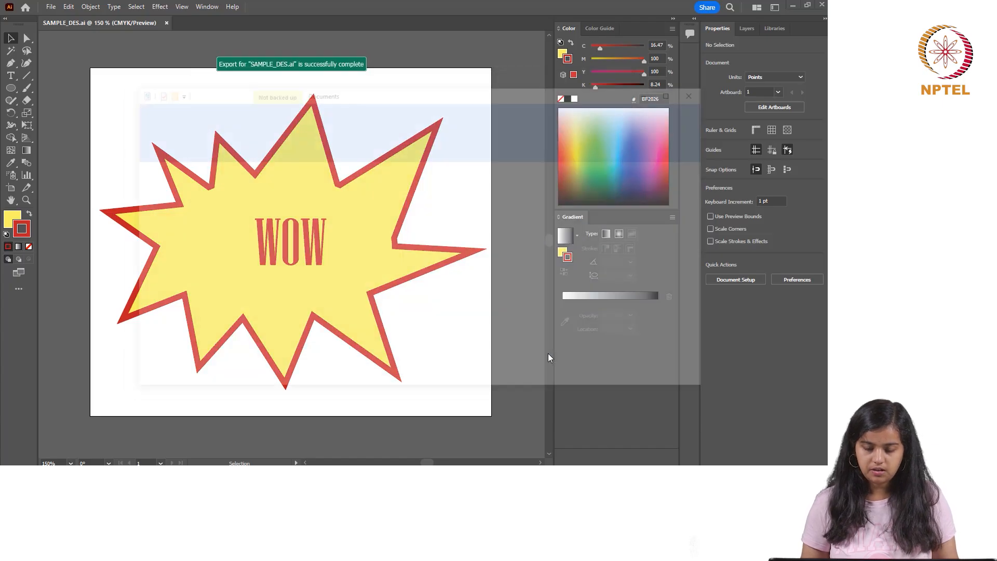
left_click(177, 217)
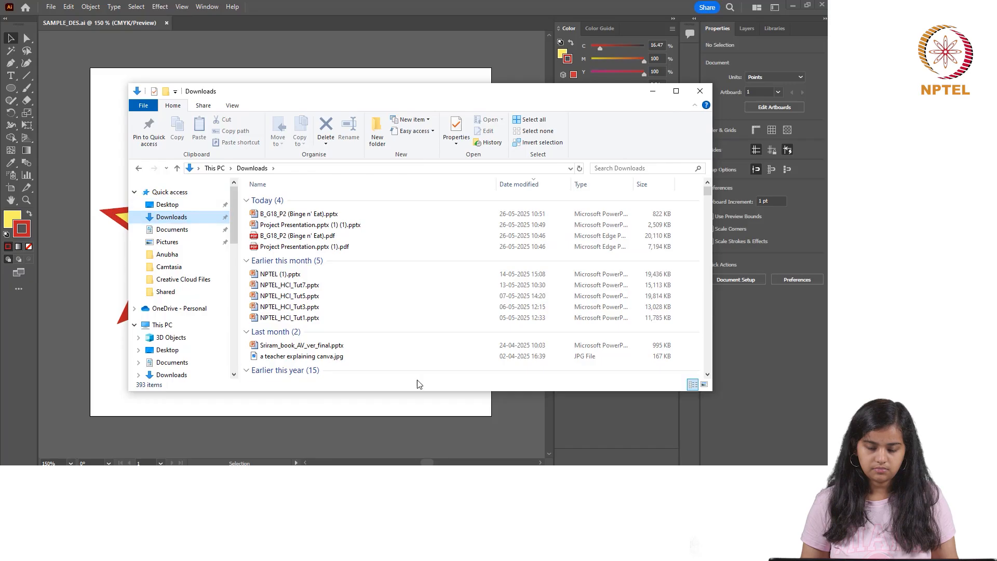
left_click(700, 92)
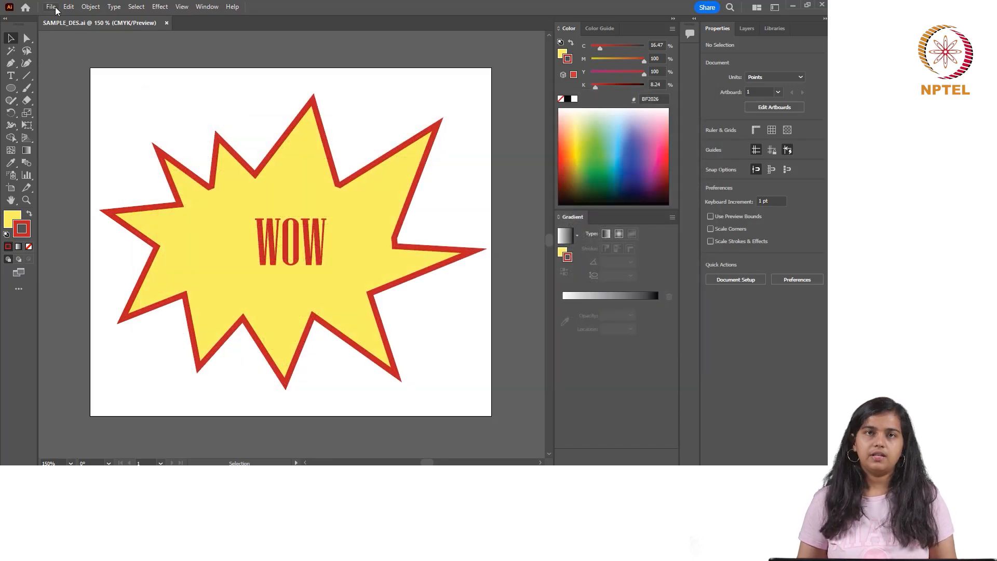
key("alt+Tab")
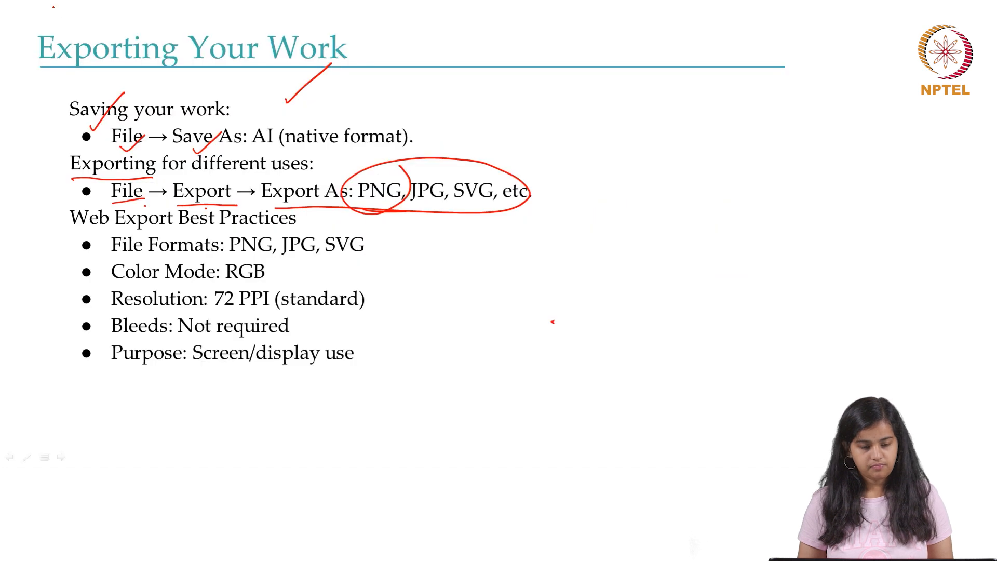
left_click_drag(71, 229, 233, 232)
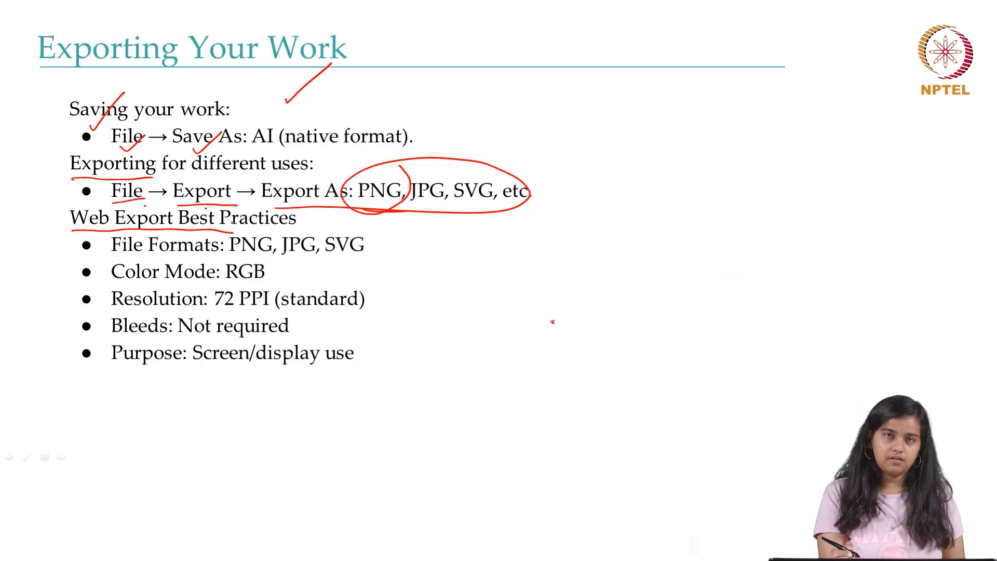
left_click_drag(209, 256, 347, 252)
left_click_drag(183, 288, 267, 286)
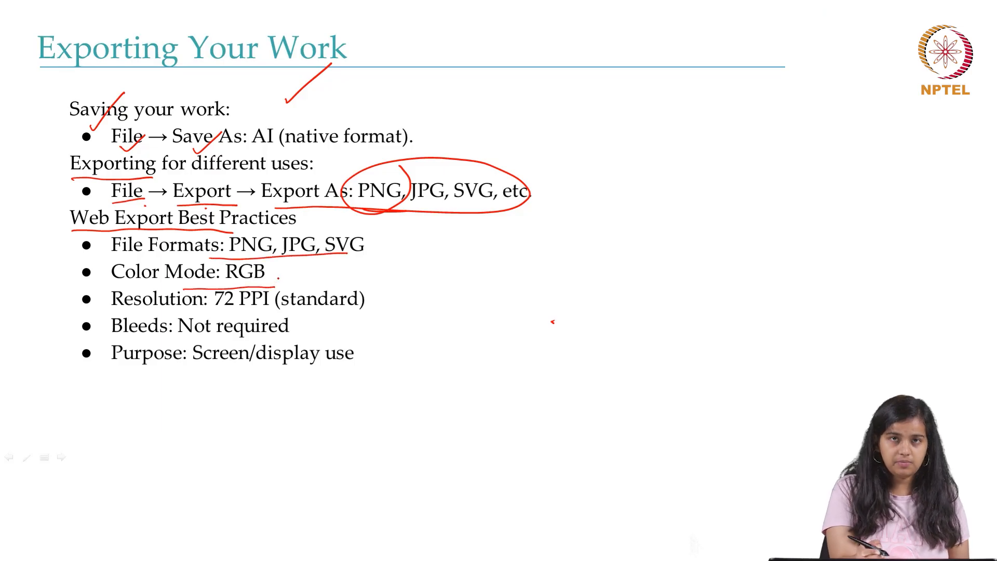